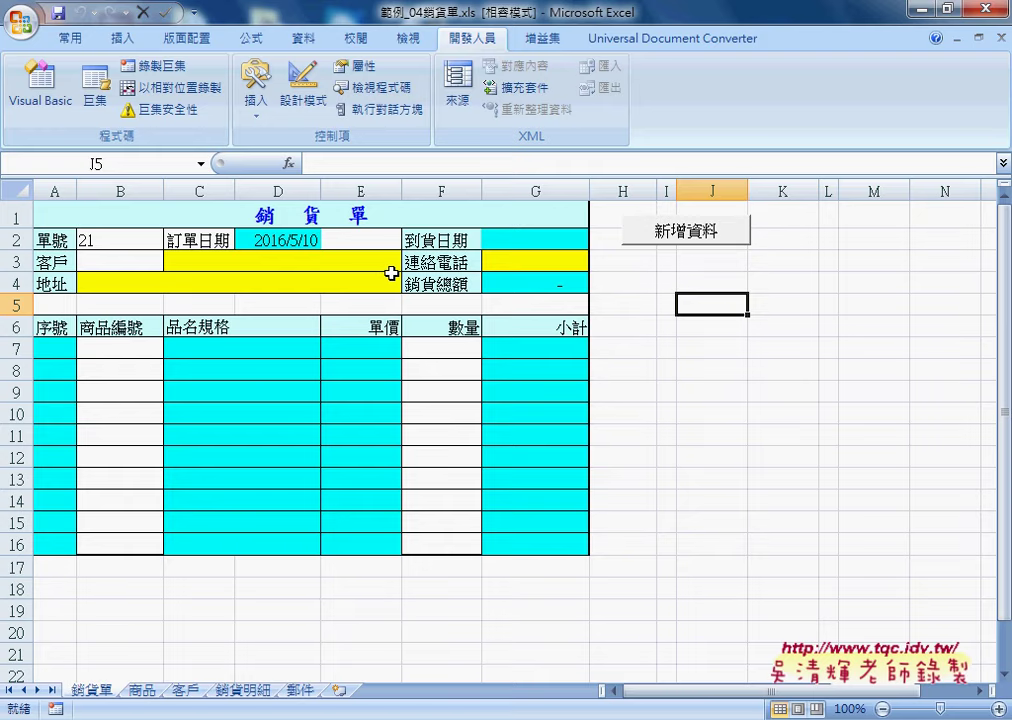
Set delivery type 3普通件 in E2 and customer code 0002 in B3.
{"action": "left_click", "coordinate": [350, 241]}
{"action": "left_click", "coordinate": [410, 241]}
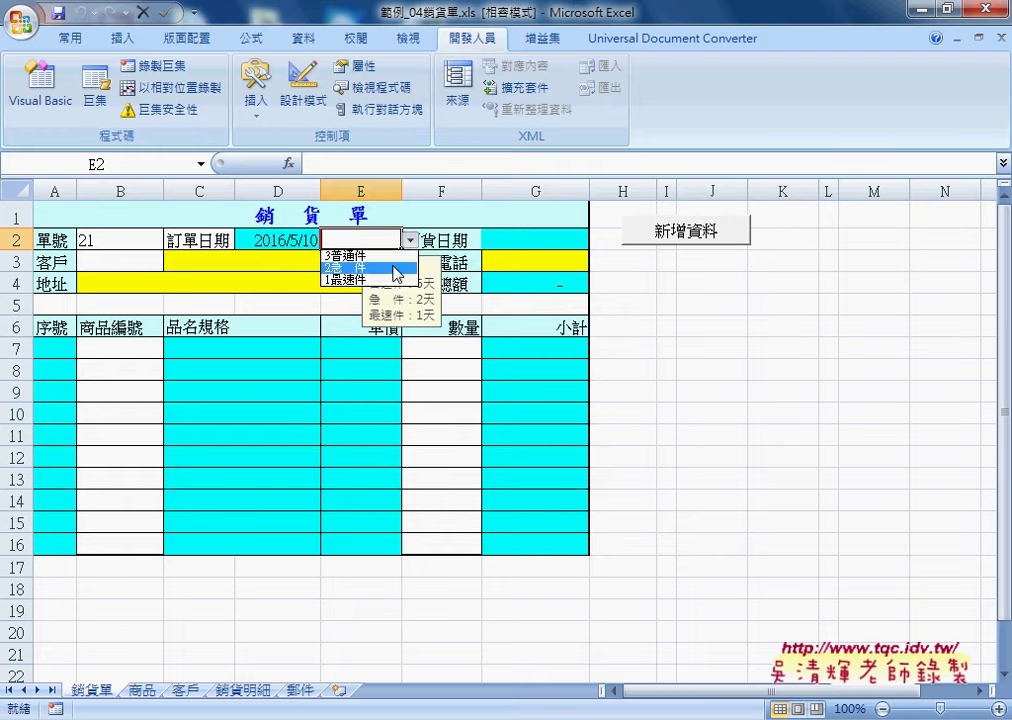
{"action": "left_click", "coordinate": [345, 256]}
{"action": "left_click", "coordinate": [137, 260]}
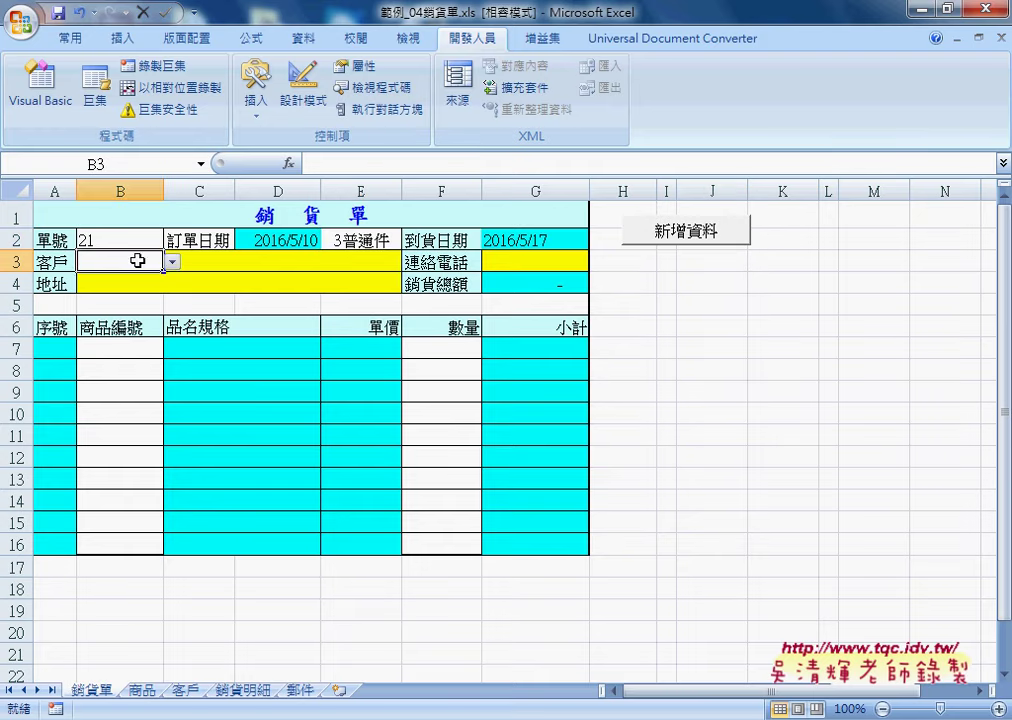
{"action": "left_click", "coordinate": [172, 261]}
{"action": "left_click", "coordinate": [140, 283]}
Choose products A2101 and A1103 for lines 01 and 02 in B7:B8.
{"action": "left_click", "coordinate": [215, 351]}
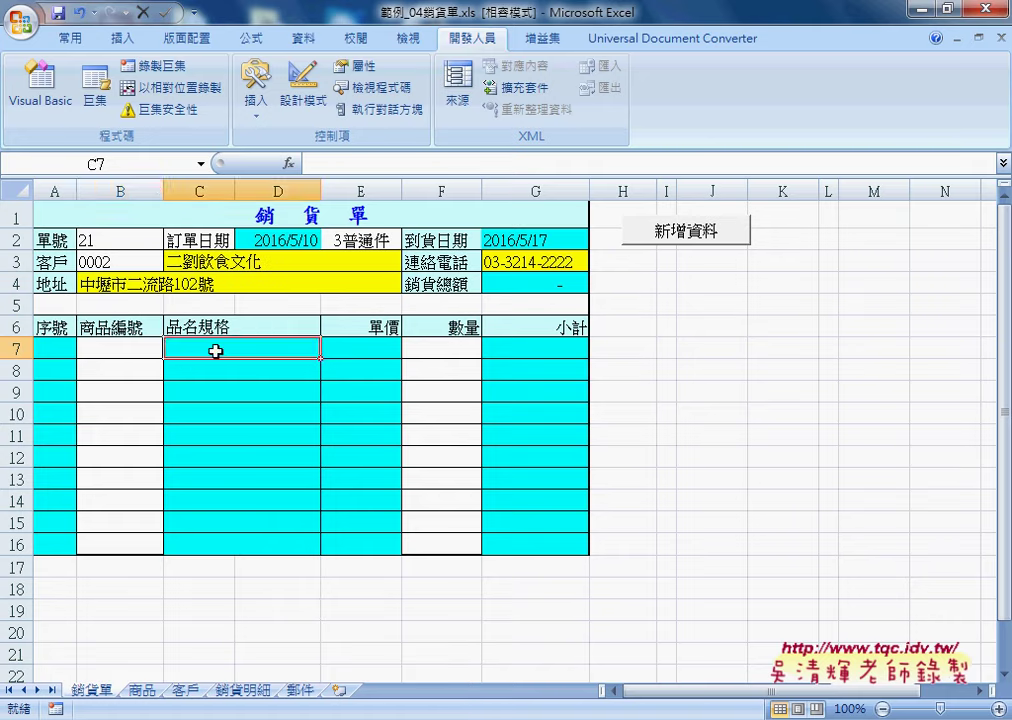
{"action": "left_click", "coordinate": [150, 349]}
{"action": "left_click", "coordinate": [172, 349]}
{"action": "left_click", "coordinate": [151, 388]}
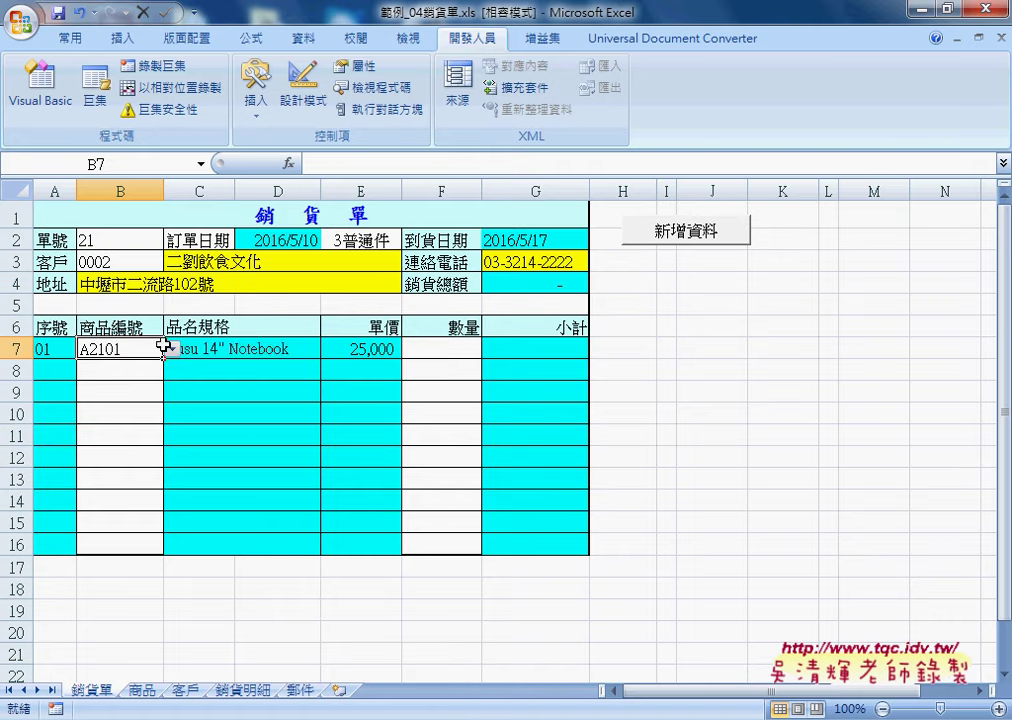
{"action": "left_click", "coordinate": [250, 355]}
{"action": "left_click", "coordinate": [147, 370]}
{"action": "left_click", "coordinate": [172, 371]}
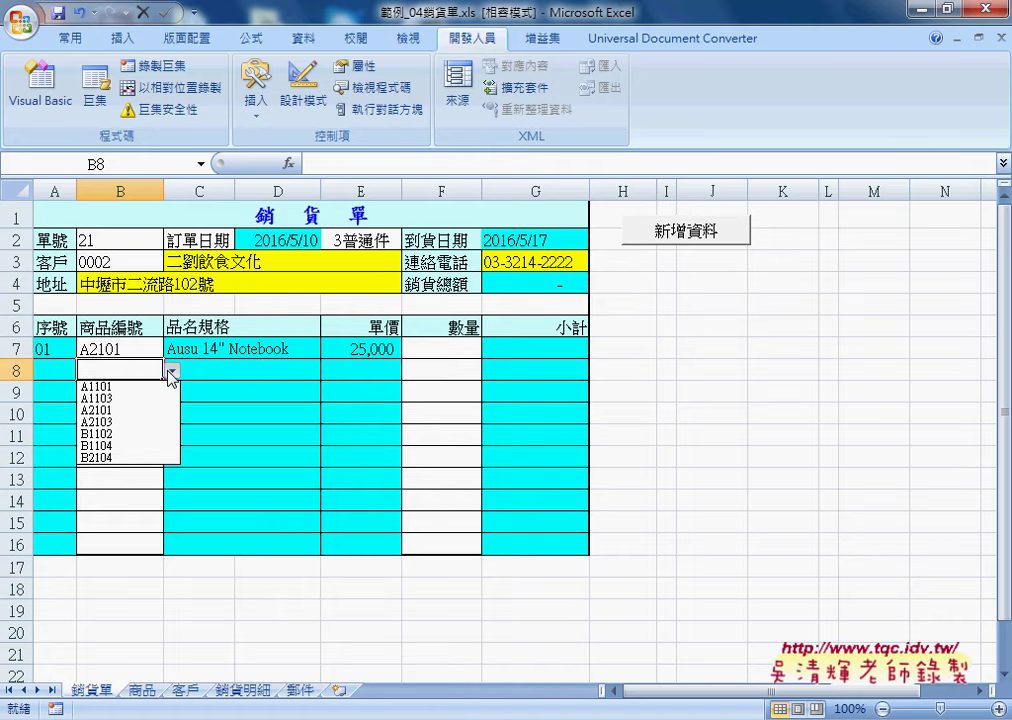
{"action": "left_click", "coordinate": [97, 398]}
Set quantity 2 for both product lines in F7 and F8.
{"action": "left_click", "coordinate": [450, 350]}
{"action": "left_click", "coordinate": [490, 349]}
{"action": "left_click", "coordinate": [465, 378]}
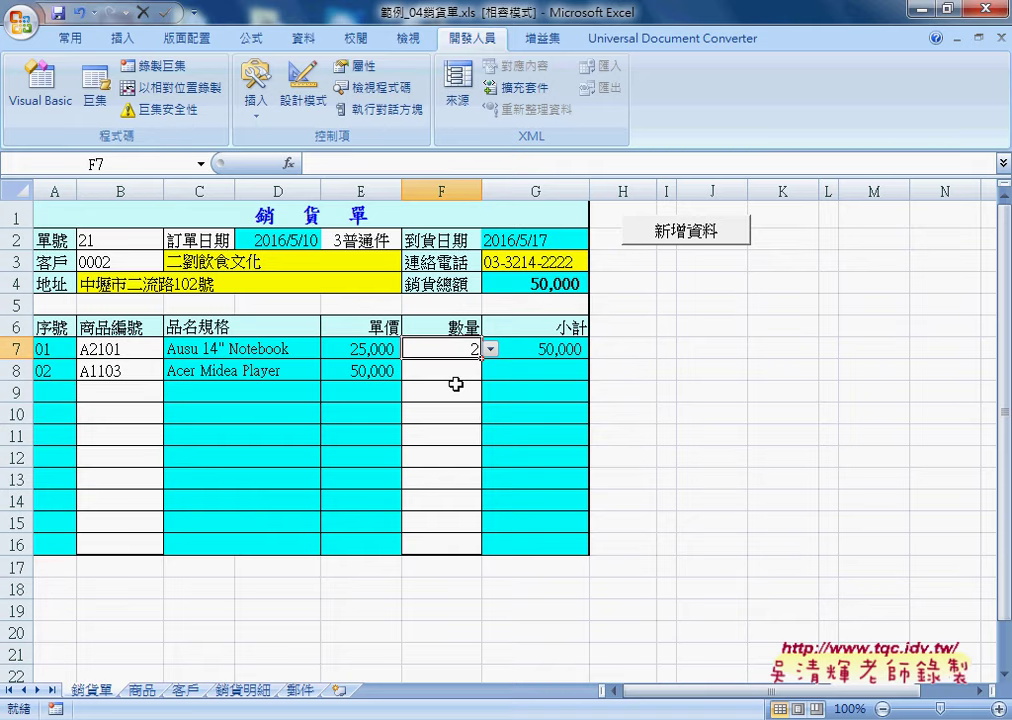
{"action": "left_click", "coordinate": [456, 374]}
{"action": "left_click", "coordinate": [490, 371]}
{"action": "left_click", "coordinate": [459, 407]}
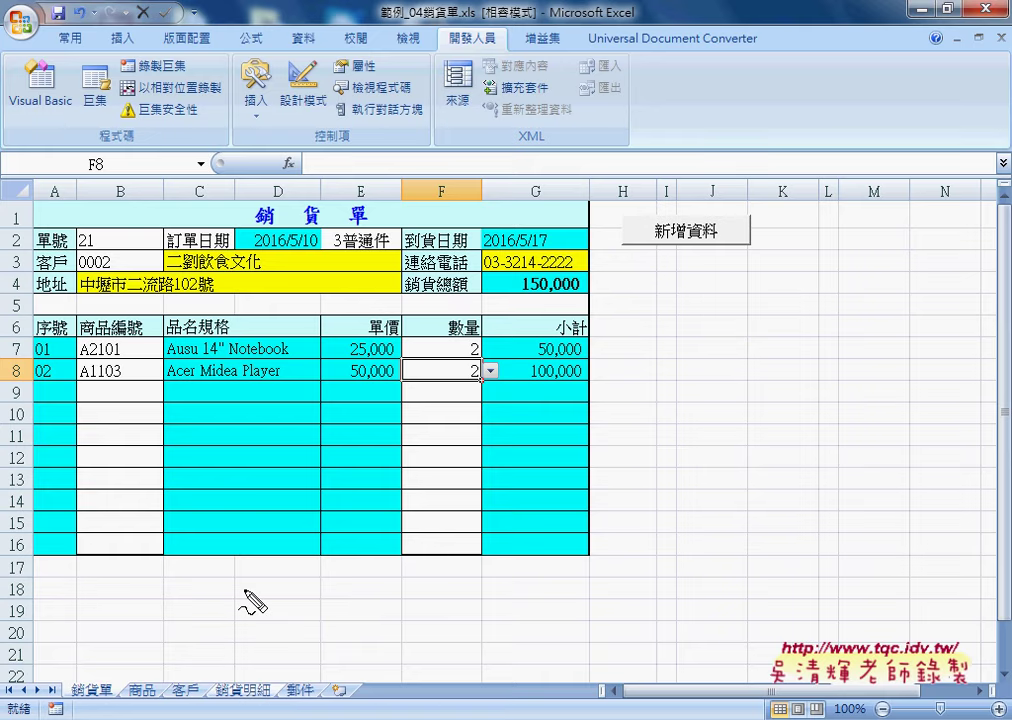
{"action": "mouse_move", "coordinate": [267, 709]}
{"action": "left_mouse_down"}
{"action": "mouse_move", "coordinate": [213, 704]}
{"action": "mouse_move", "coordinate": [255, 711]}
{"action": "left_mouse_up"}
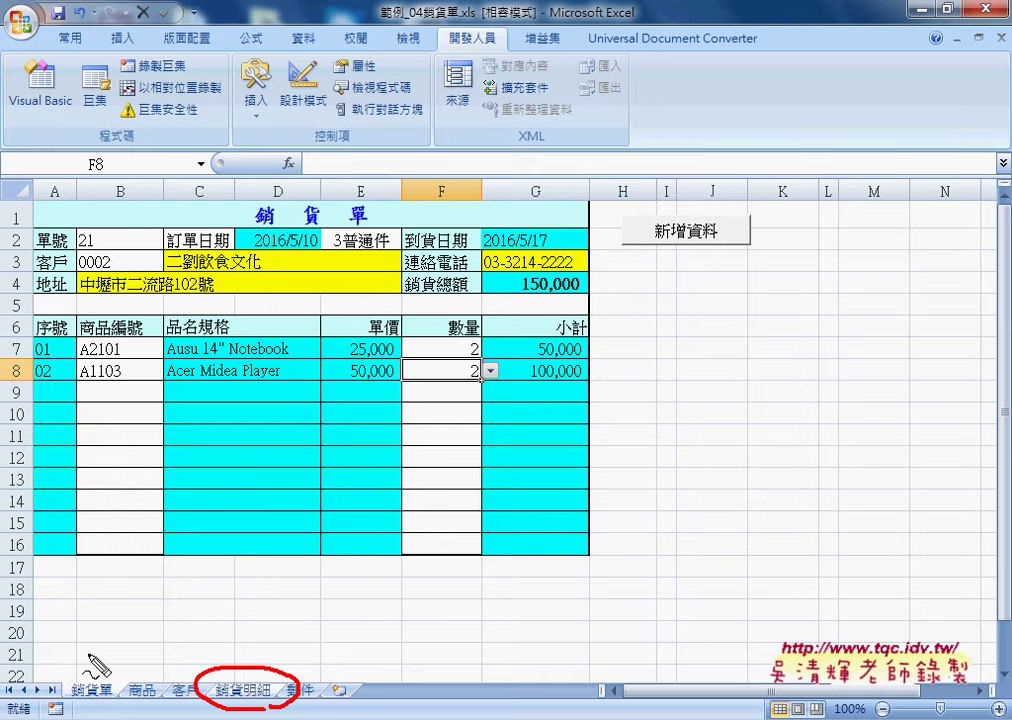
{"action": "mouse_move", "coordinate": [88, 657]}
{"action": "left_mouse_down"}
{"action": "mouse_move", "coordinate": [237, 640]}
{"action": "mouse_move", "coordinate": [242, 656]}
{"action": "left_mouse_up"}
{"action": "mouse_move", "coordinate": [735, 252]}
{"action": "left_mouse_down"}
{"action": "mouse_move", "coordinate": [718, 258]}
{"action": "mouse_move", "coordinate": [626, 215]}
{"action": "mouse_move", "coordinate": [765, 222]}
{"action": "mouse_move", "coordinate": [760, 247]}
{"action": "left_mouse_up"}
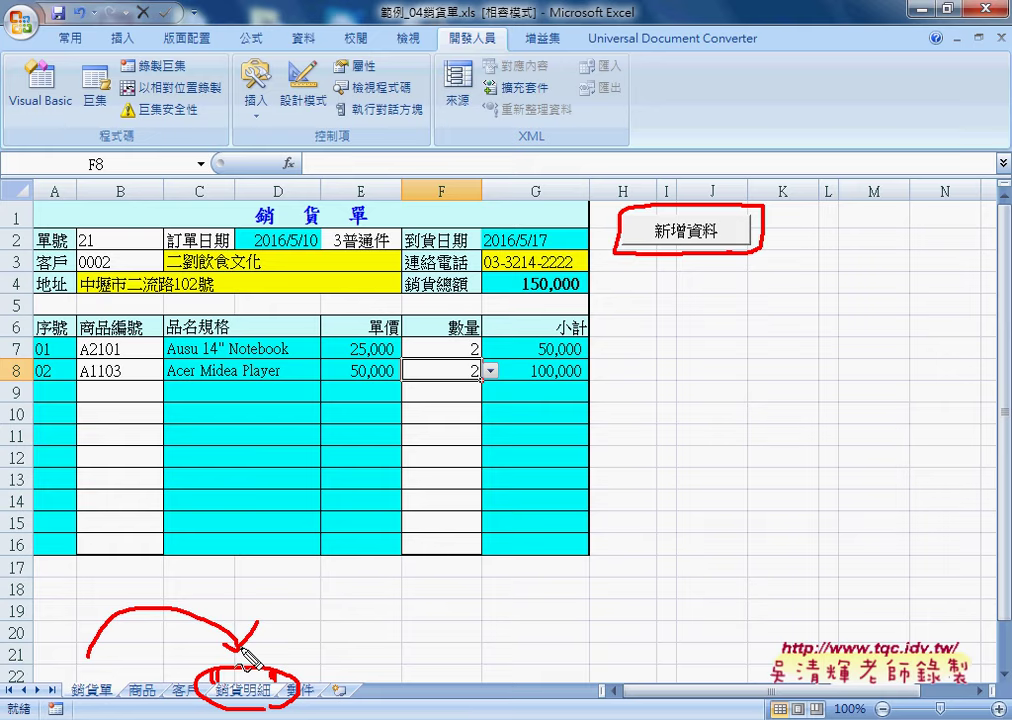
{"action": "key", "text": "Escape"}
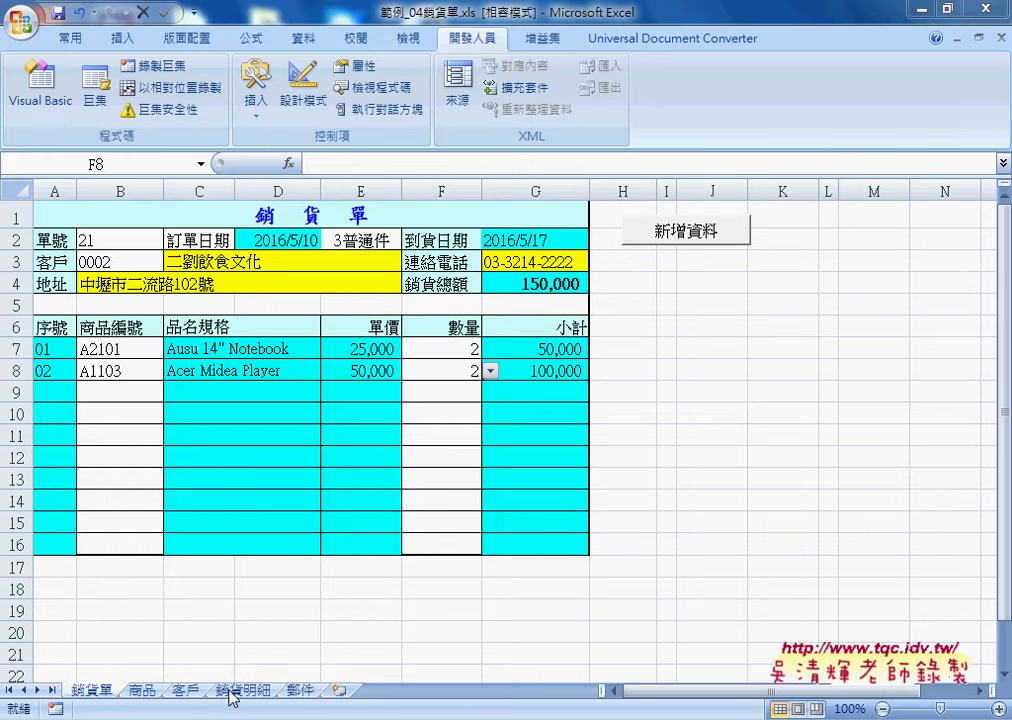
On 銷貨明細, find the last order row, then delete the records in A2:H18.
{"action": "left_click", "coordinate": [251, 692]}
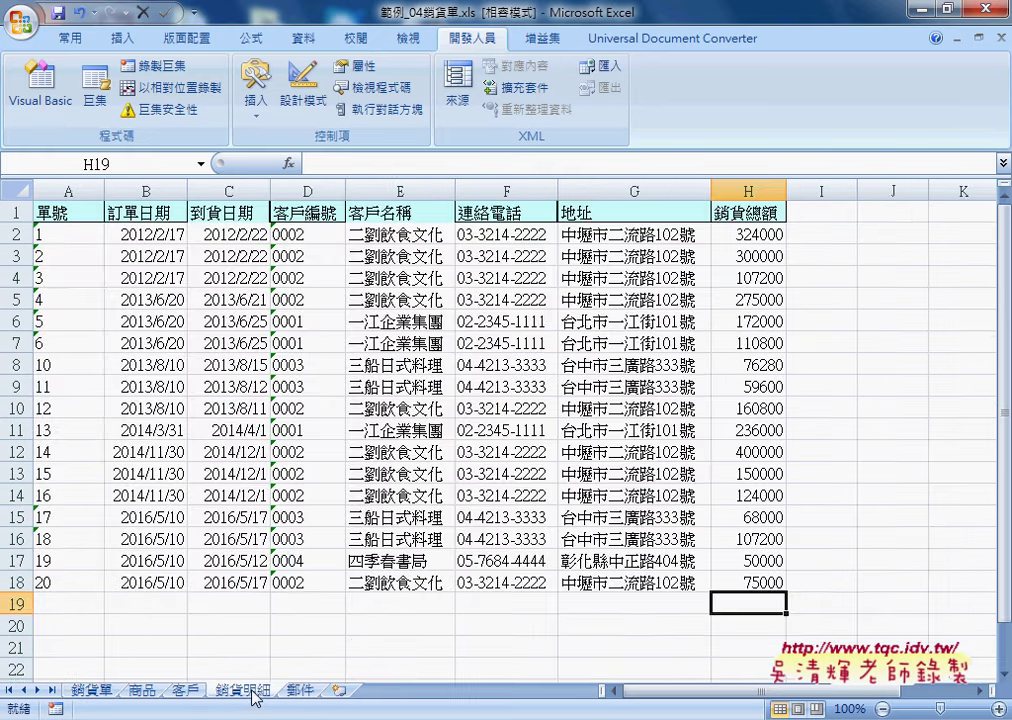
{"action": "left_click", "coordinate": [68, 237]}
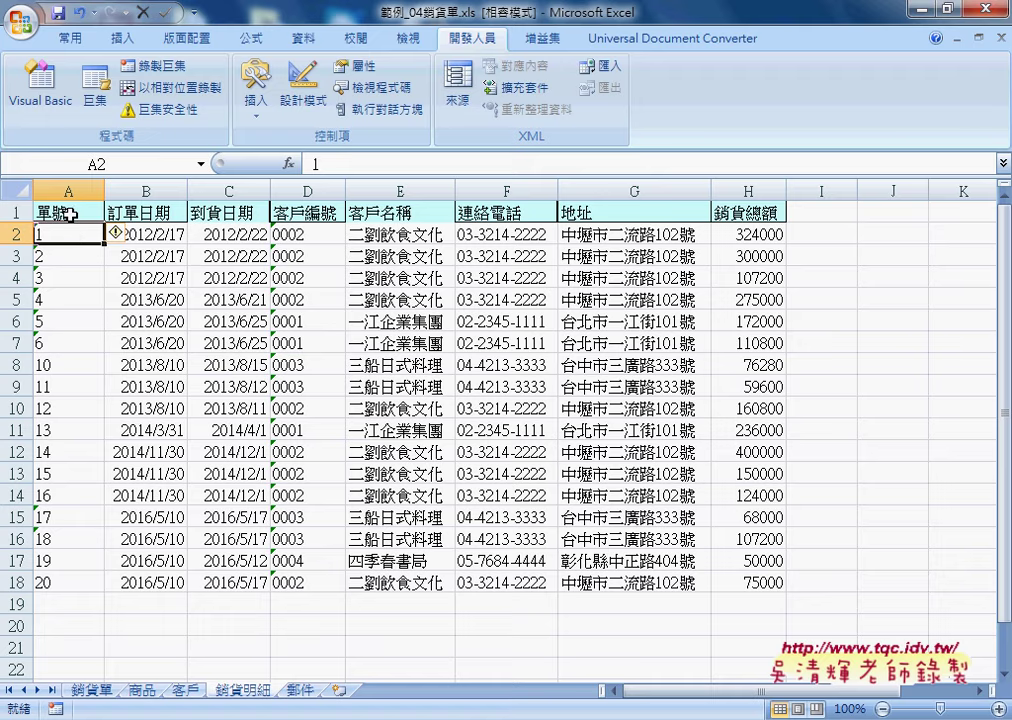
{"action": "left_click", "coordinate": [70, 213]}
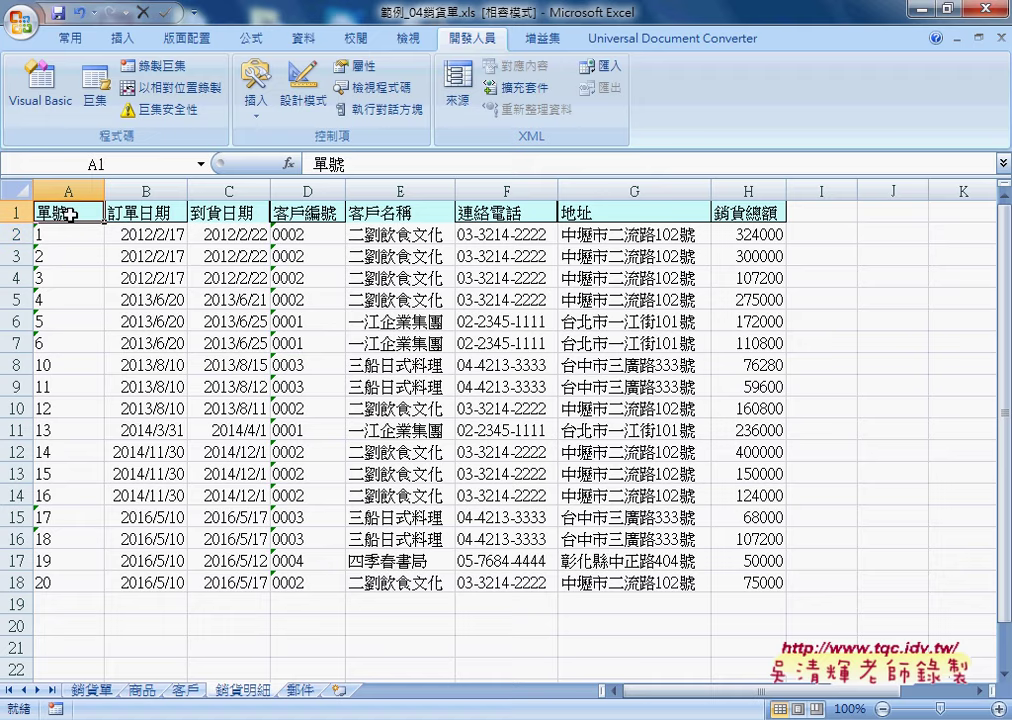
{"action": "key", "text": "ctrl+Down"}
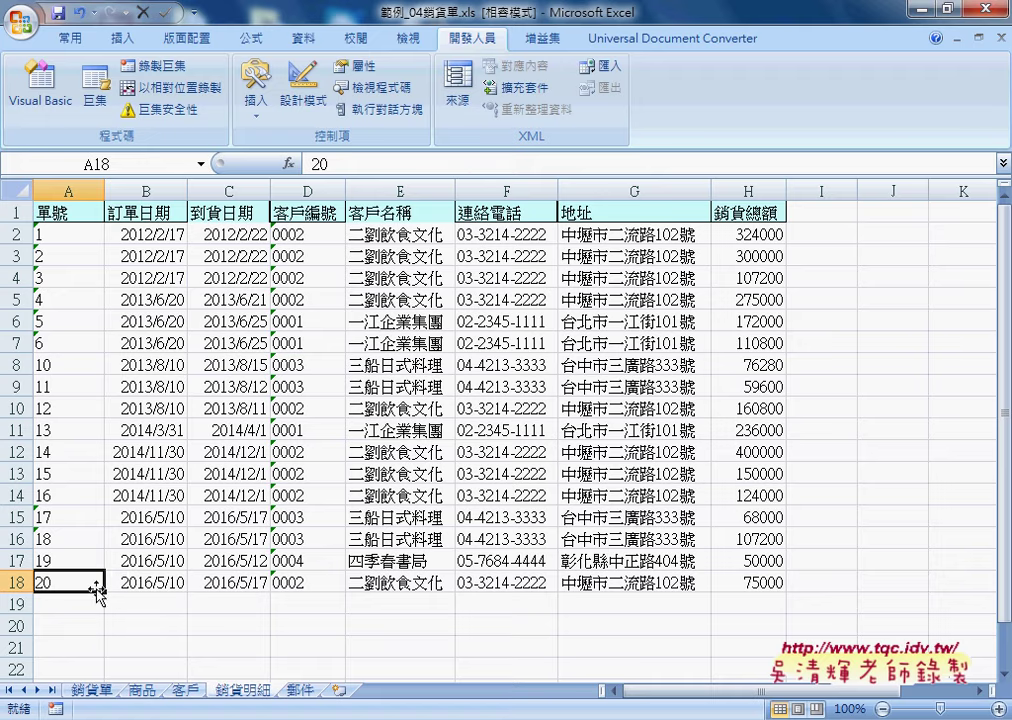
{"action": "mouse_move", "coordinate": [61, 603]}
{"action": "left_mouse_down"}
{"action": "mouse_move", "coordinate": [743, 601]}
{"action": "mouse_move", "coordinate": [732, 597]}
{"action": "left_mouse_up"}
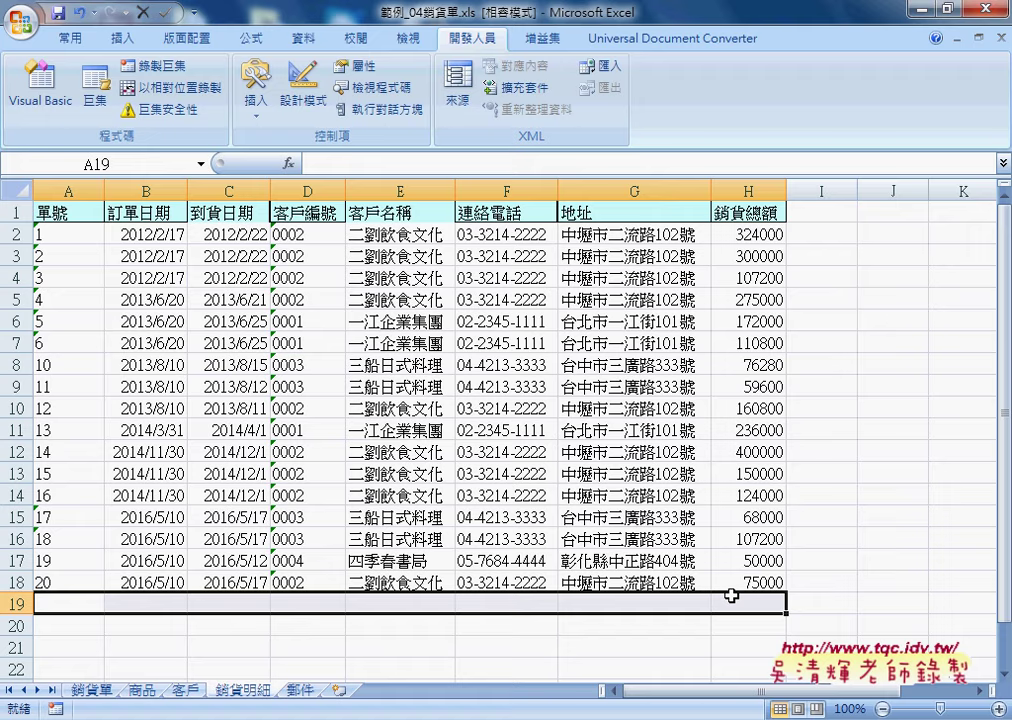
{"action": "mouse_move", "coordinate": [66, 233]}
{"action": "left_mouse_down"}
{"action": "mouse_move", "coordinate": [375, 405]}
{"action": "mouse_move", "coordinate": [744, 574]}
{"action": "left_mouse_up"}
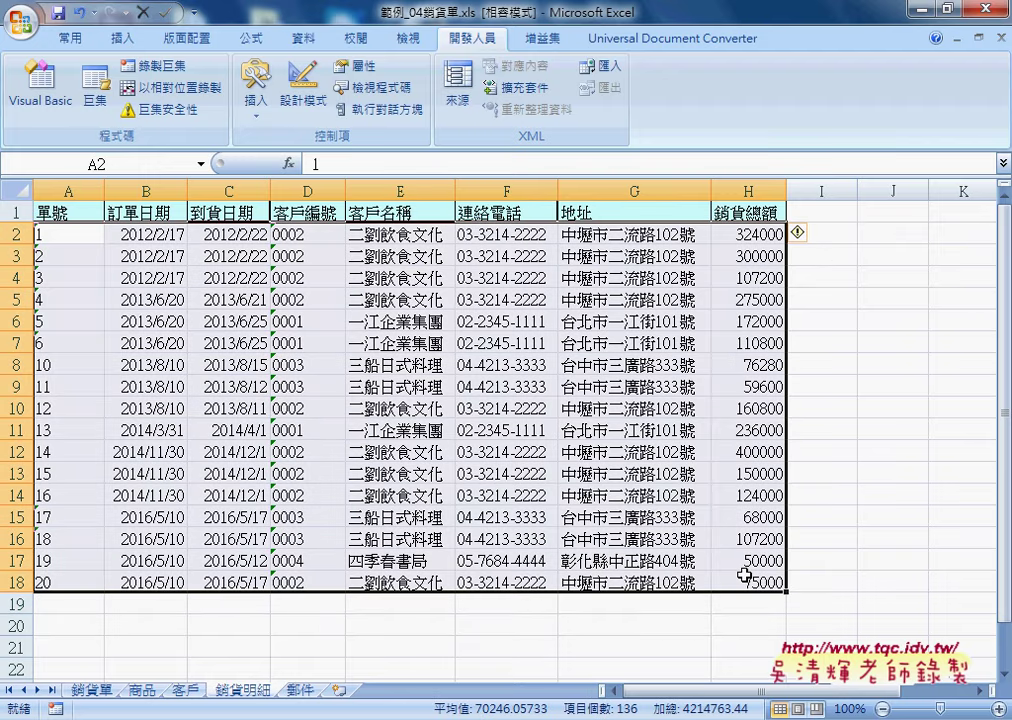
{"action": "key", "text": "Delete"}
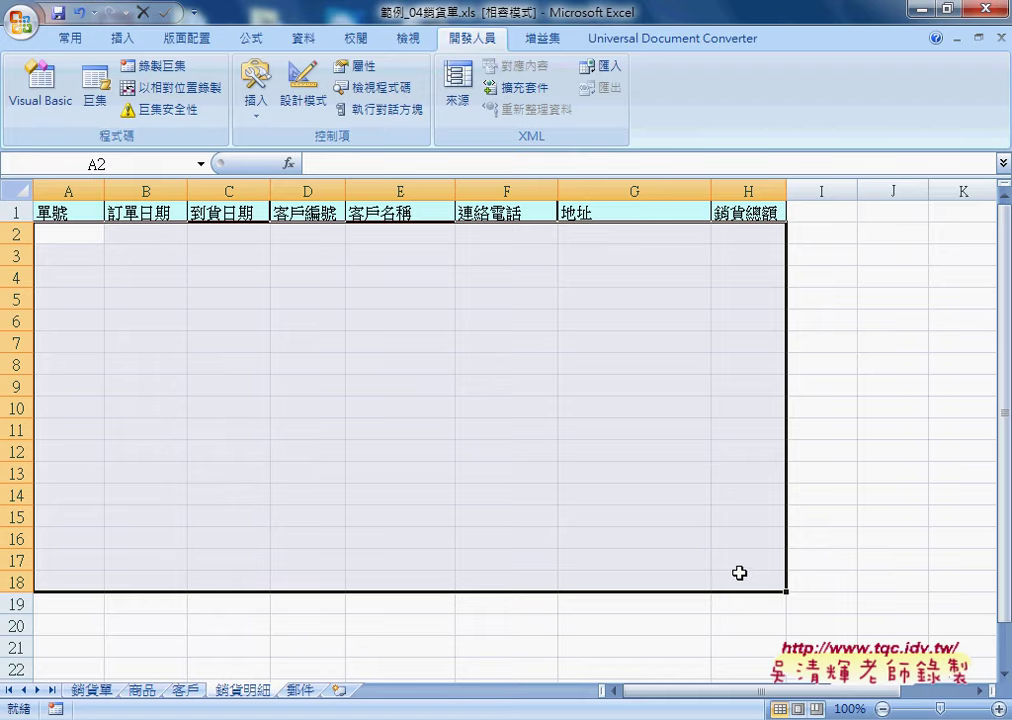
{"action": "left_click", "coordinate": [67, 214]}
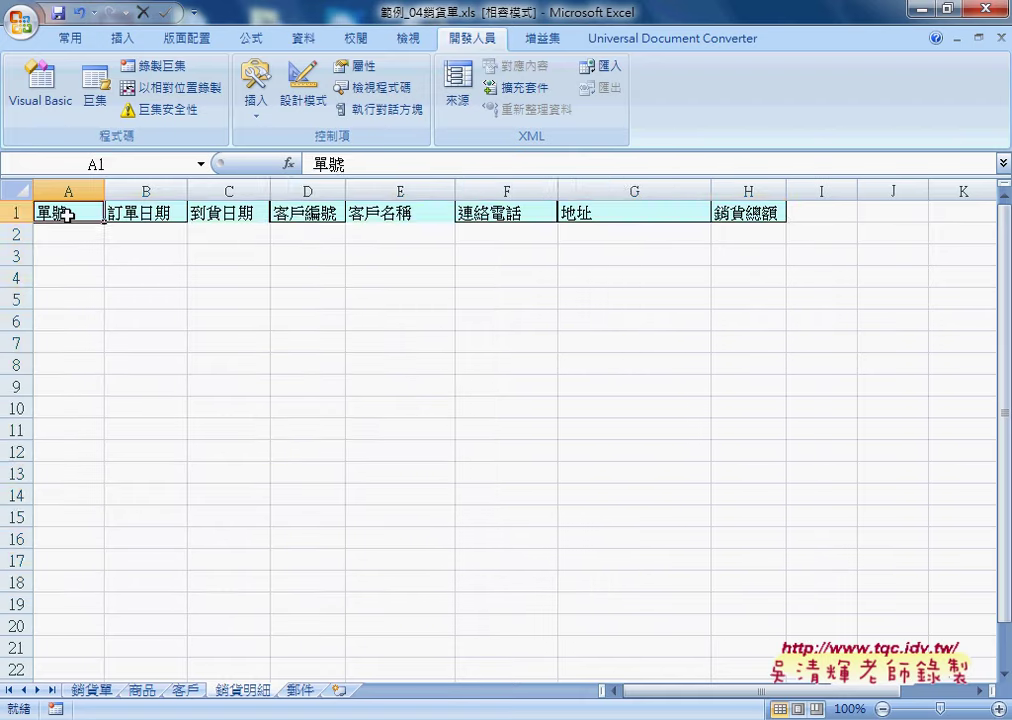
{"action": "key", "text": "ctrl+Down"}
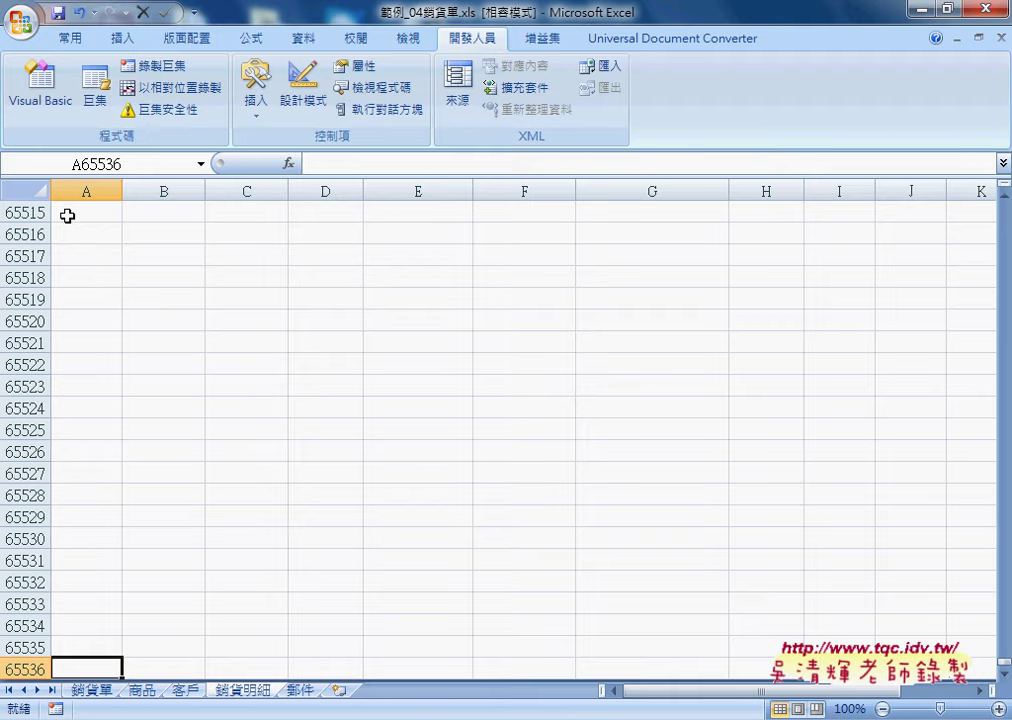
{"action": "key", "text": "ctrl+Up"}
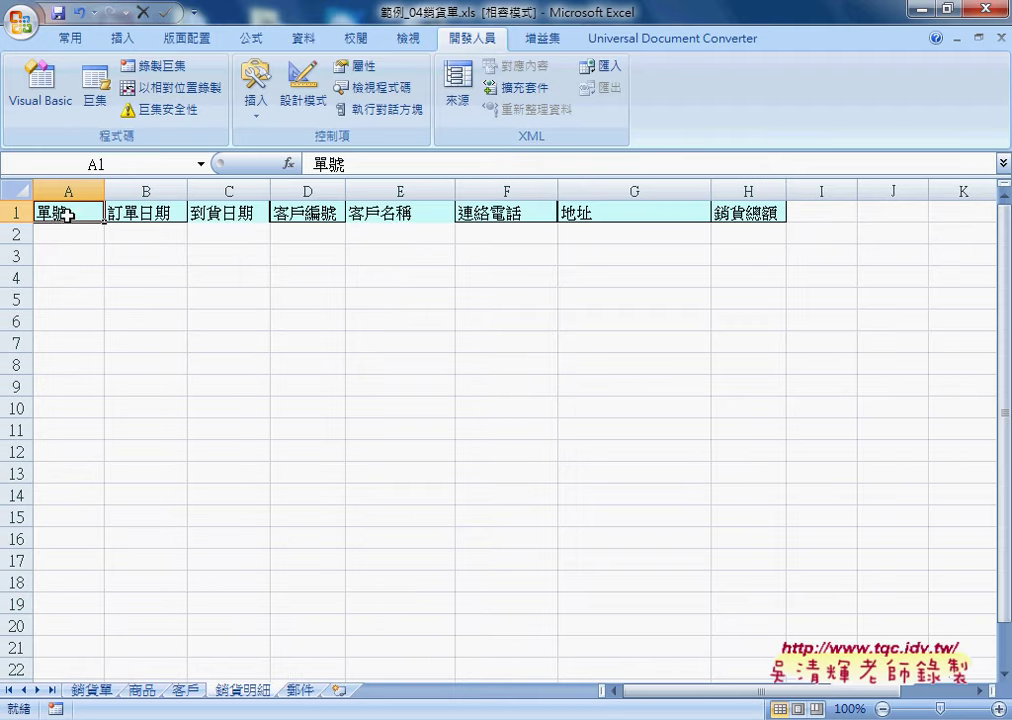
{"action": "left_click", "coordinate": [71, 236]}
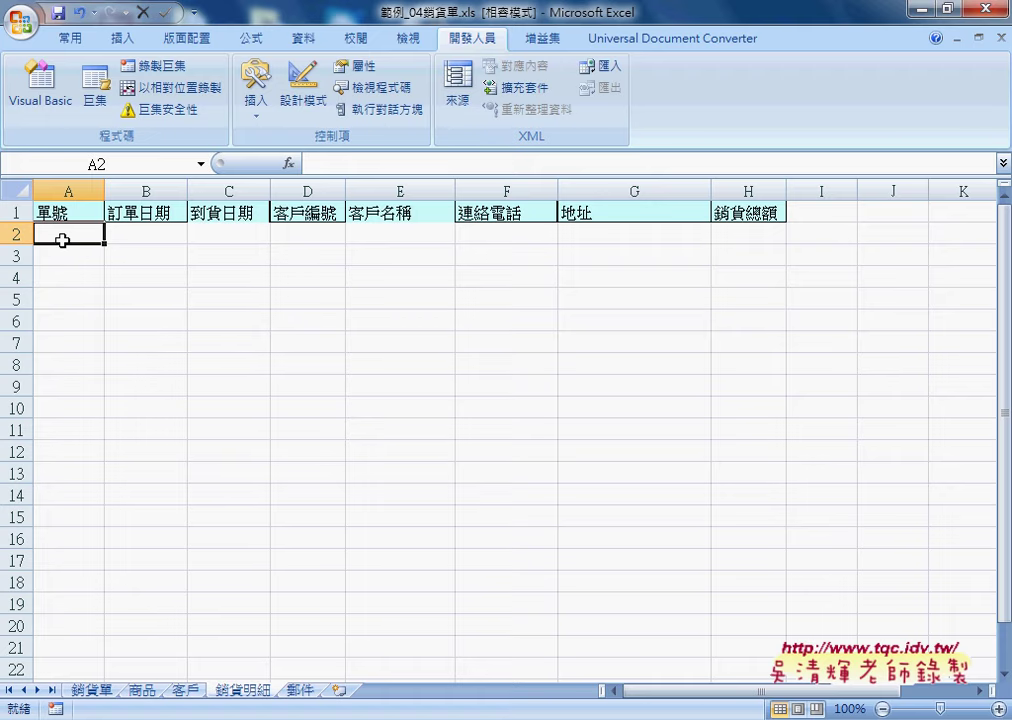
{"action": "left_click_drag", "start_coordinate": [57, 234], "coordinate": [770, 235]}
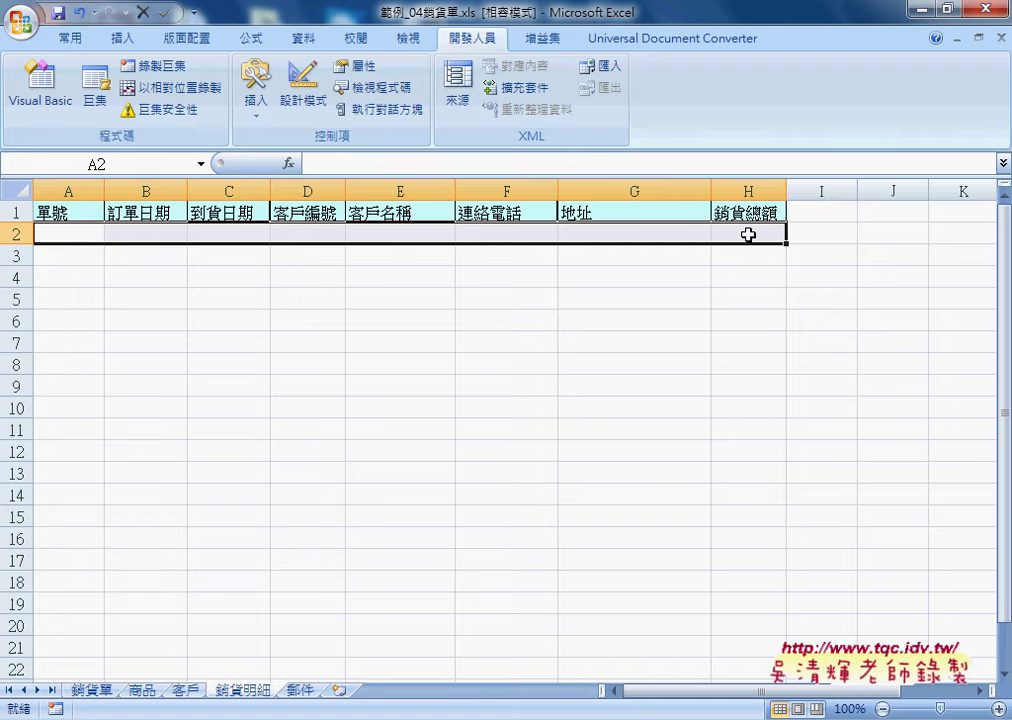
Open the 新增資料 macro assigned to the form button and enlarge the code window.
{"action": "left_click", "coordinate": [101, 692]}
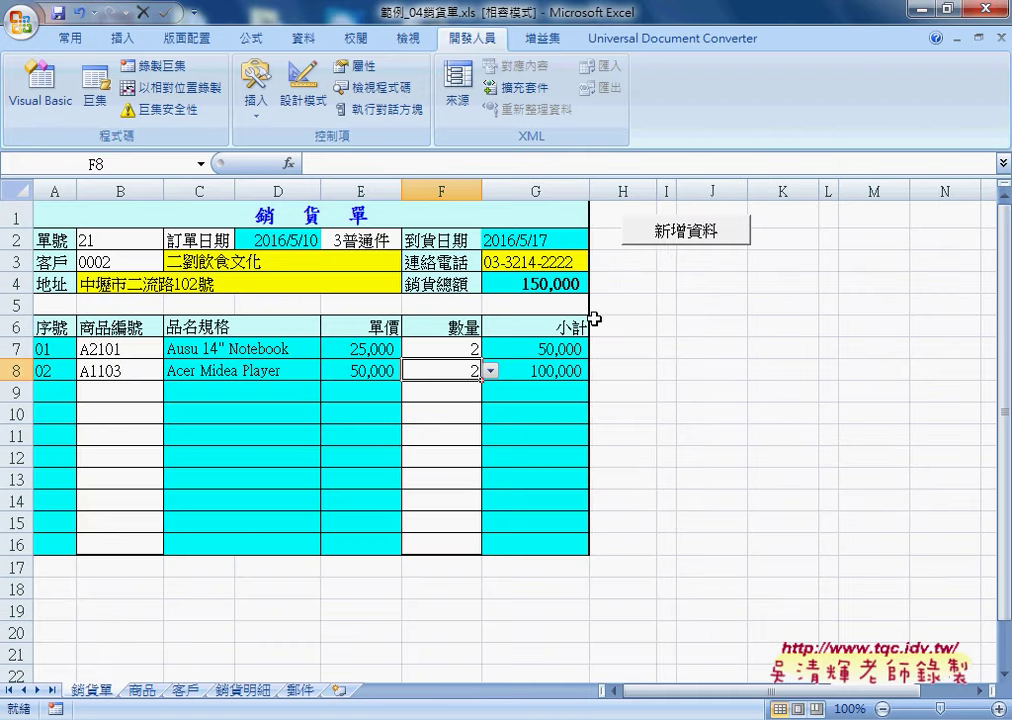
{"action": "right_click", "coordinate": [678, 253]}
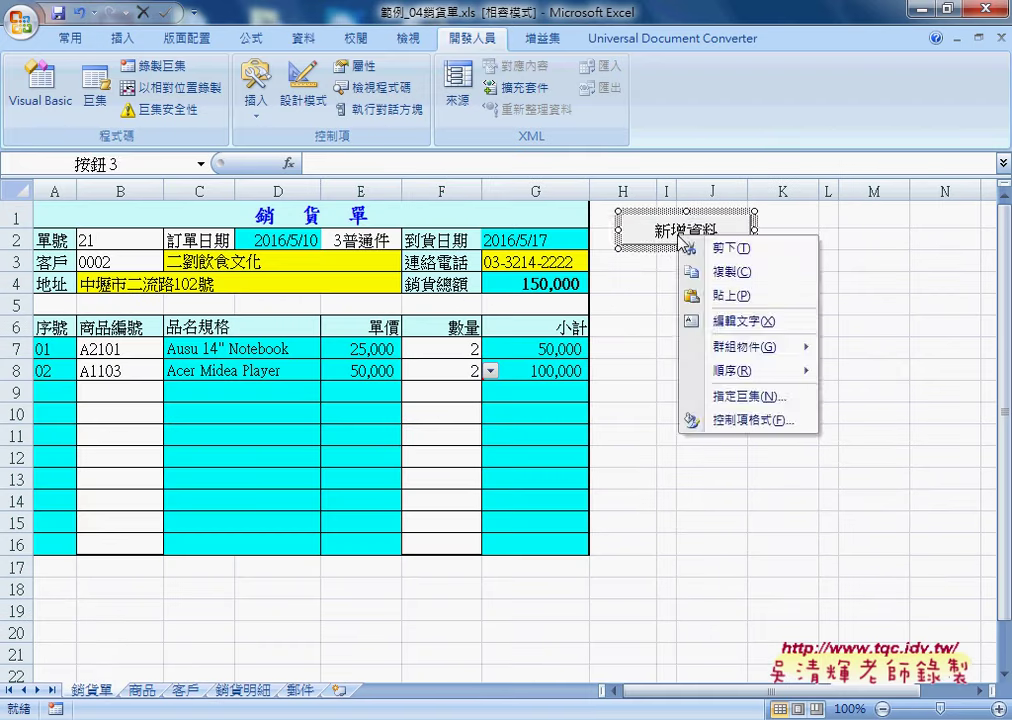
{"action": "left_click", "coordinate": [755, 400]}
{"action": "left_click", "coordinate": [906, 279]}
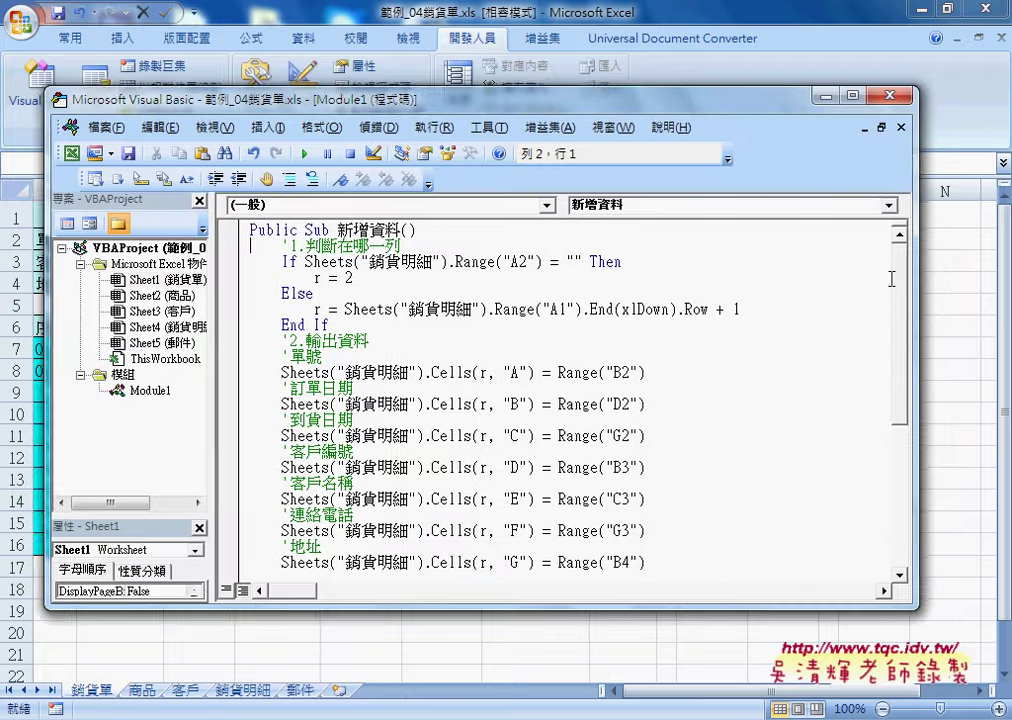
{"action": "left_click_drag", "start_coordinate": [515, 105], "coordinate": [555, 50]}
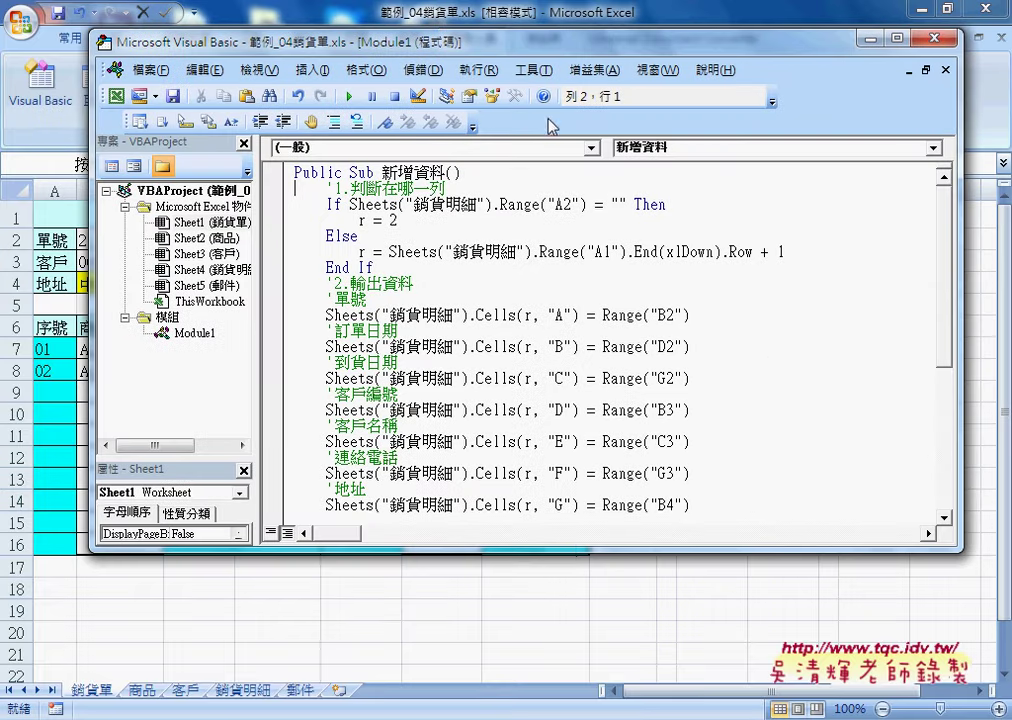
{"action": "left_click_drag", "start_coordinate": [566, 553], "coordinate": [566, 628]}
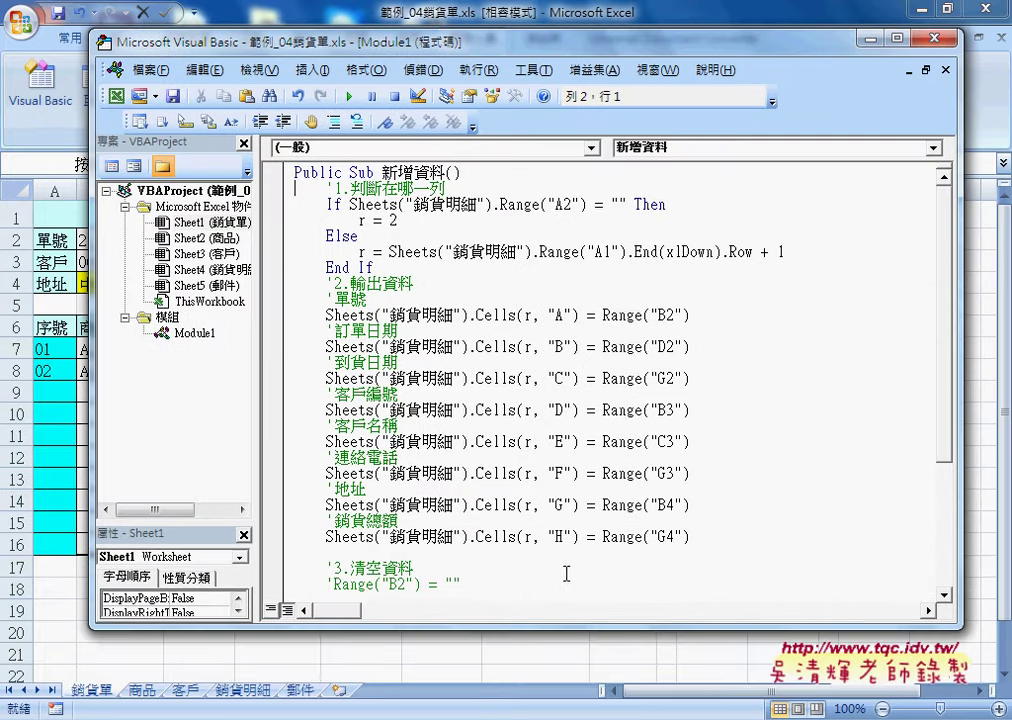
Highlight and annotate the If/Else logic that sets r to the next empty 銷貨明細 row.
{"action": "left_click", "coordinate": [350, 188]}
{"action": "left_click_drag", "start_coordinate": [350, 188], "coordinate": [380, 188]}
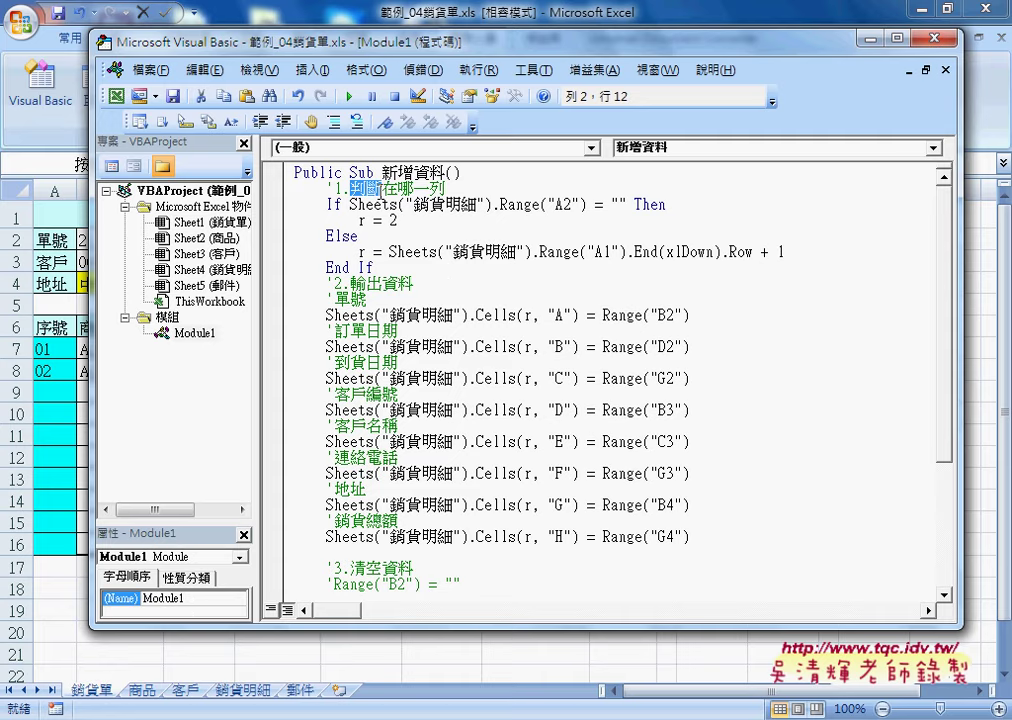
{"action": "left_click", "coordinate": [350, 204]}
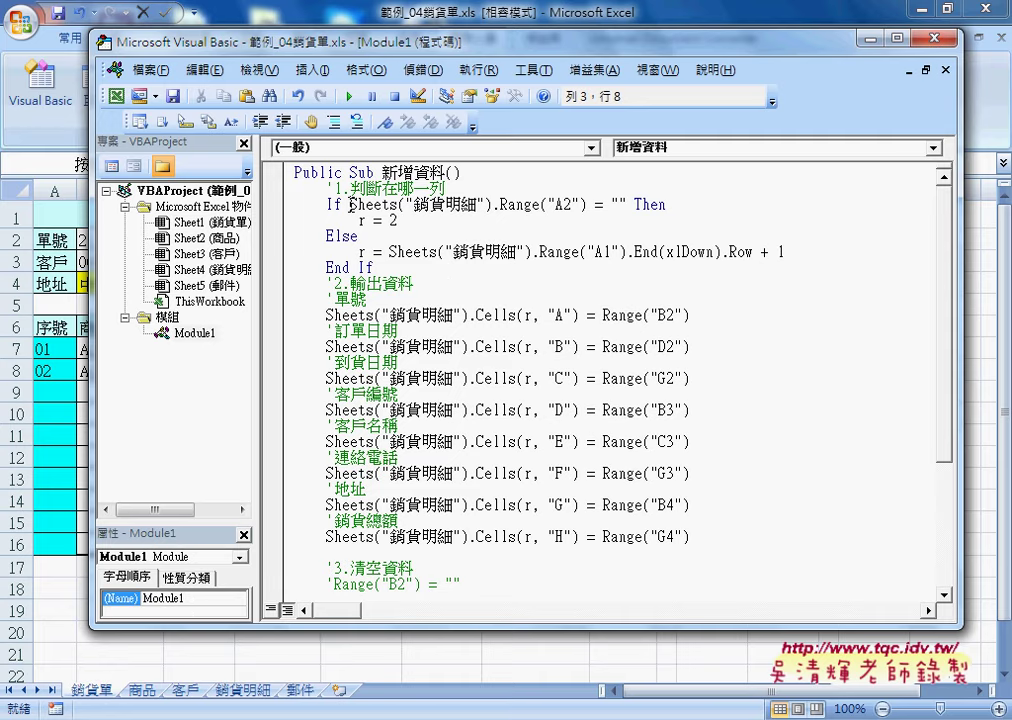
{"action": "left_click_drag", "start_coordinate": [350, 204], "coordinate": [489, 205]}
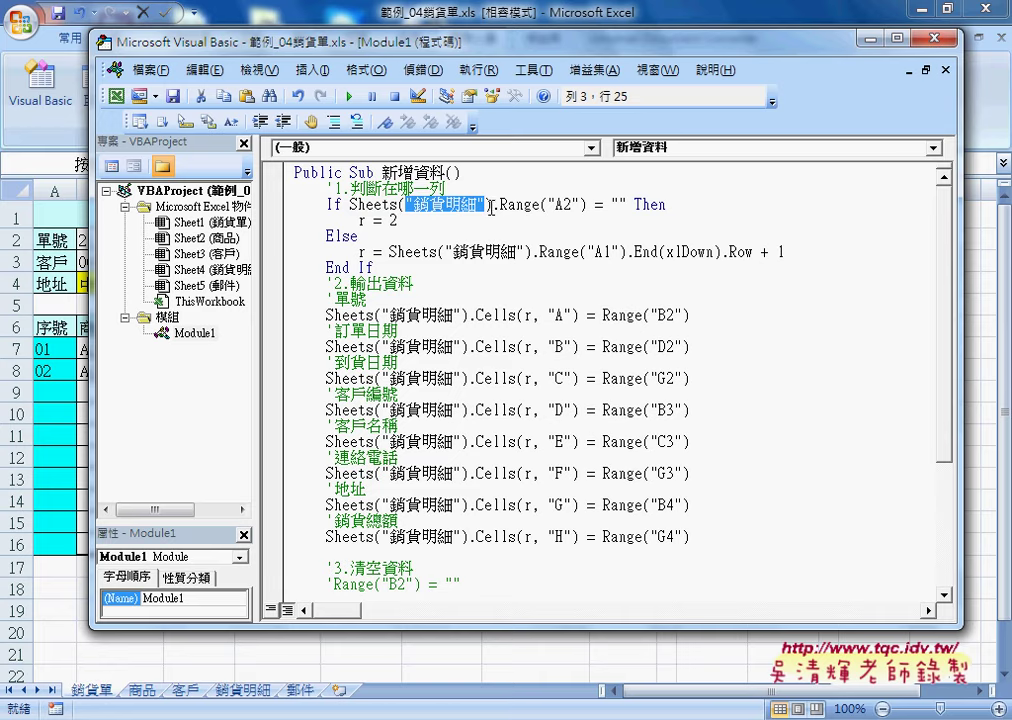
{"action": "left_click_drag", "start_coordinate": [500, 204], "coordinate": [611, 204]}
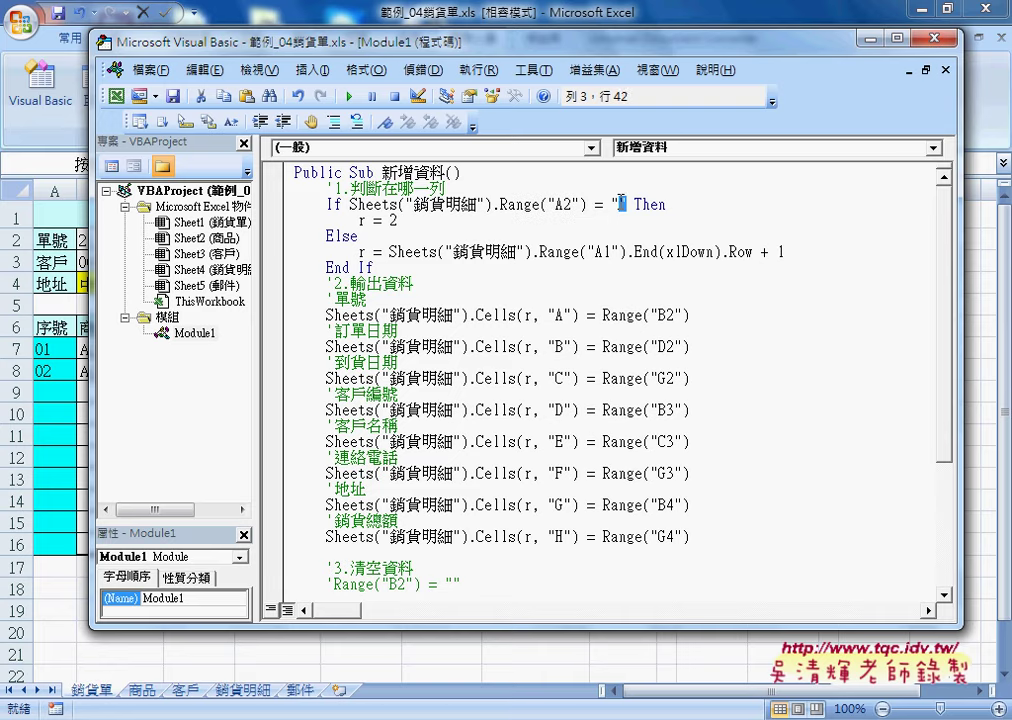
{"action": "left_click_drag", "start_coordinate": [398, 220], "coordinate": [391, 220]}
{"action": "left_click_drag", "start_coordinate": [390, 252], "coordinate": [533, 253]}
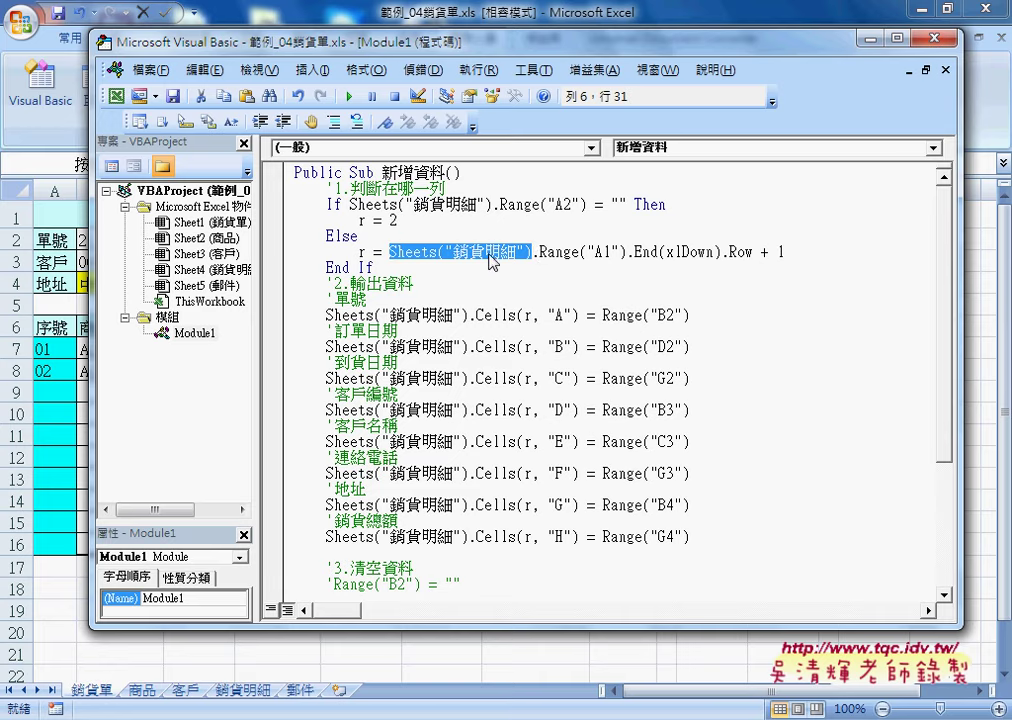
{"action": "left_click_drag", "start_coordinate": [540, 253], "coordinate": [753, 253]}
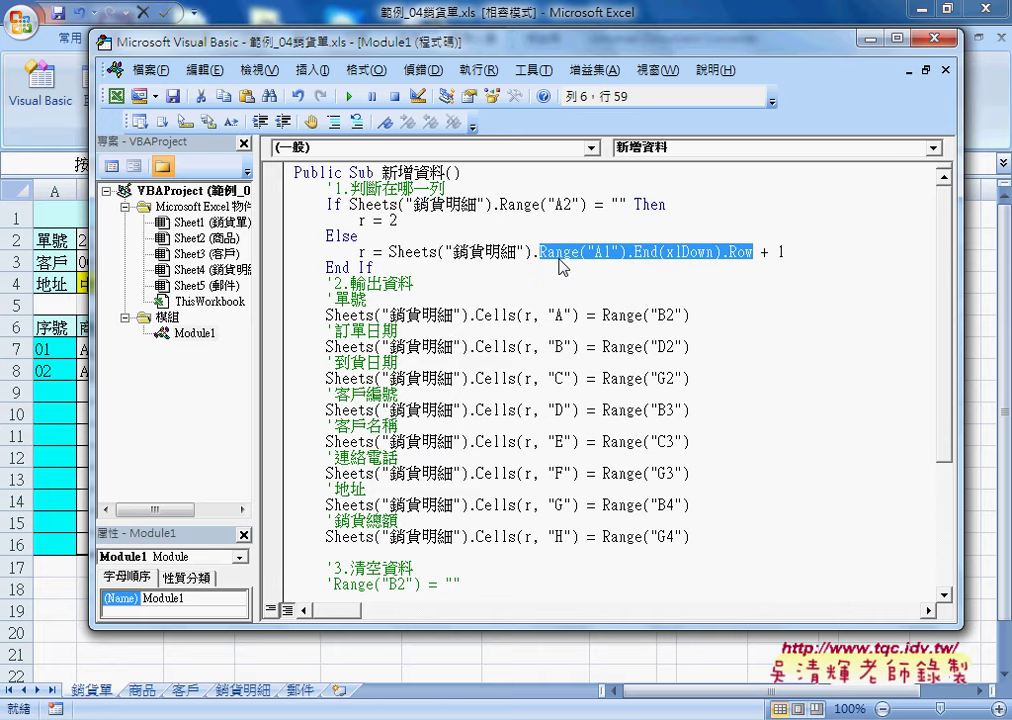
{"action": "mouse_move", "coordinate": [560, 262]}
{"action": "left_mouse_down"}
{"action": "mouse_move", "coordinate": [770, 262]}
{"action": "mouse_move", "coordinate": [766, 240]}
{"action": "left_mouse_up"}
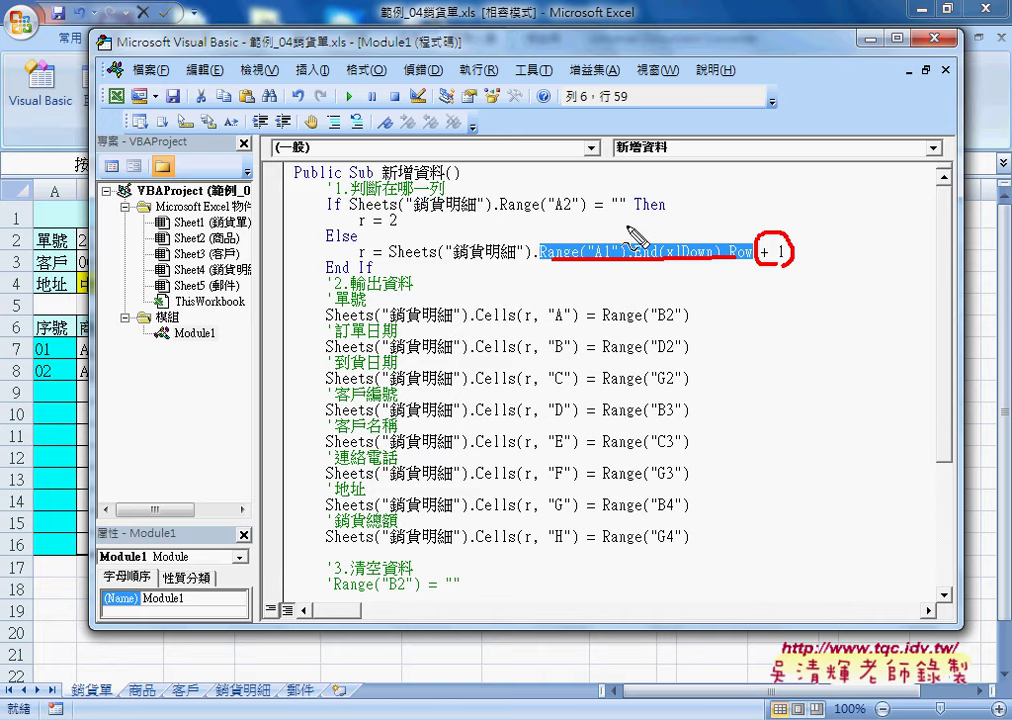
{"action": "mouse_move", "coordinate": [617, 216]}
{"action": "left_mouse_down"}
{"action": "mouse_move", "coordinate": [614, 246]}
{"action": "mouse_move", "coordinate": [632, 248]}
{"action": "left_mouse_up"}
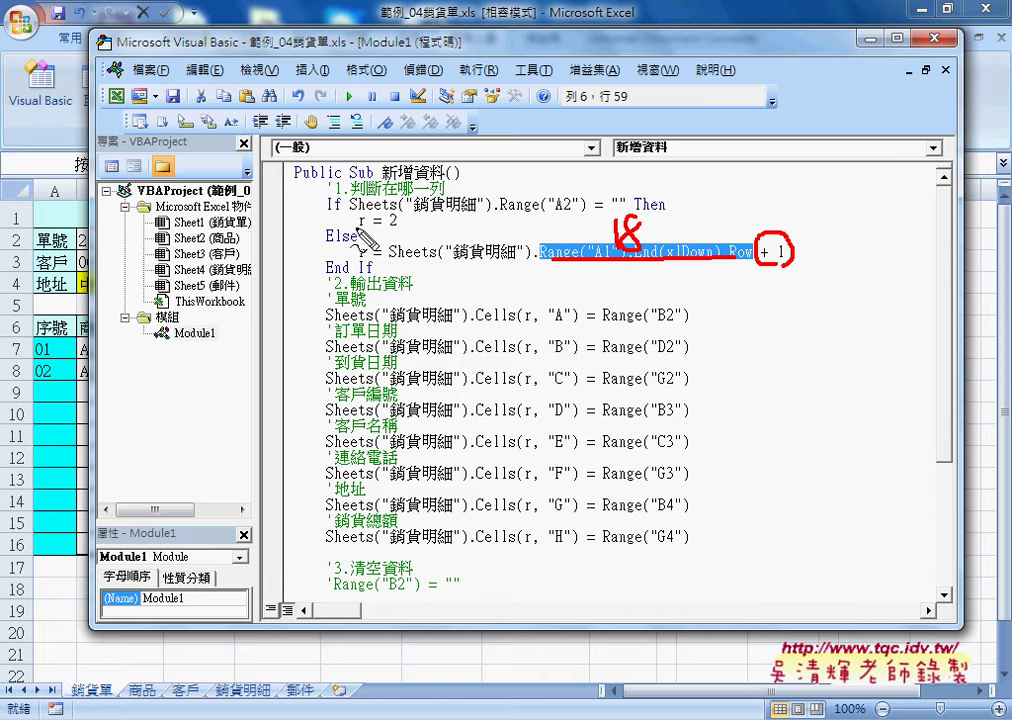
{"action": "left_click_drag", "start_coordinate": [378, 228], "coordinate": [363, 260]}
{"action": "mouse_move", "coordinate": [468, 262]}
{"action": "left_mouse_down"}
{"action": "mouse_move", "coordinate": [392, 262]}
{"action": "mouse_move", "coordinate": [379, 281]}
{"action": "left_mouse_up"}
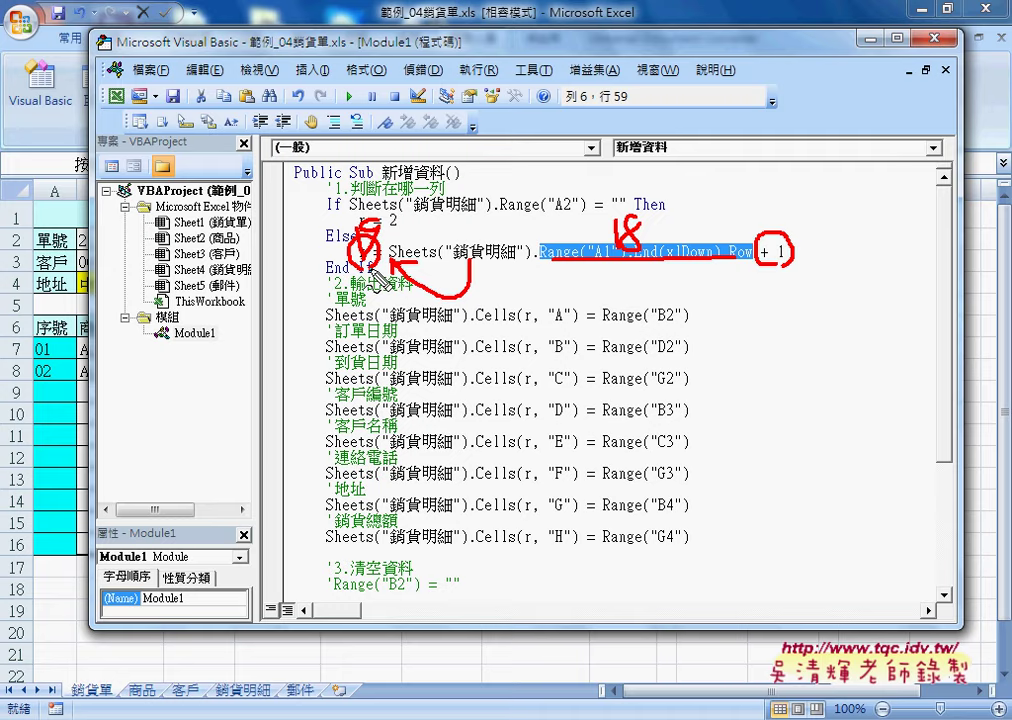
{"action": "key", "text": "Escape"}
Insert a blank line after End If, before the 2.輸出資料 comment.
{"action": "left_click", "coordinate": [394, 270]}
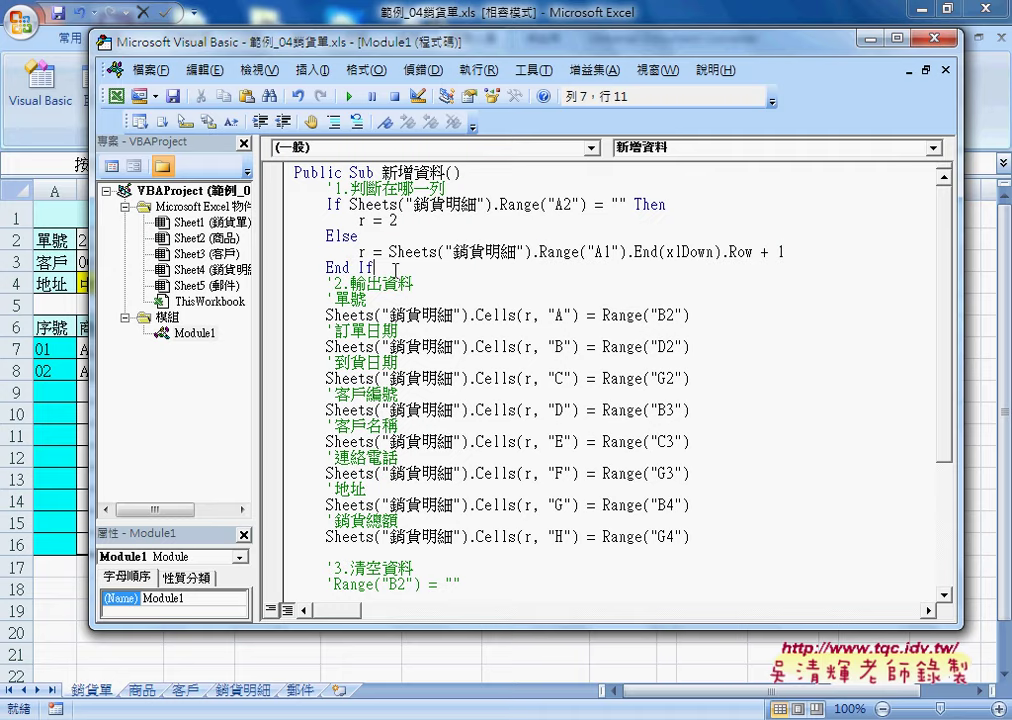
{"action": "key", "text": "Return"}
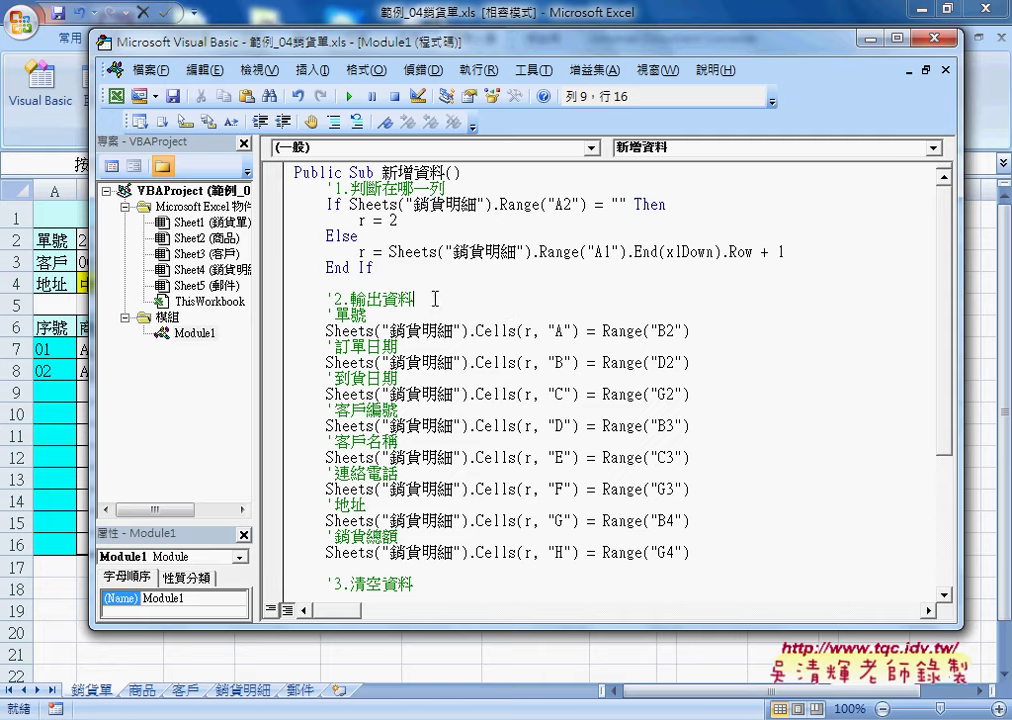
{"action": "left_click_drag", "start_coordinate": [415, 299], "coordinate": [327, 299]}
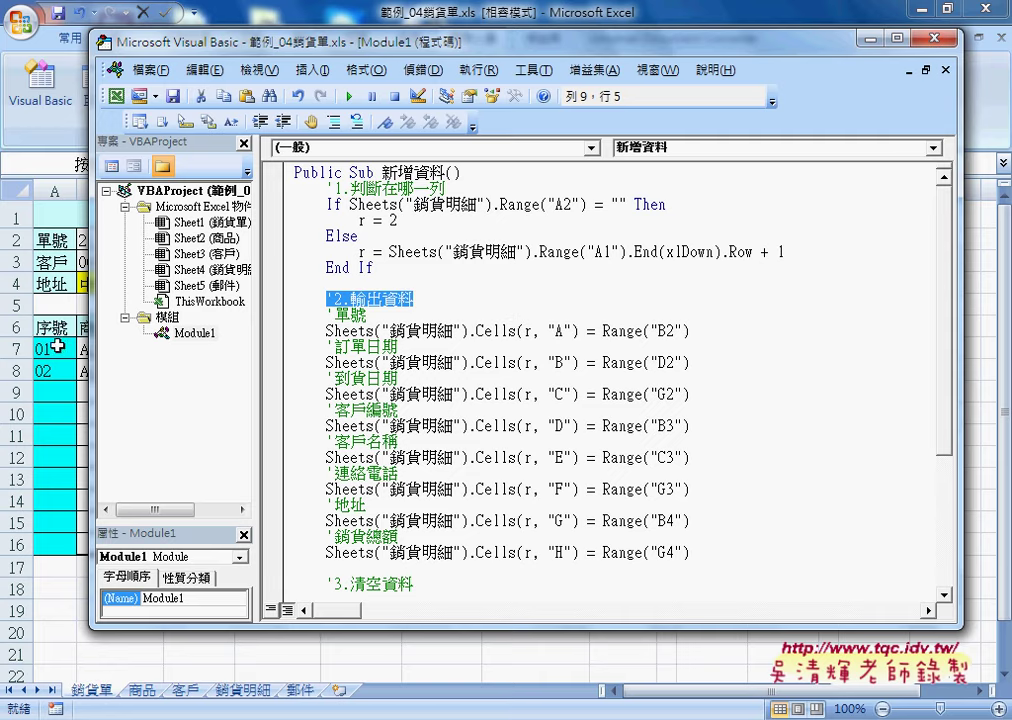
{"action": "key", "text": "alt+F11"}
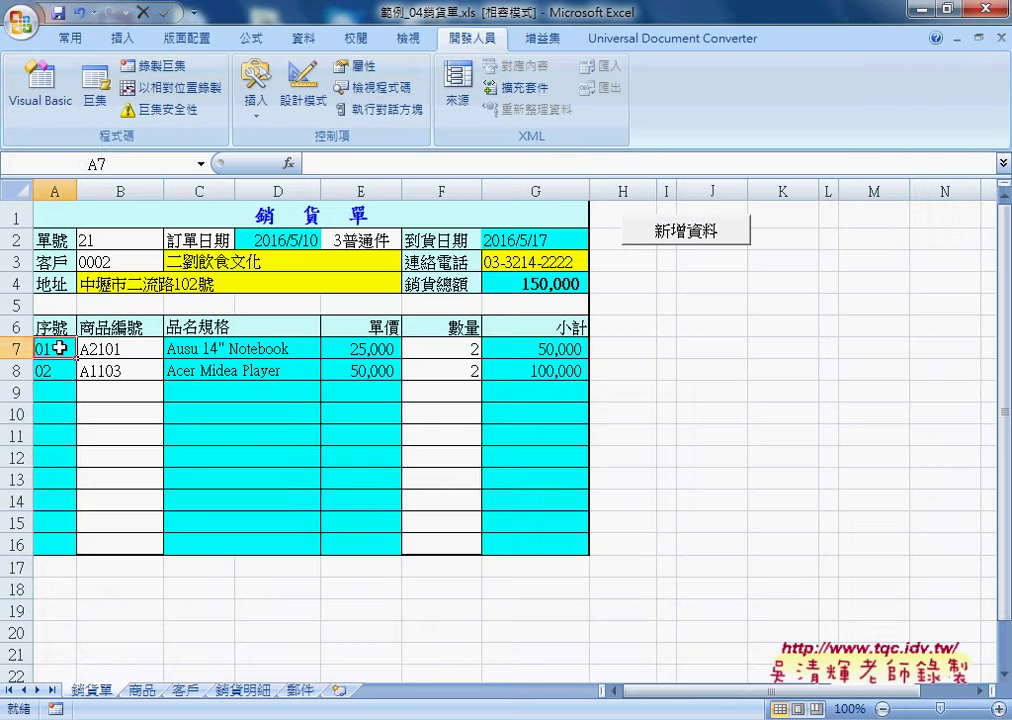
{"action": "left_click", "coordinate": [119, 238]}
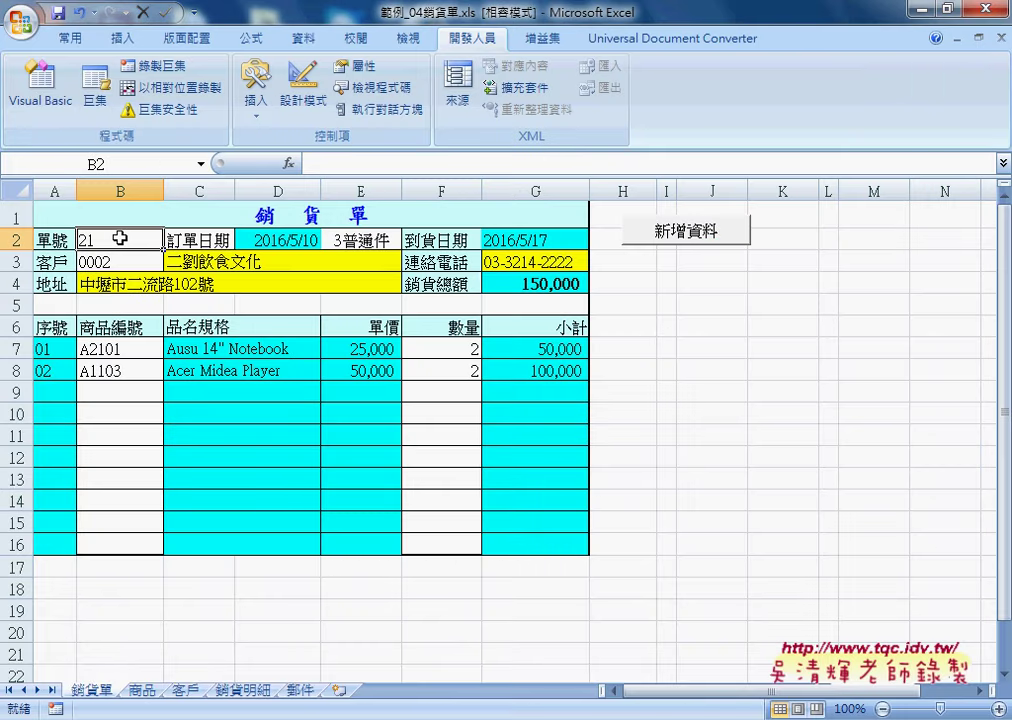
{"action": "left_click", "coordinate": [255, 690]}
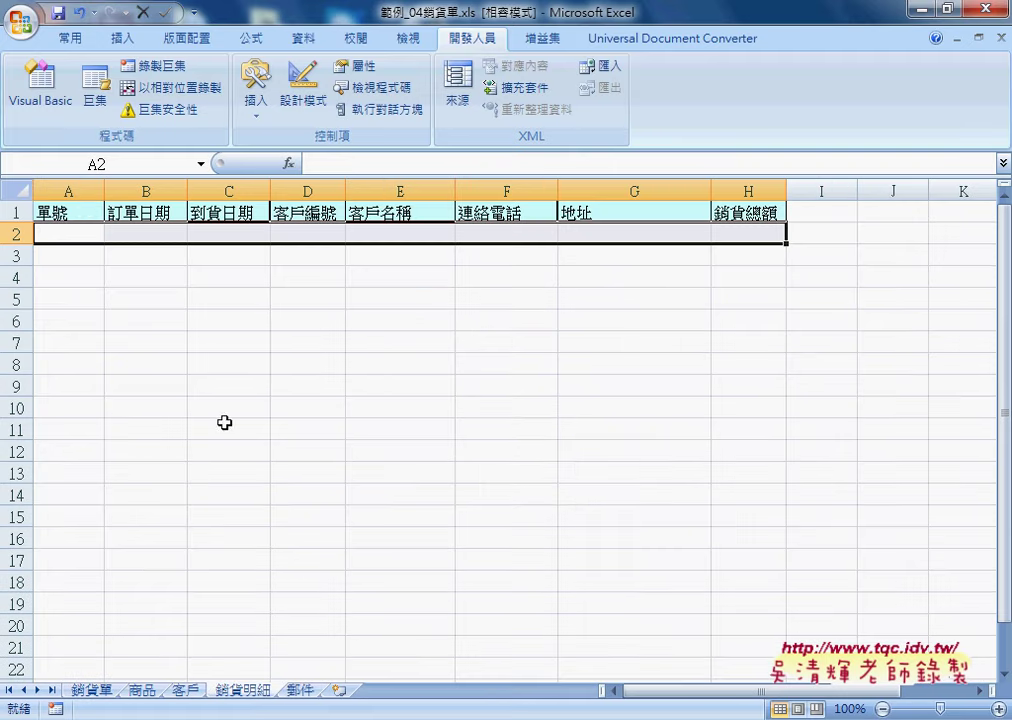
{"action": "left_click", "coordinate": [82, 208]}
{"action": "left_click", "coordinate": [133, 212]}
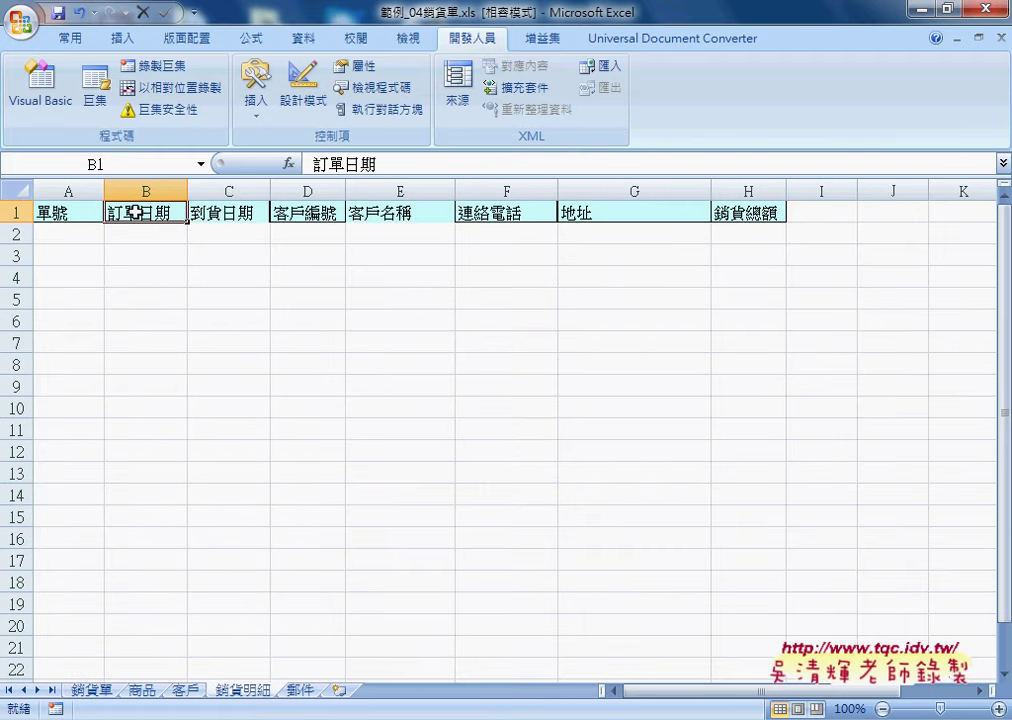
{"action": "left_click", "coordinate": [213, 212]}
{"action": "left_click_drag", "start_coordinate": [300, 212], "coordinate": [744, 220]}
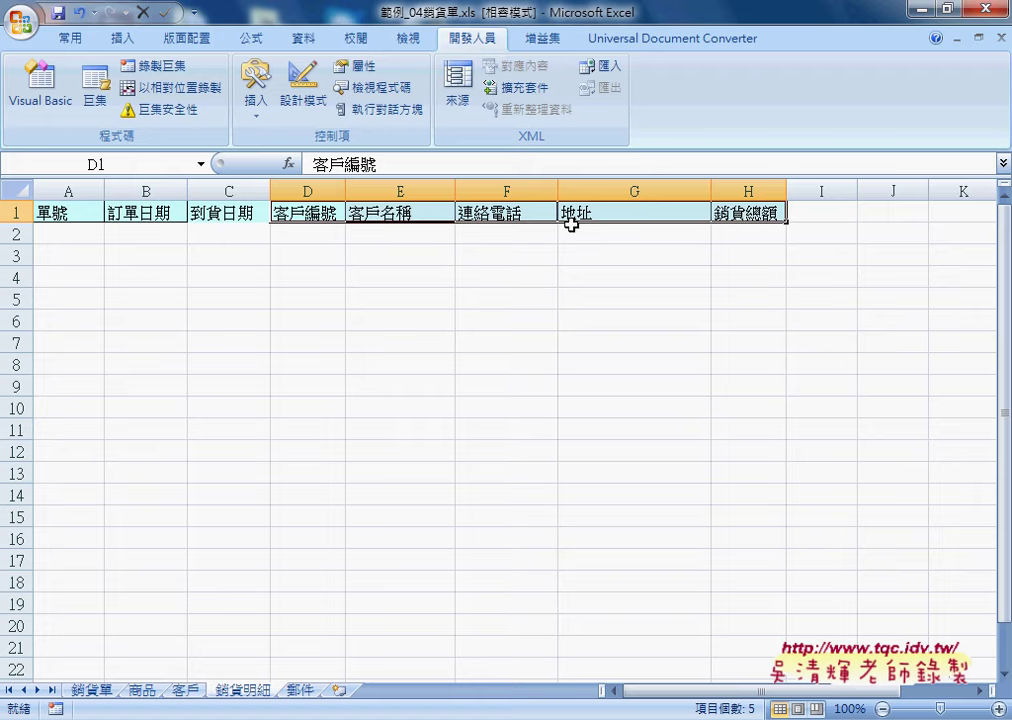
{"action": "left_click", "coordinate": [90, 691]}
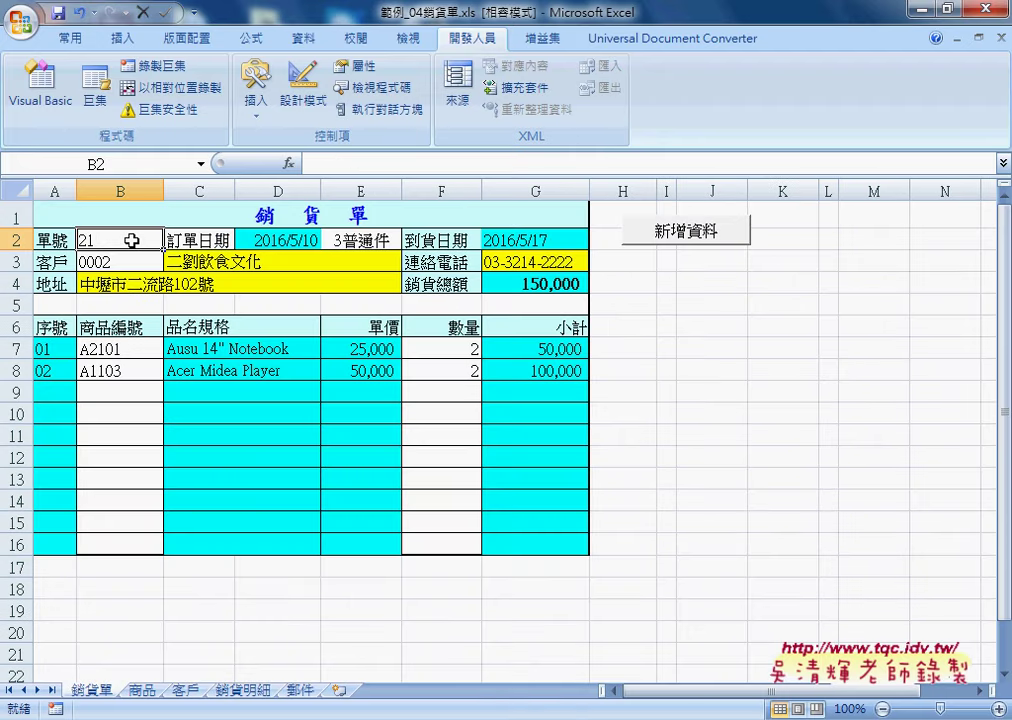
Check input cells D2, G2, B3, C3, G3, B4 and G4, then bring the macro code forward.
{"action": "left_click", "coordinate": [285, 239]}
{"action": "left_click", "coordinate": [522, 242]}
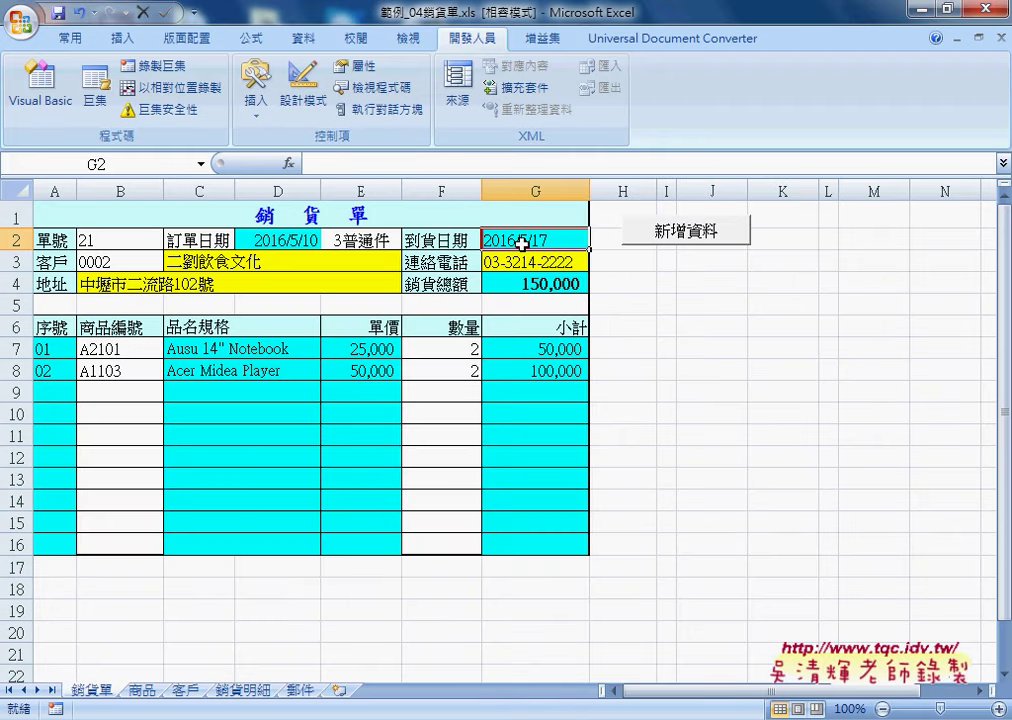
{"action": "left_click", "coordinate": [143, 263]}
{"action": "left_click", "coordinate": [237, 263]}
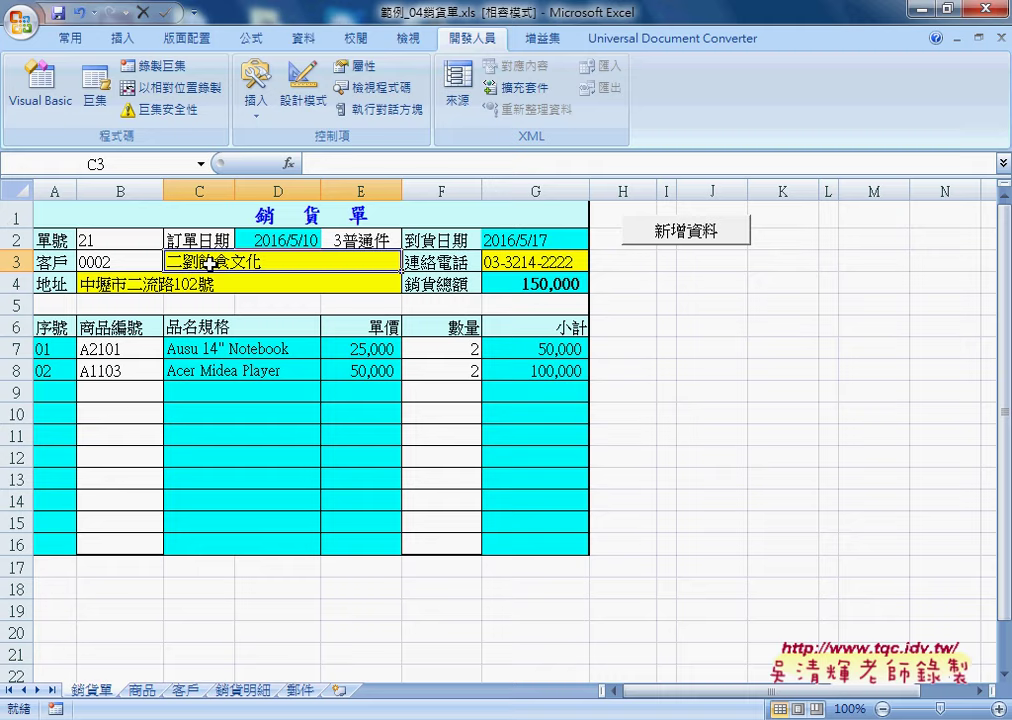
{"action": "left_click", "coordinate": [495, 262]}
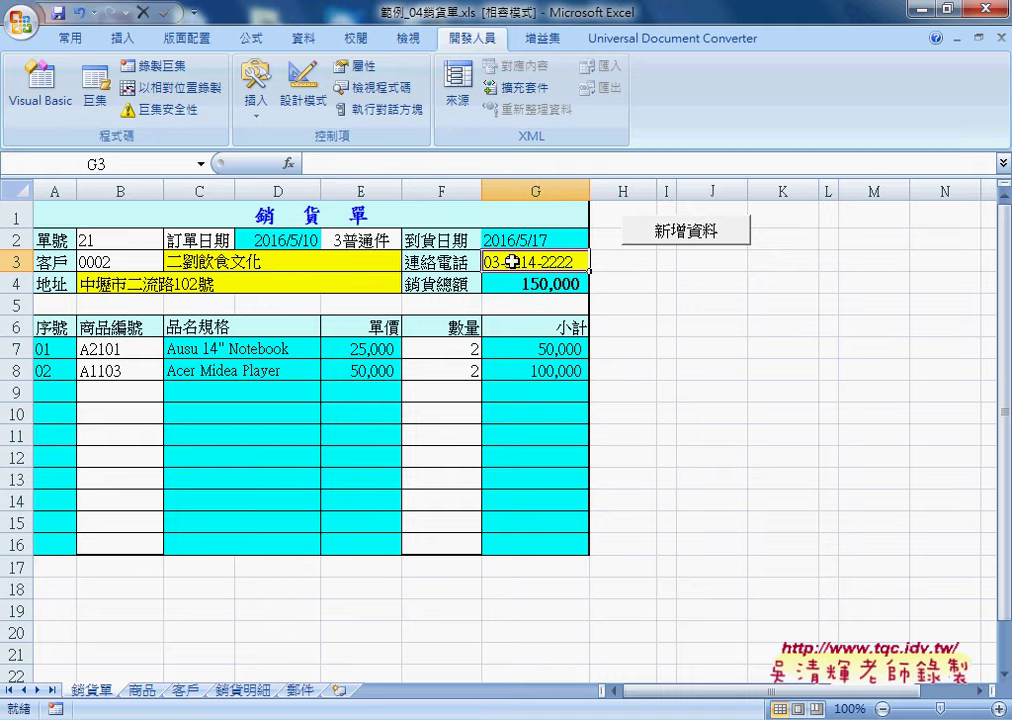
{"action": "left_click", "coordinate": [117, 287]}
{"action": "left_click", "coordinate": [514, 284]}
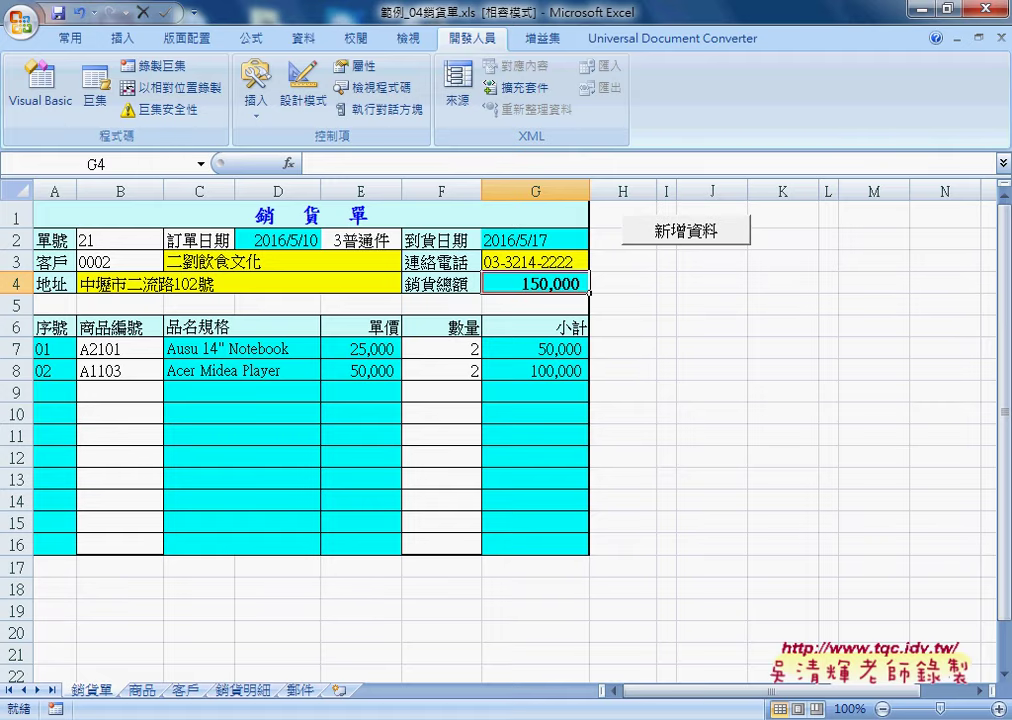
{"action": "left_click", "coordinate": [490, 540]}
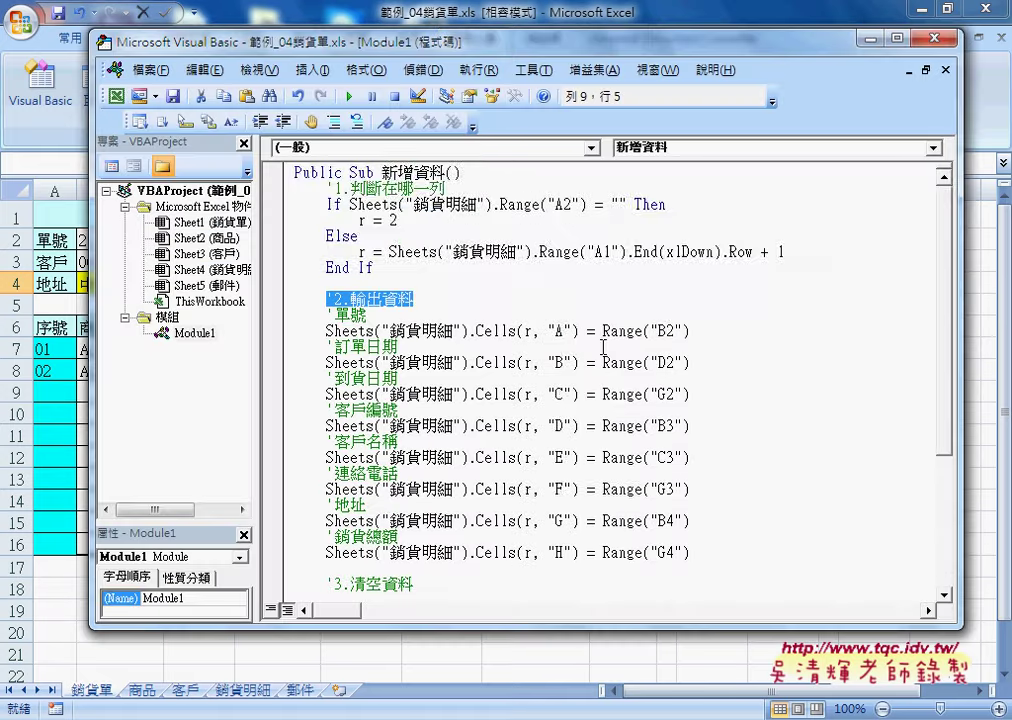
{"action": "scroll", "coordinate": [725, 338], "scroll_direction": "down", "scroll_amount": 2}
{"action": "left_click_drag", "start_coordinate": [690, 236], "coordinate": [602, 236]}
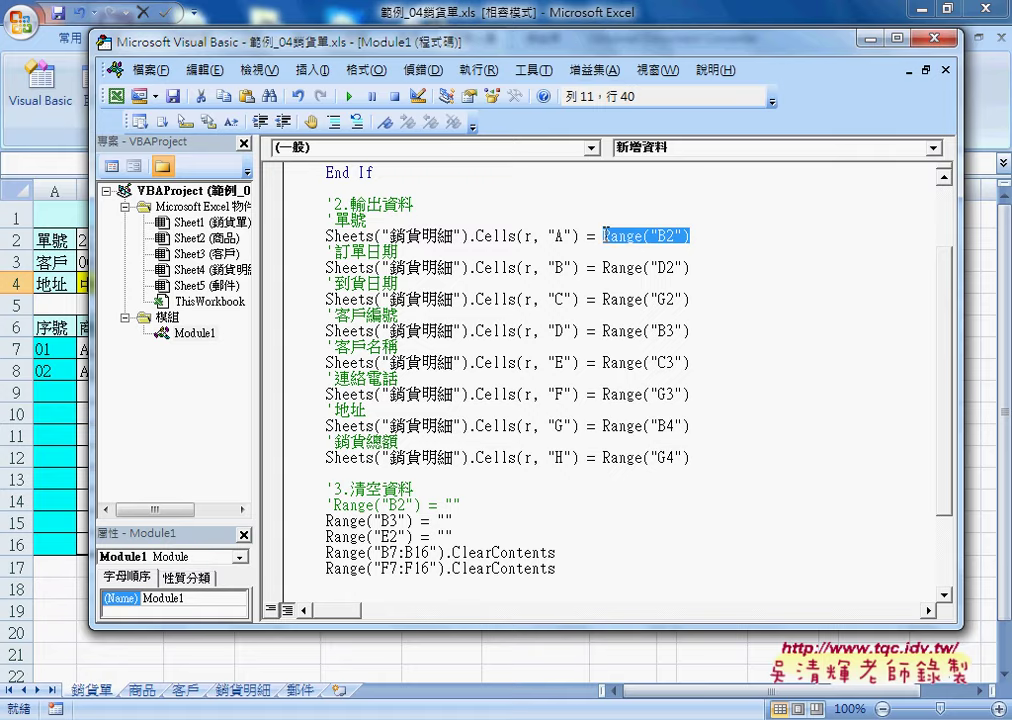
{"action": "left_click_drag", "start_coordinate": [585, 56], "coordinate": [696, 136]}
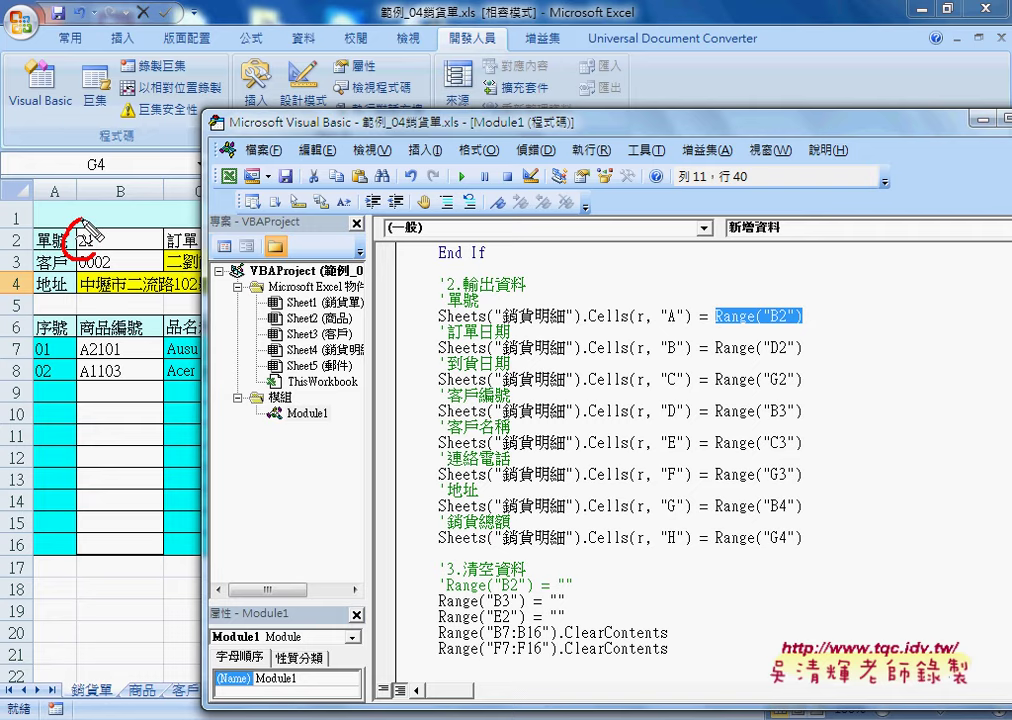
{"action": "left_click_drag", "start_coordinate": [800, 329], "coordinate": [717, 329]}
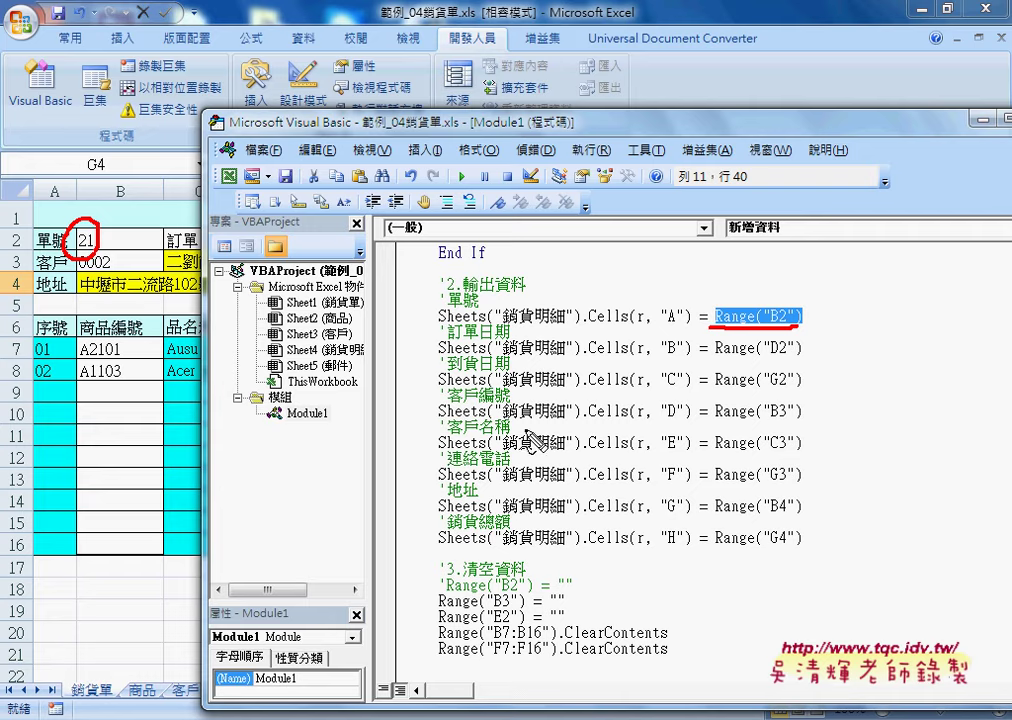
{"action": "mouse_move", "coordinate": [745, 298]}
{"action": "left_mouse_down"}
{"action": "mouse_move", "coordinate": [641, 266]}
{"action": "mouse_move", "coordinate": [590, 285]}
{"action": "left_mouse_up"}
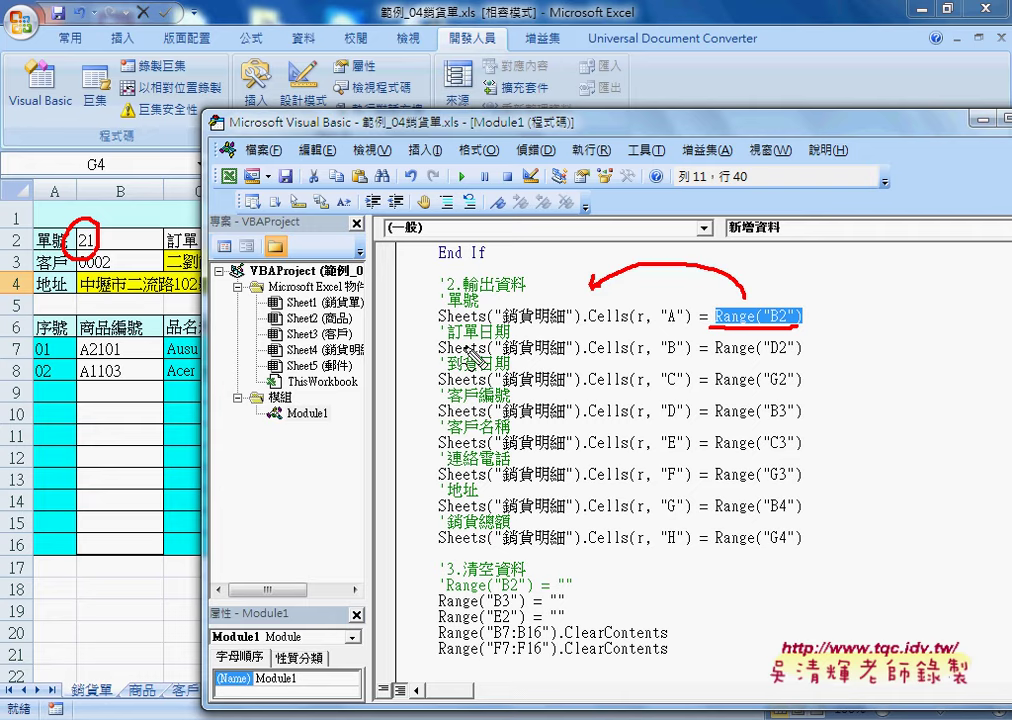
{"action": "left_click_drag", "start_coordinate": [440, 325], "coordinate": [568, 323]}
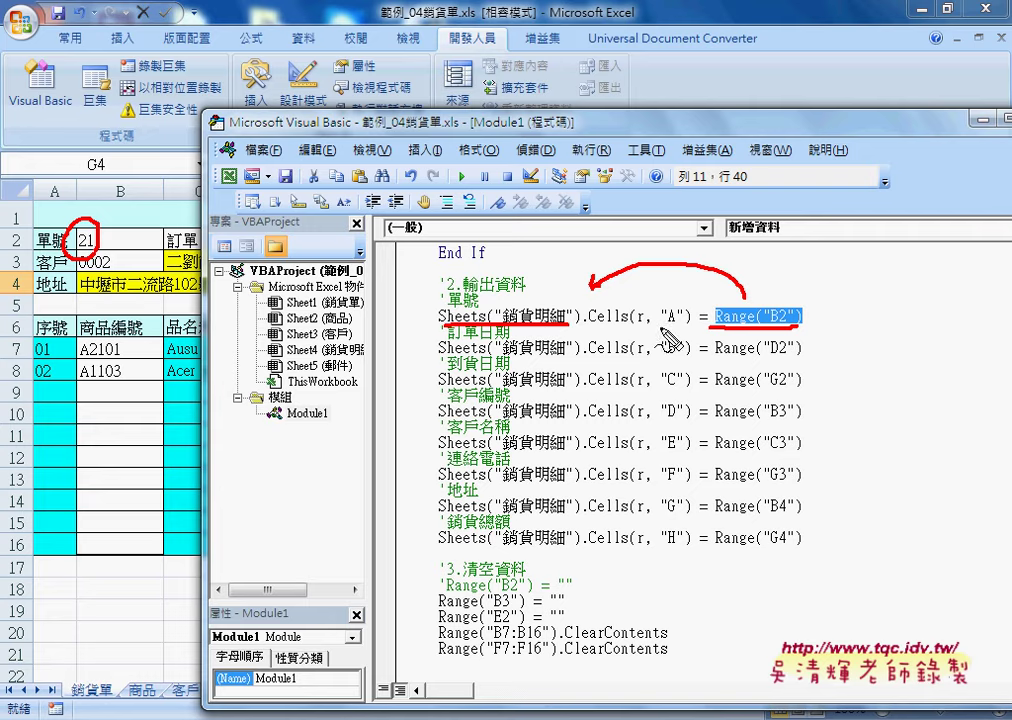
{"action": "mouse_move", "coordinate": [662, 323]}
{"action": "left_mouse_down"}
{"action": "mouse_move", "coordinate": [688, 326]}
{"action": "mouse_move", "coordinate": [648, 323]}
{"action": "left_mouse_up"}
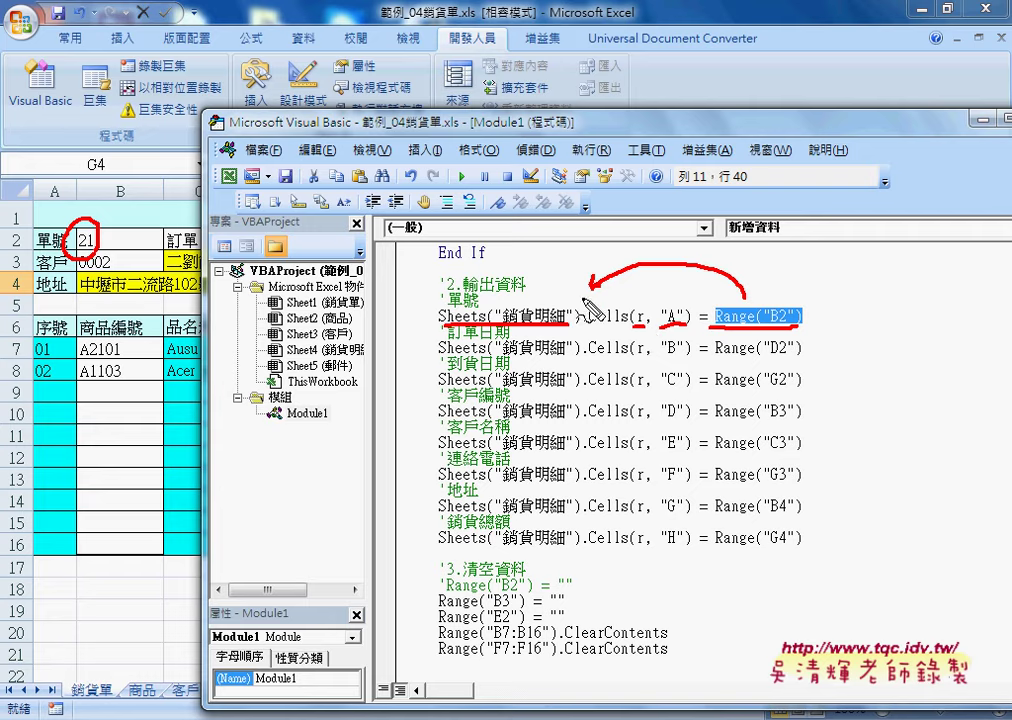
{"action": "left_click_drag", "start_coordinate": [632, 303], "coordinate": [685, 325]}
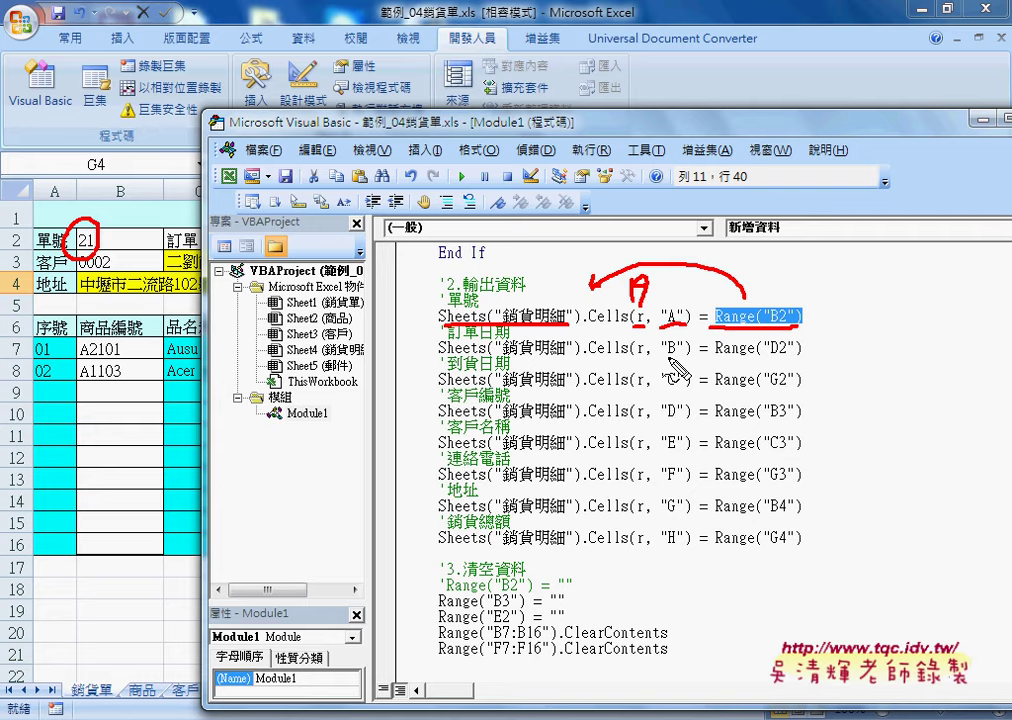
{"action": "left_click_drag", "start_coordinate": [664, 357], "coordinate": [682, 357]}
{"action": "left_click_drag", "start_coordinate": [771, 356], "coordinate": [790, 356]}
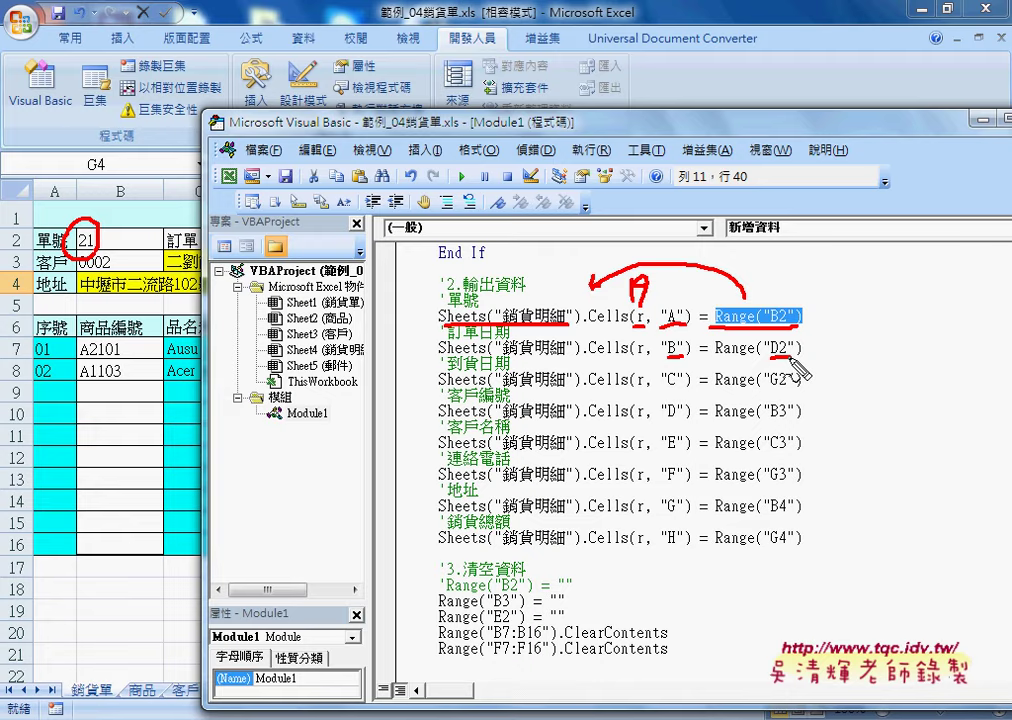
{"action": "key", "text": "Escape"}
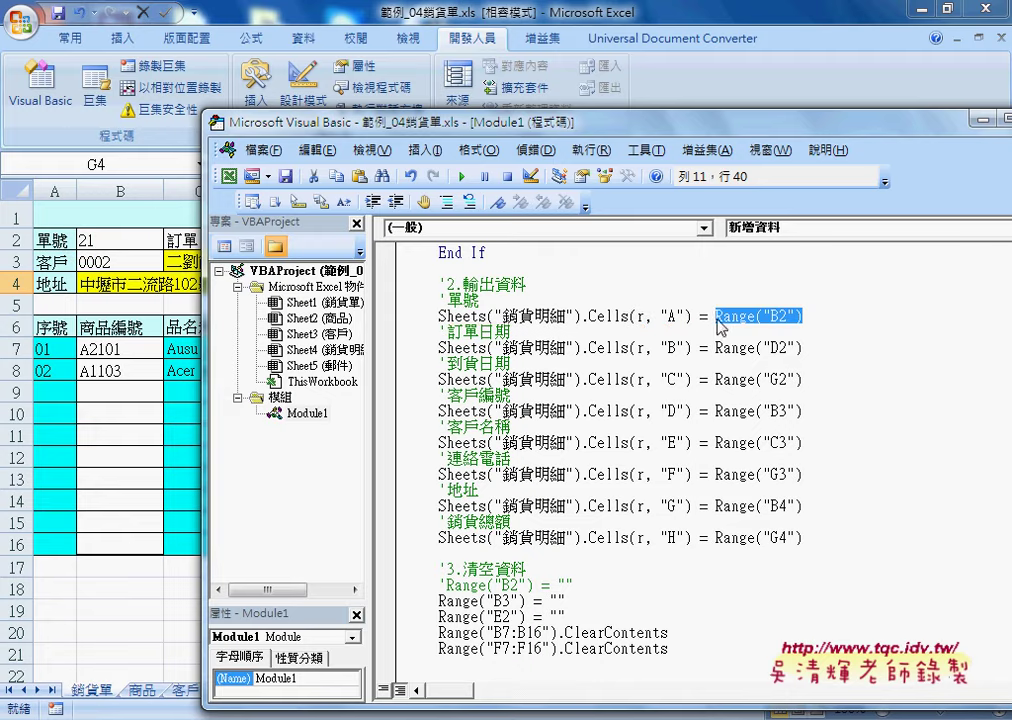
{"action": "left_click_drag", "start_coordinate": [435, 121], "coordinate": [511, 275]}
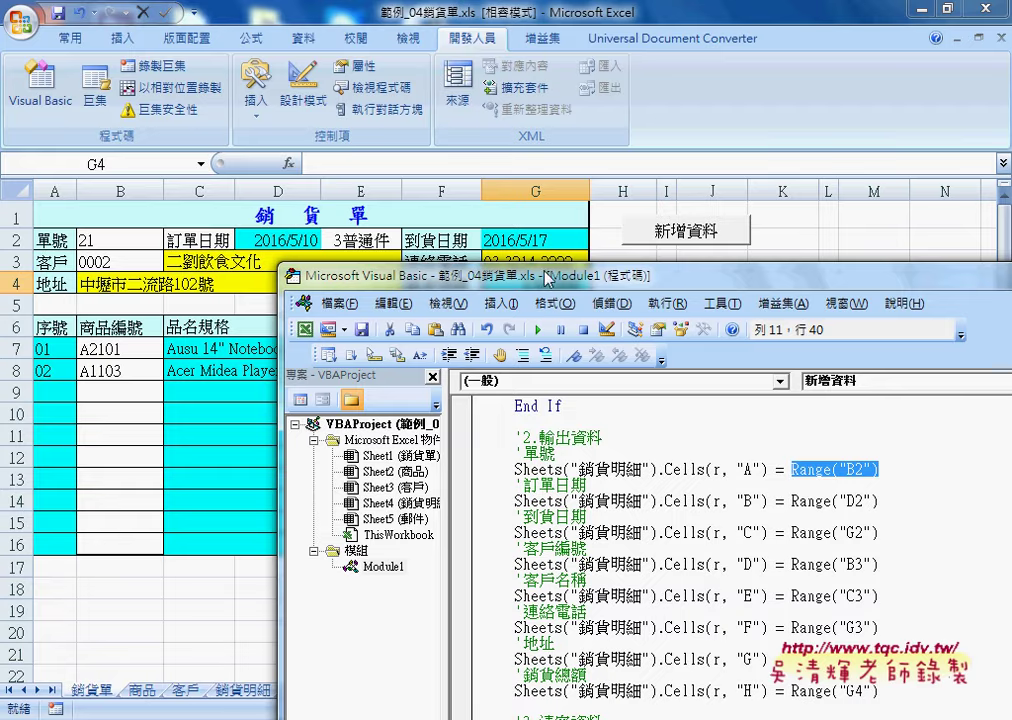
Trace the output lines' B2 to G4 references, then move the editor beside the form.
{"action": "mouse_move", "coordinate": [551, 275]}
{"action": "left_mouse_down"}
{"action": "mouse_move", "coordinate": [411, 121]}
{"action": "mouse_move", "coordinate": [374, 96]}
{"action": "left_mouse_up"}
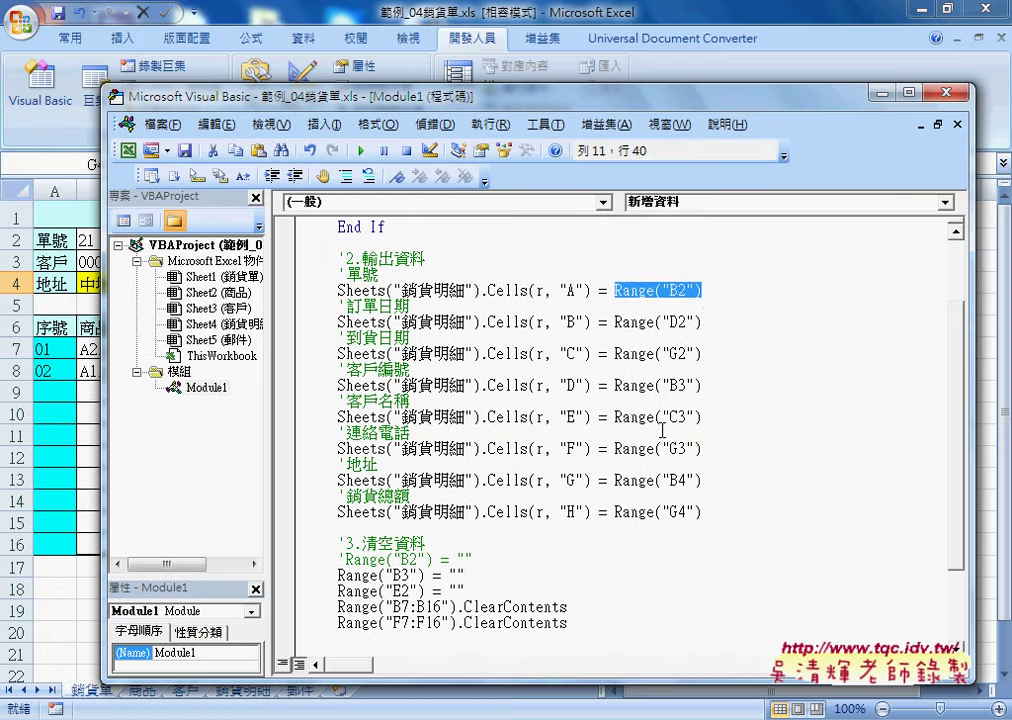
{"action": "left_click", "coordinate": [704, 505]}
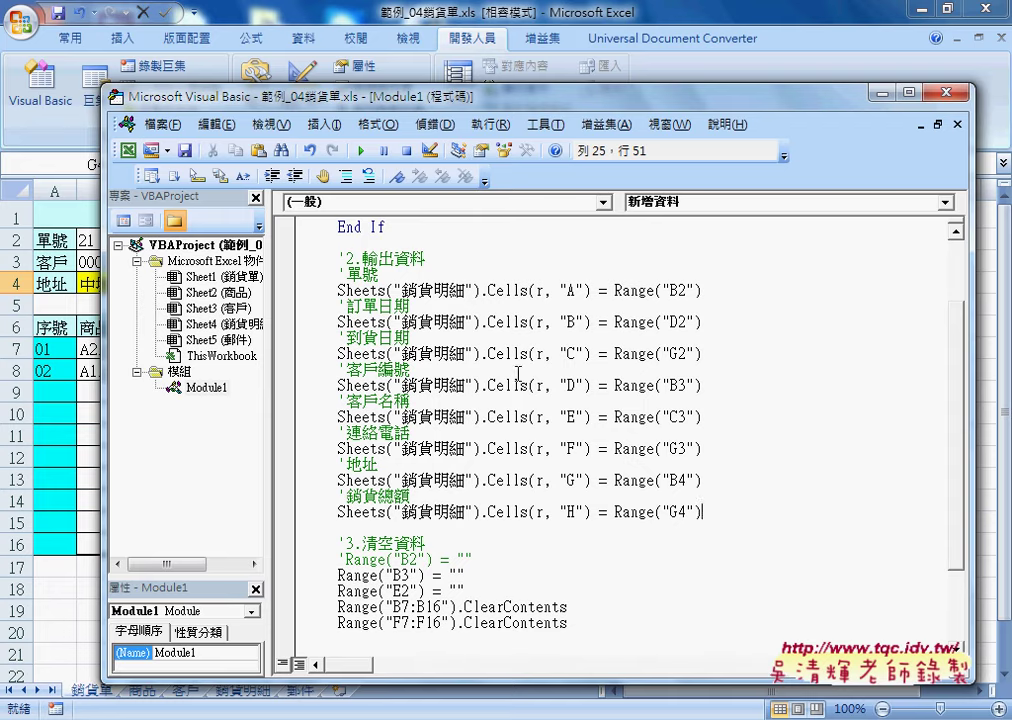
{"action": "left_click", "coordinate": [585, 291]}
{"action": "left_click", "coordinate": [575, 340]}
{"action": "left_click", "coordinate": [688, 289]}
{"action": "left_click", "coordinate": [689, 350]}
{"action": "left_click", "coordinate": [688, 447]}
{"action": "left_click", "coordinate": [689, 511]}
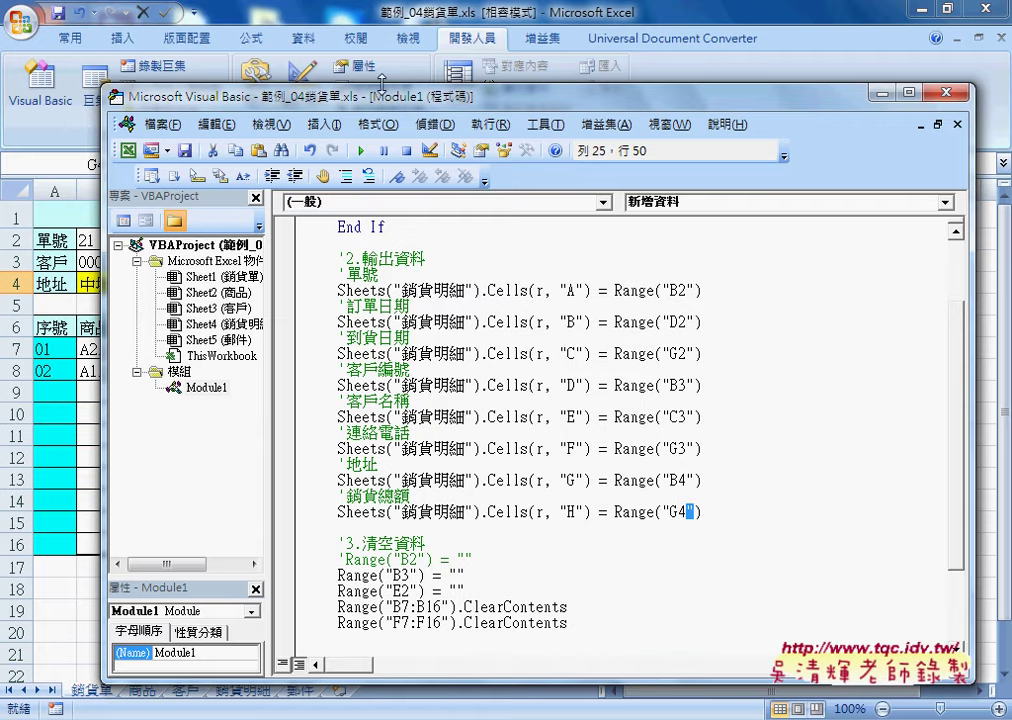
{"action": "mouse_move", "coordinate": [382, 97]}
{"action": "left_mouse_down"}
{"action": "mouse_move", "coordinate": [813, 100]}
{"action": "mouse_move", "coordinate": [767, 86]}
{"action": "left_mouse_up"}
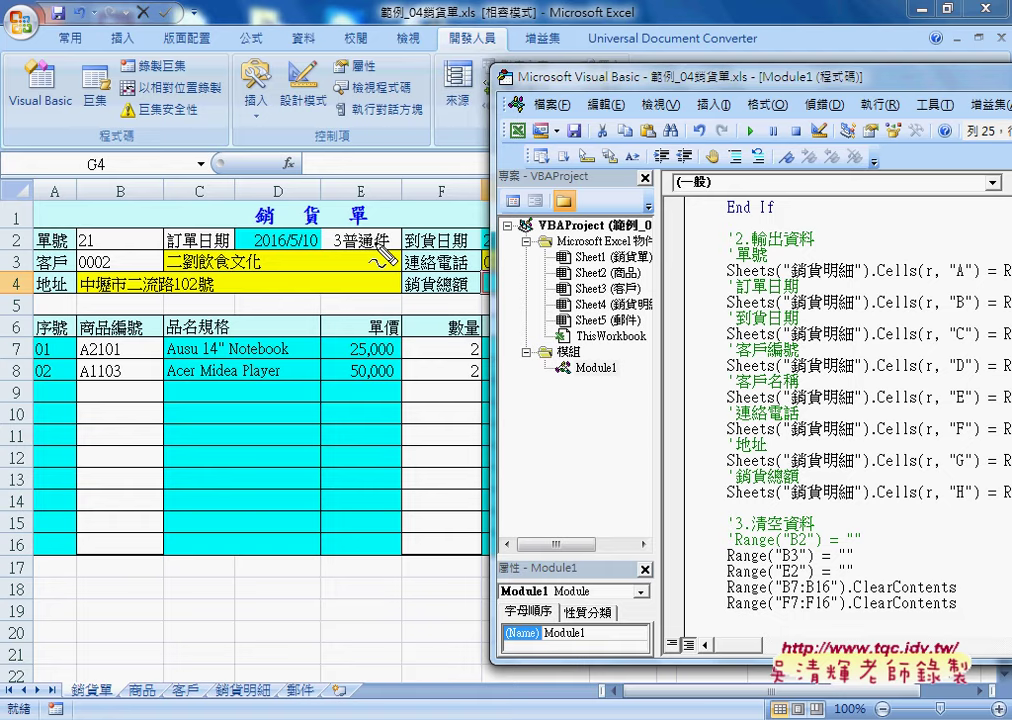
{"action": "mouse_move", "coordinate": [372, 228]}
{"action": "left_mouse_down"}
{"action": "mouse_move", "coordinate": [362, 228]}
{"action": "mouse_move", "coordinate": [368, 212]}
{"action": "left_mouse_up"}
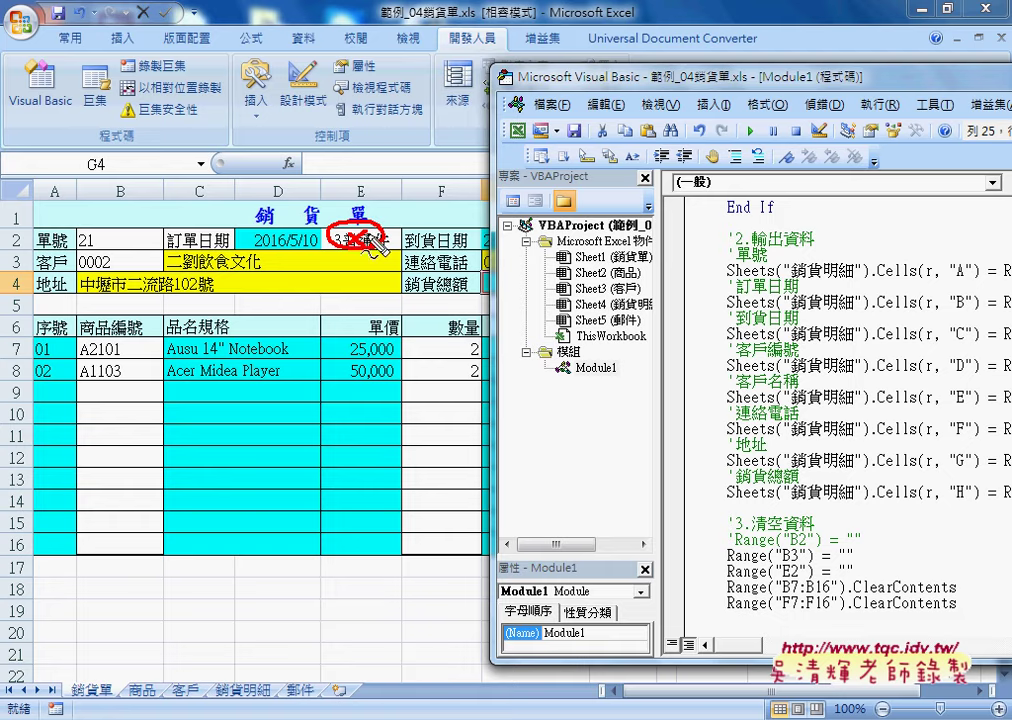
{"action": "mouse_move", "coordinate": [121, 262]}
{"action": "left_mouse_down"}
{"action": "mouse_move", "coordinate": [137, 255]}
{"action": "mouse_move", "coordinate": [133, 271]}
{"action": "mouse_move", "coordinate": [148, 255]}
{"action": "left_mouse_up"}
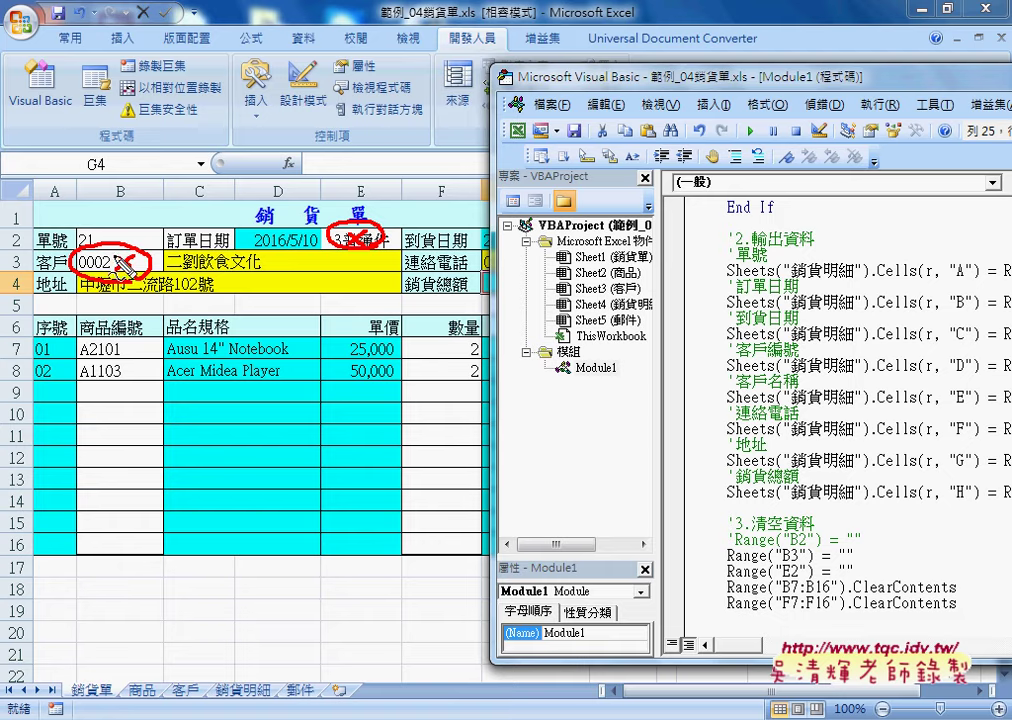
{"action": "mouse_move", "coordinate": [80, 345]}
{"action": "left_mouse_down"}
{"action": "mouse_move", "coordinate": [162, 438]}
{"action": "mouse_move", "coordinate": [155, 542]}
{"action": "mouse_move", "coordinate": [70, 546]}
{"action": "left_mouse_up"}
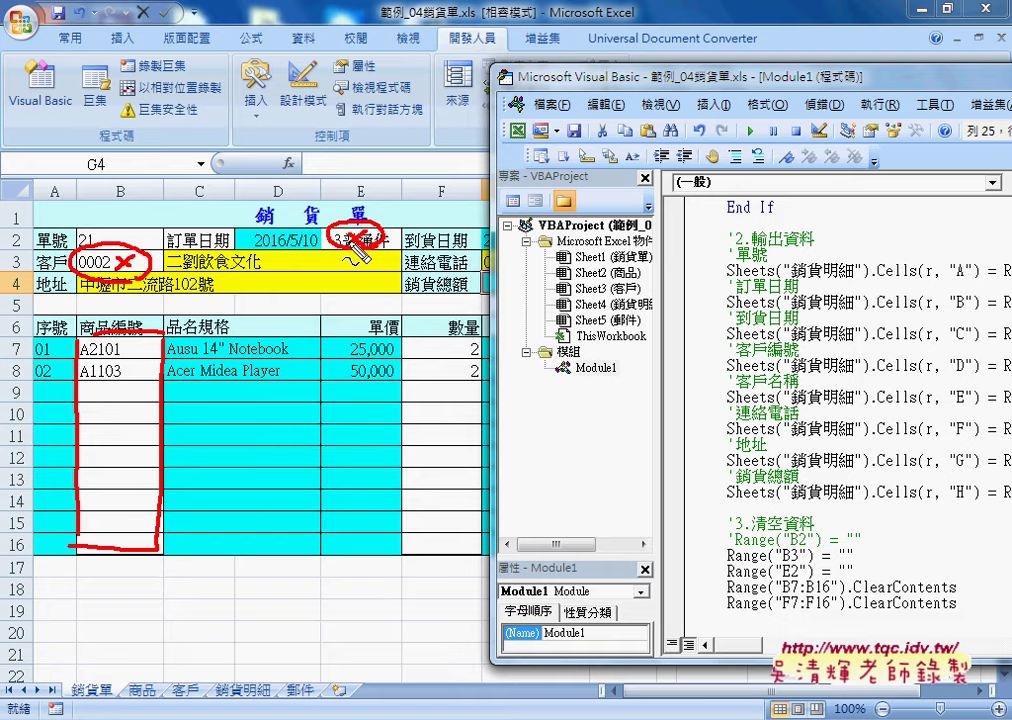
{"action": "left_click_drag", "start_coordinate": [406, 334], "coordinate": [405, 540]}
{"action": "mouse_move", "coordinate": [405, 330]}
{"action": "left_mouse_down"}
{"action": "mouse_move", "coordinate": [480, 545]}
{"action": "mouse_move", "coordinate": [397, 549]}
{"action": "left_mouse_up"}
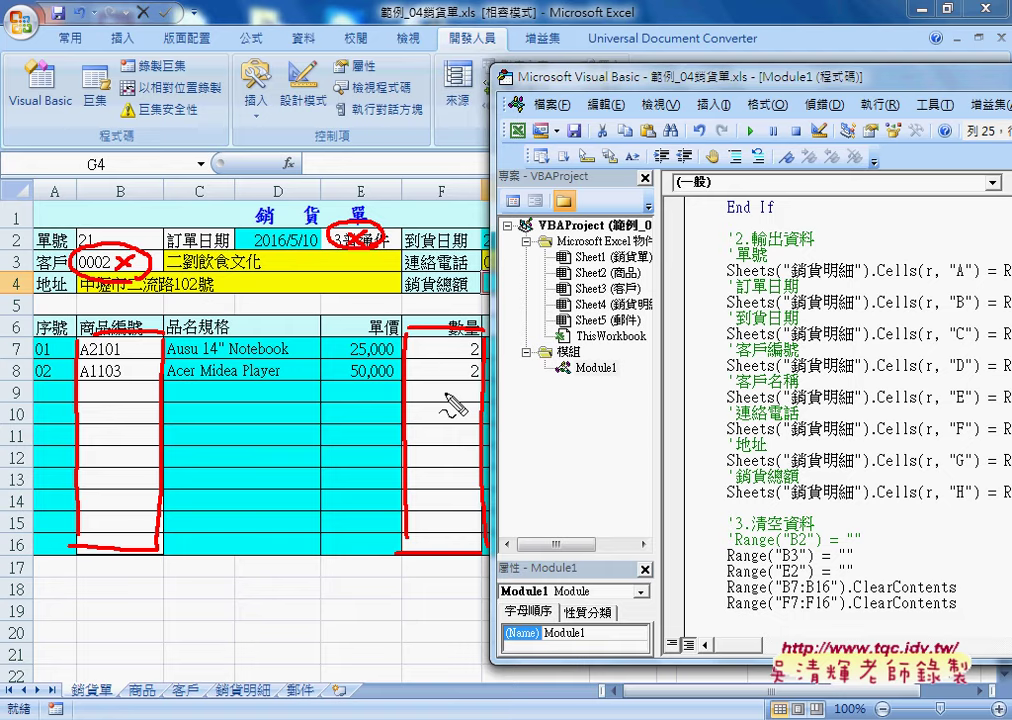
{"action": "mouse_move", "coordinate": [432, 404]}
{"action": "left_mouse_down"}
{"action": "mouse_move", "coordinate": [458, 428]}
{"action": "mouse_move", "coordinate": [430, 424]}
{"action": "left_mouse_up"}
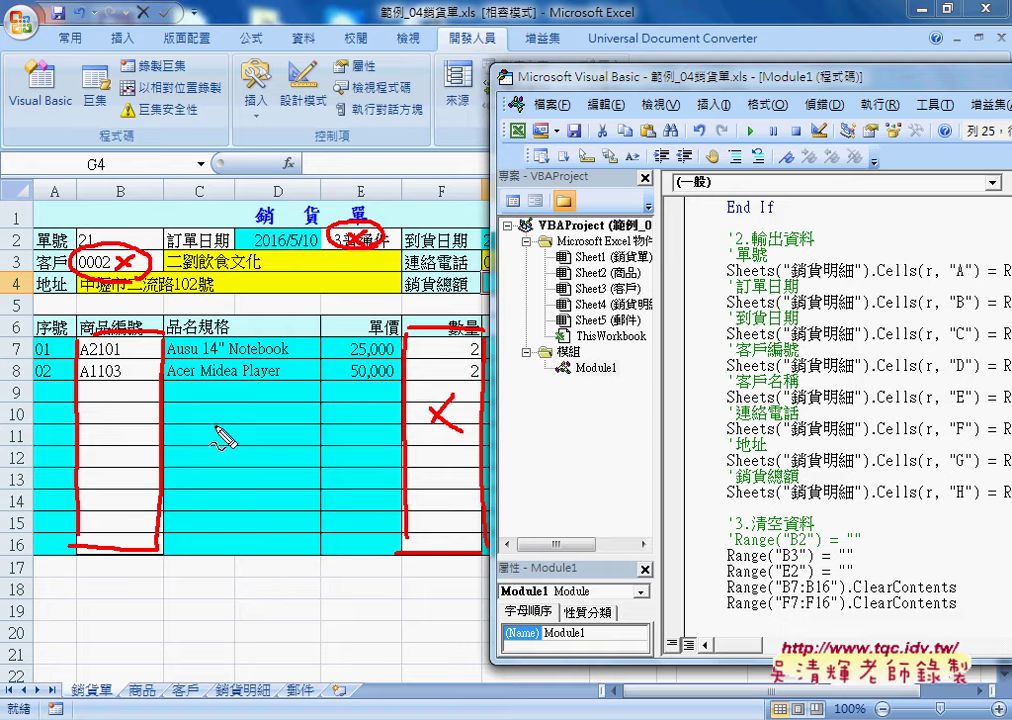
{"action": "mouse_move", "coordinate": [117, 430]}
{"action": "left_mouse_down"}
{"action": "mouse_move", "coordinate": [139, 446]}
{"action": "mouse_move", "coordinate": [116, 446]}
{"action": "left_mouse_up"}
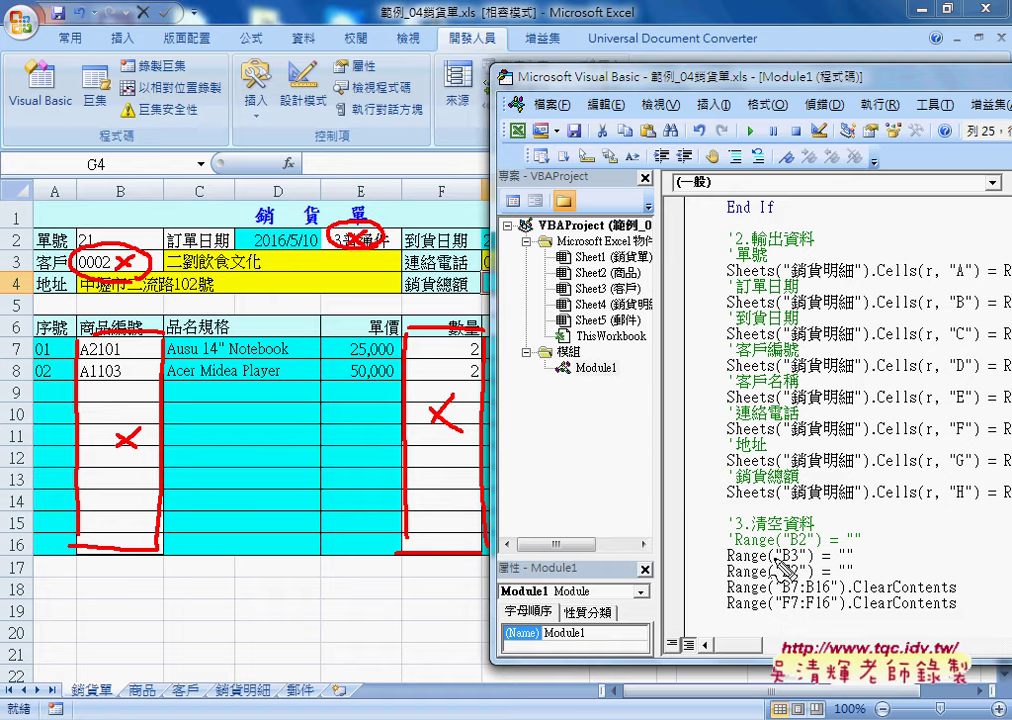
{"action": "left_click_drag", "start_coordinate": [776, 562], "coordinate": [850, 563]}
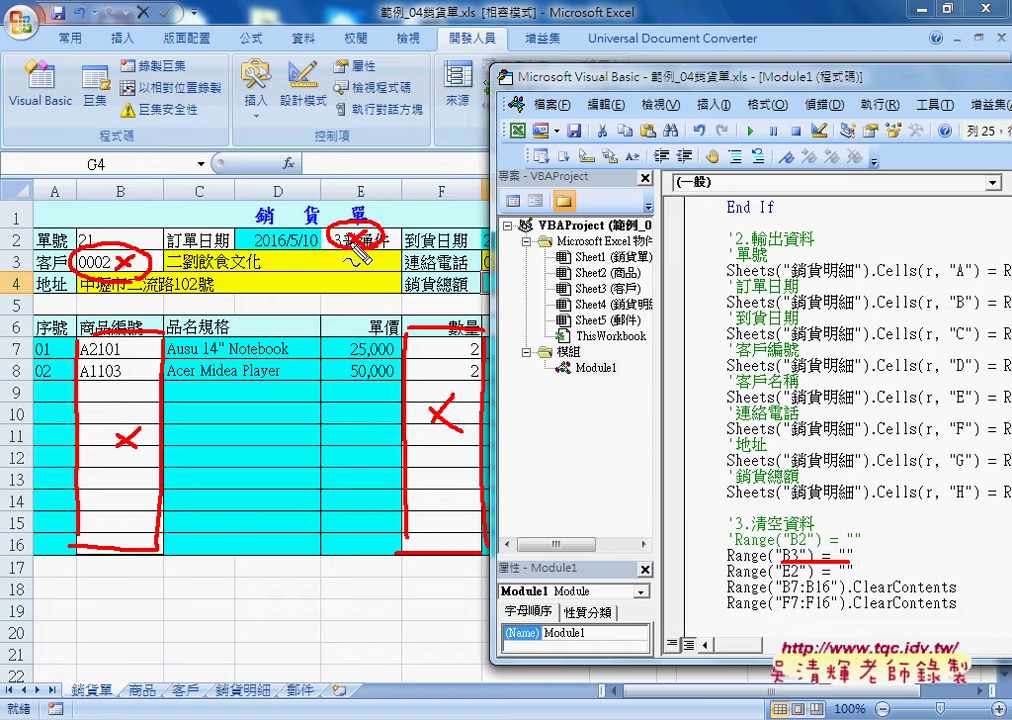
{"action": "left_click_drag", "start_coordinate": [800, 576], "coordinate": [850, 575]}
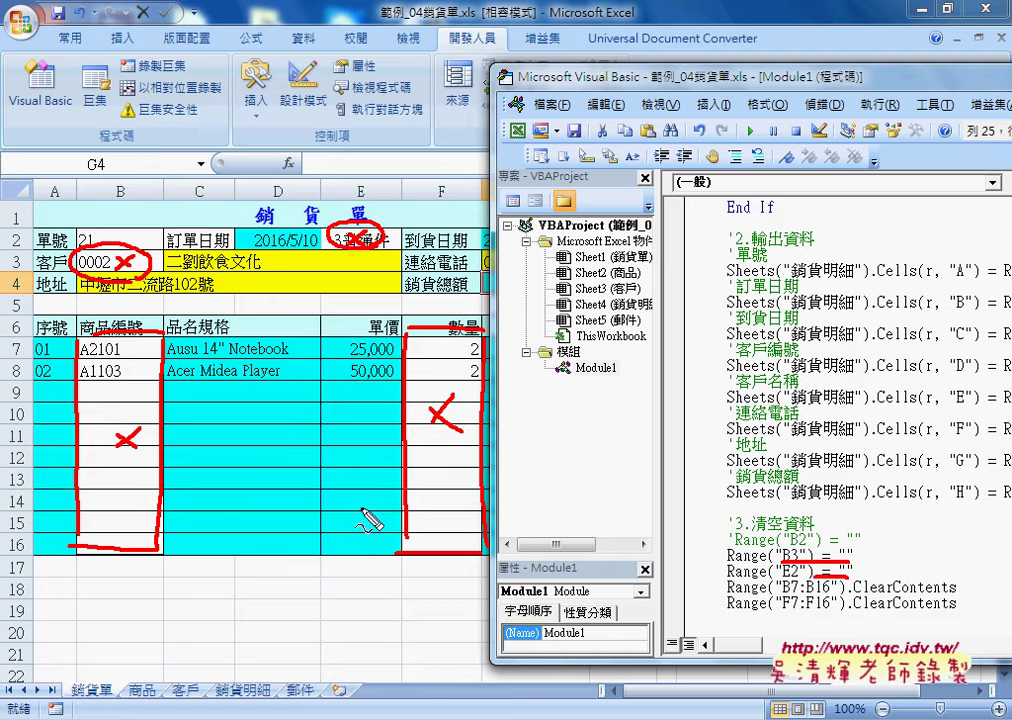
{"action": "left_click_drag", "start_coordinate": [780, 597], "coordinate": [962, 596]}
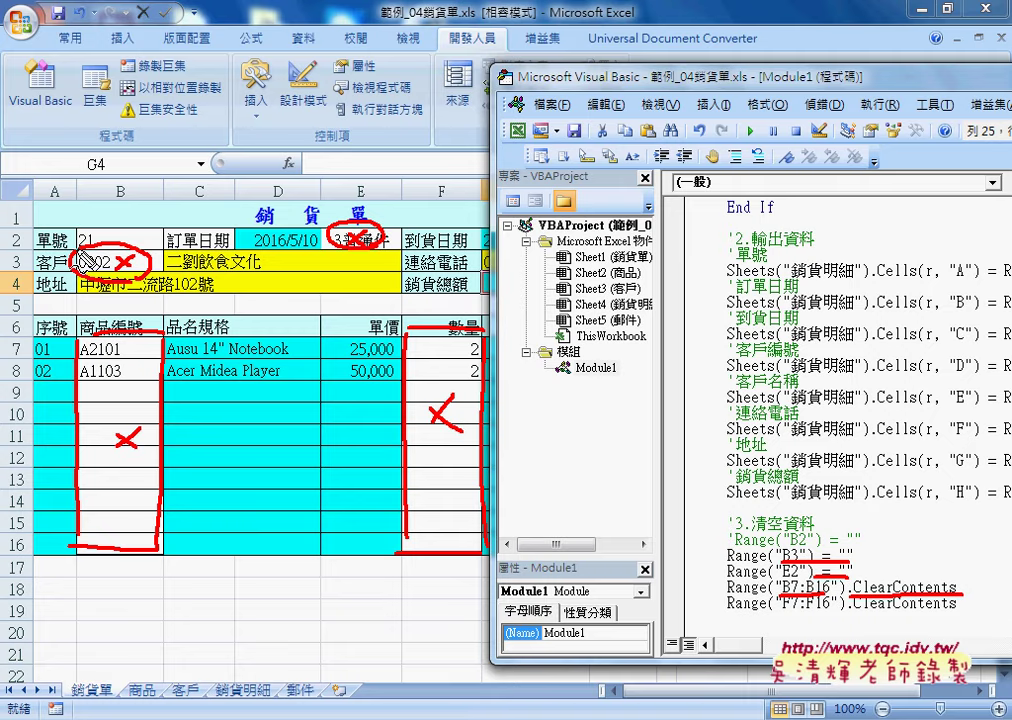
{"action": "key", "text": "Escape"}
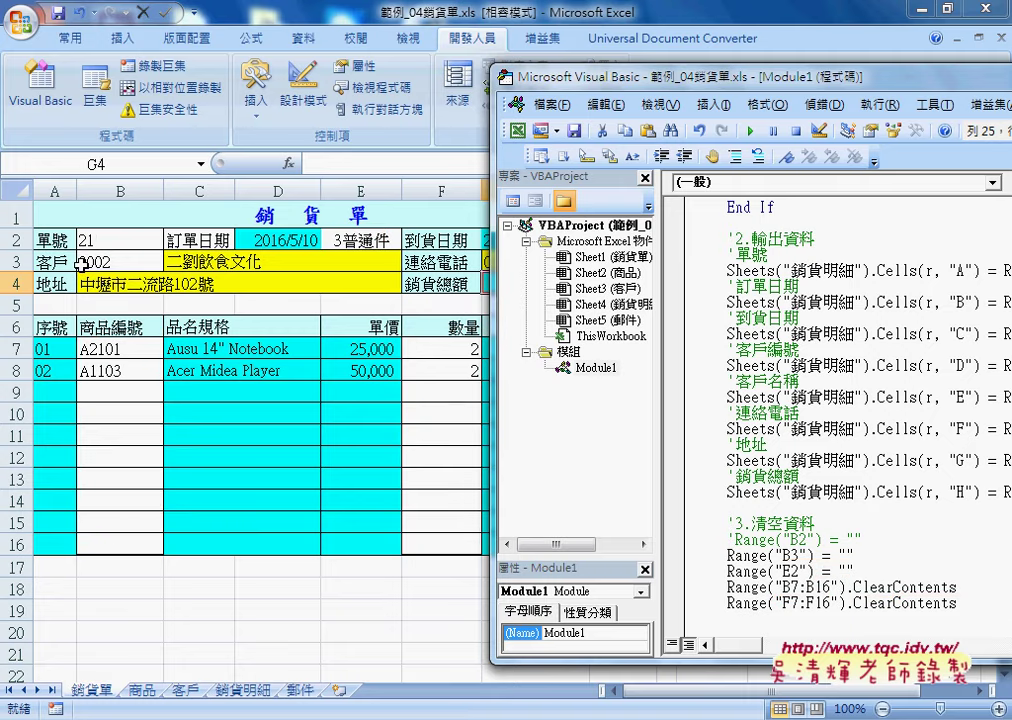
{"action": "left_click", "coordinate": [100, 241]}
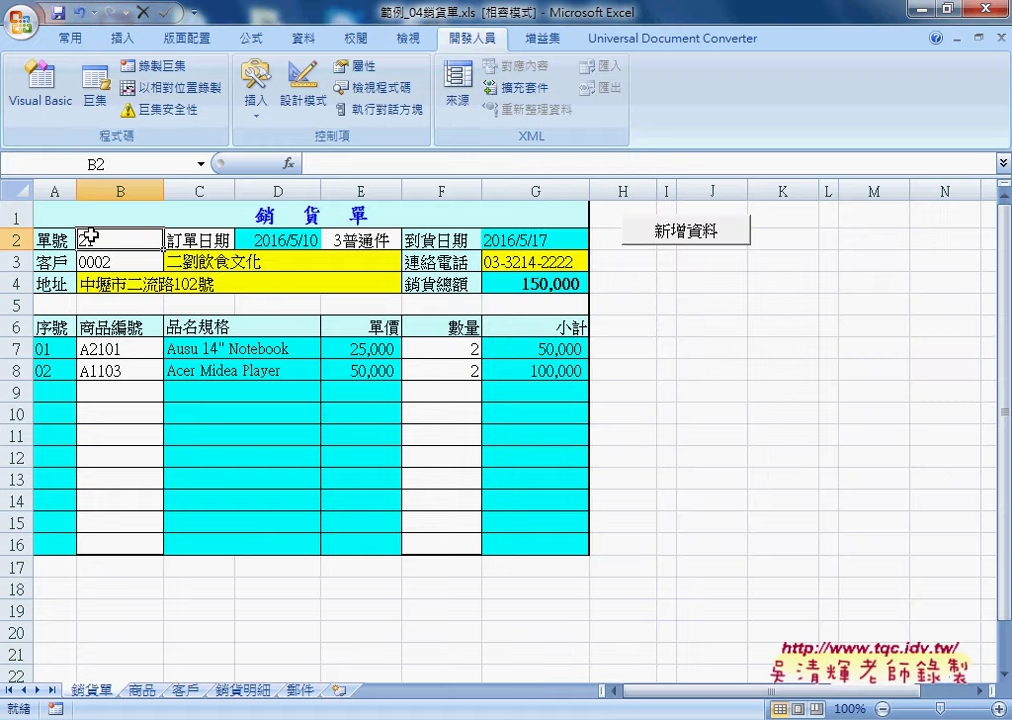
Scroll down and widen the code area so full lines show.
{"action": "left_click", "coordinate": [553, 653]}
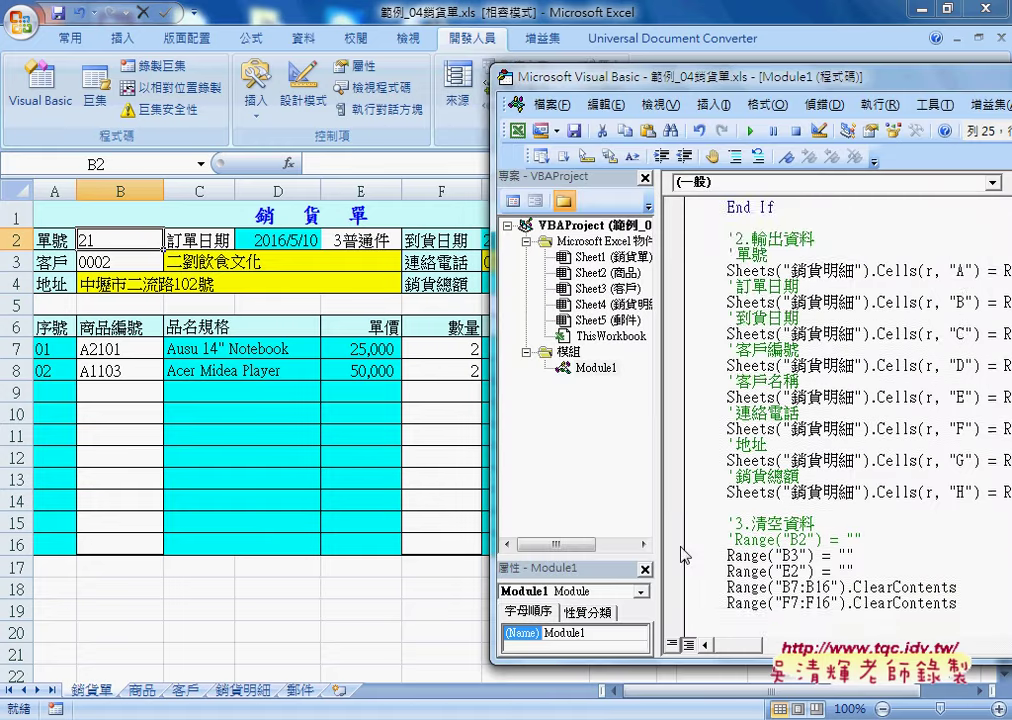
{"action": "scroll", "coordinate": [730, 537], "scroll_direction": "down", "scroll_amount": 3}
{"action": "left_click_drag", "start_coordinate": [660, 477], "coordinate": [545, 475]}
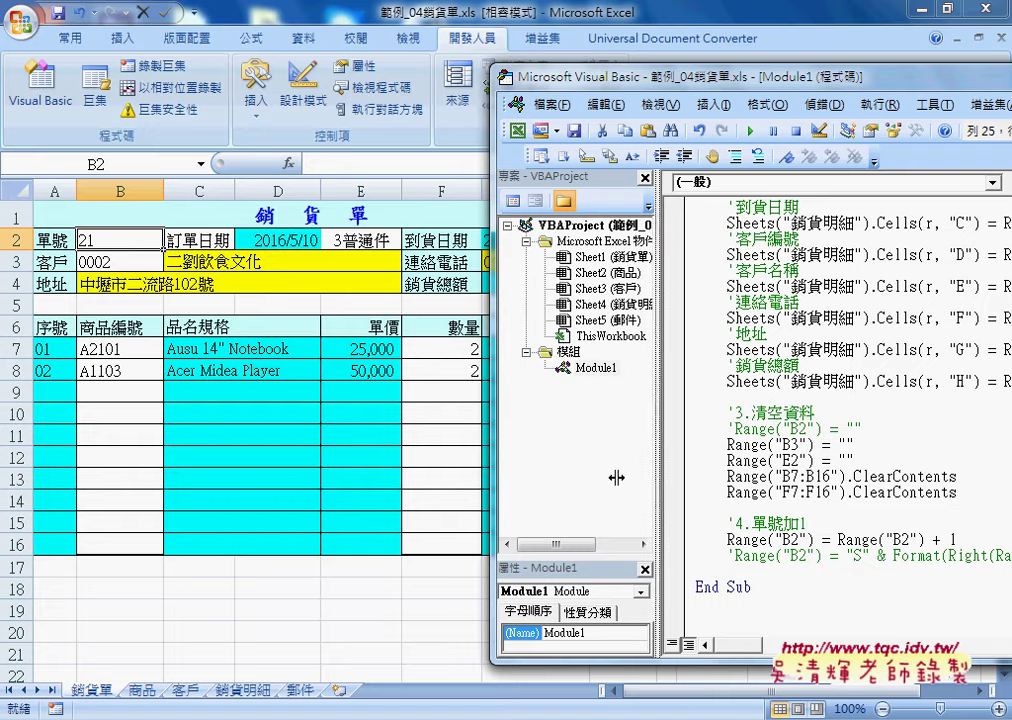
Annotate the Range("B2") + 1 increment, its S-code alternative, and source cells B4, G3, G4.
{"action": "left_click_drag", "start_coordinate": [729, 540], "coordinate": [849, 540]}
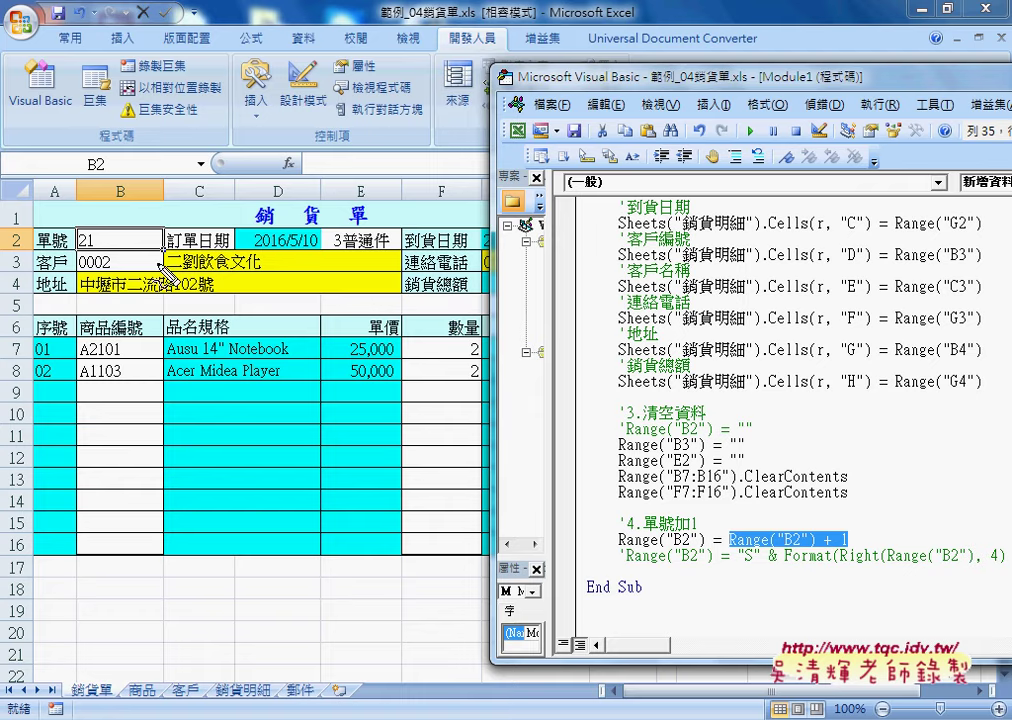
{"action": "mouse_move", "coordinate": [120, 218]}
{"action": "left_mouse_down"}
{"action": "mouse_move", "coordinate": [112, 246]}
{"action": "mouse_move", "coordinate": [533, 336]}
{"action": "mouse_move", "coordinate": [750, 492]}
{"action": "left_mouse_up"}
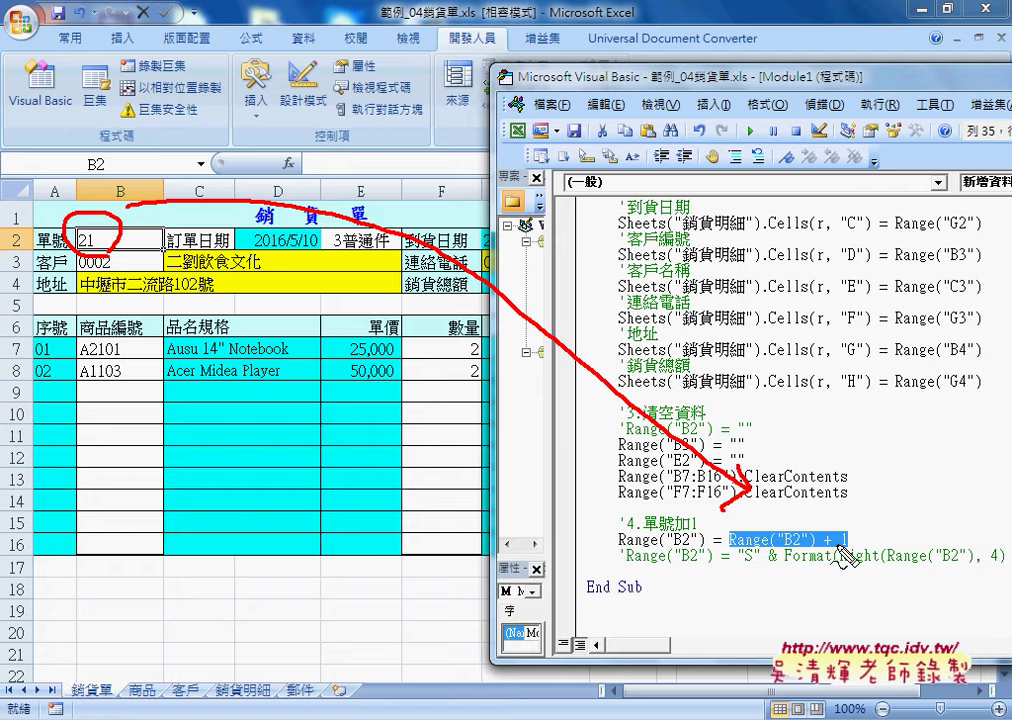
{"action": "left_click_drag", "start_coordinate": [818, 550], "coordinate": [856, 548]}
{"action": "mouse_move", "coordinate": [787, 552]}
{"action": "left_mouse_down"}
{"action": "mouse_move", "coordinate": [700, 572]}
{"action": "mouse_move", "coordinate": [674, 560]}
{"action": "left_mouse_up"}
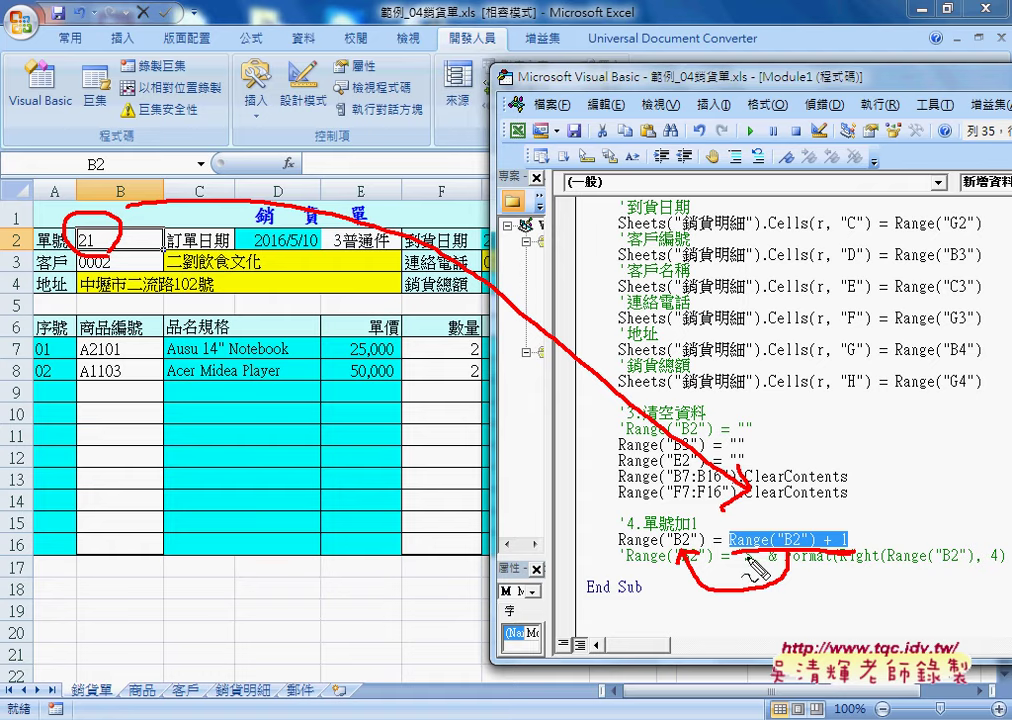
{"action": "left_click_drag", "start_coordinate": [732, 553], "coordinate": [850, 556]}
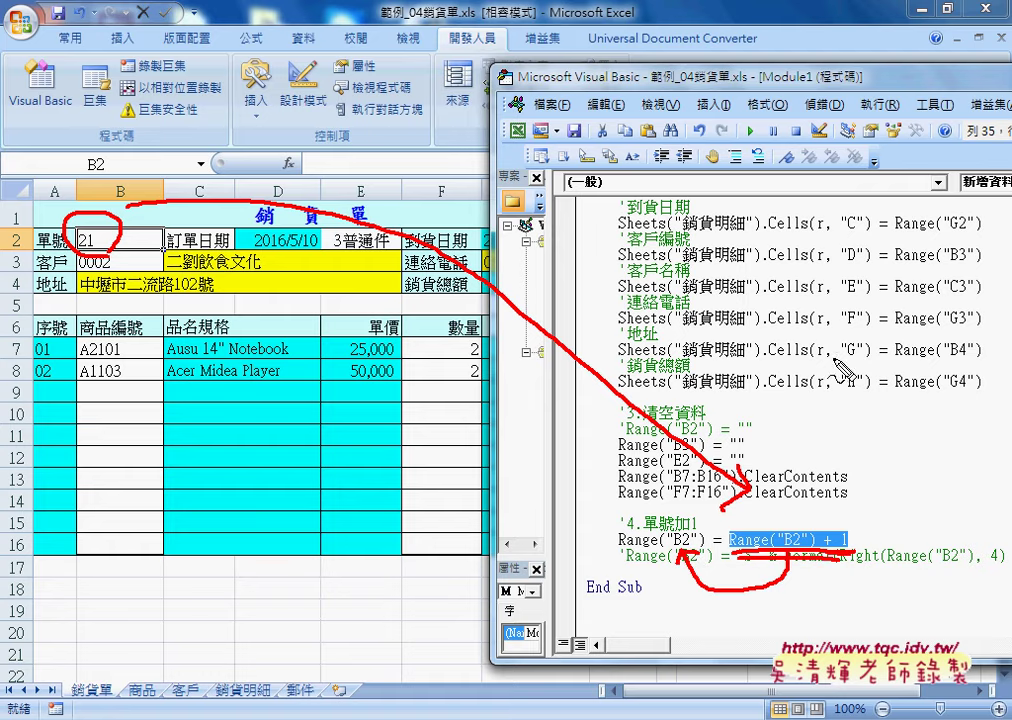
{"action": "left_click_drag", "start_coordinate": [908, 378], "coordinate": [962, 376]}
{"action": "left_click_drag", "start_coordinate": [926, 324], "coordinate": [840, 344]}
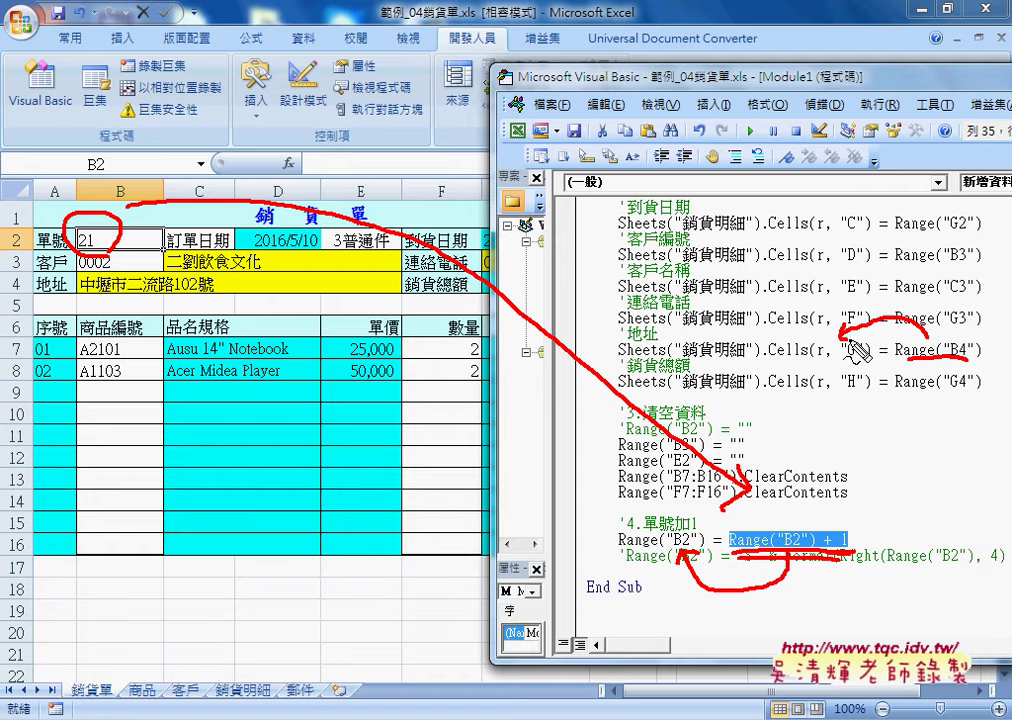
{"action": "mouse_move", "coordinate": [900, 391]}
{"action": "left_mouse_down"}
{"action": "mouse_move", "coordinate": [975, 388]}
{"action": "mouse_move", "coordinate": [818, 406]}
{"action": "left_mouse_up"}
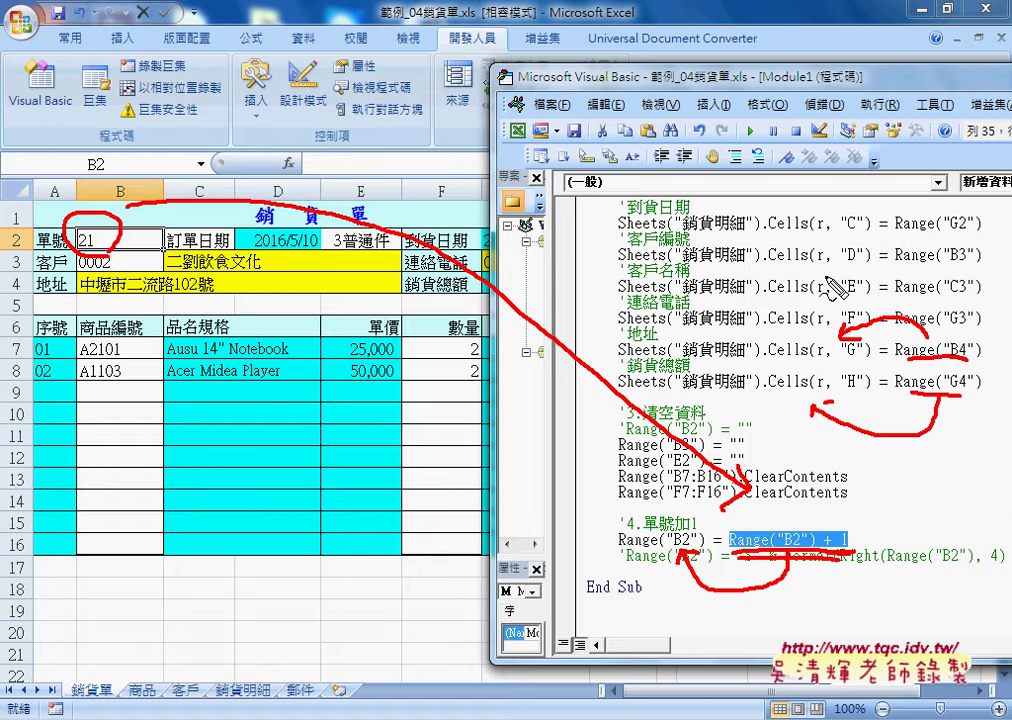
{"action": "key", "text": "Escape"}
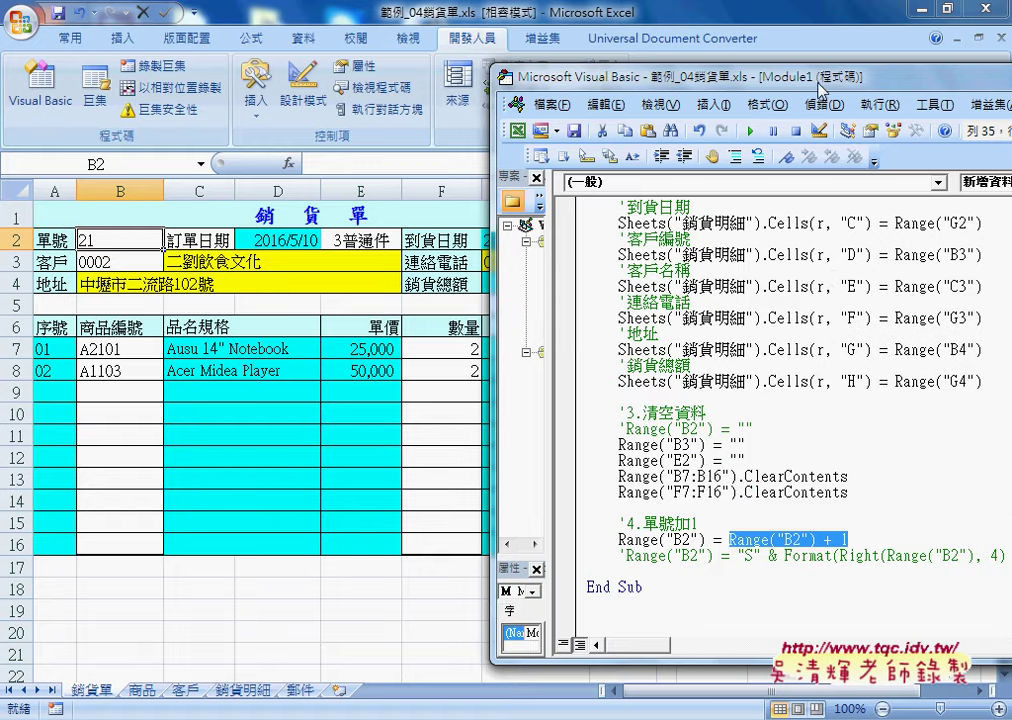
Set a breakpoint on the Range("B3") = "" line, keeping the code beside the form.
{"action": "left_click_drag", "start_coordinate": [819, 84], "coordinate": [306, 78]}
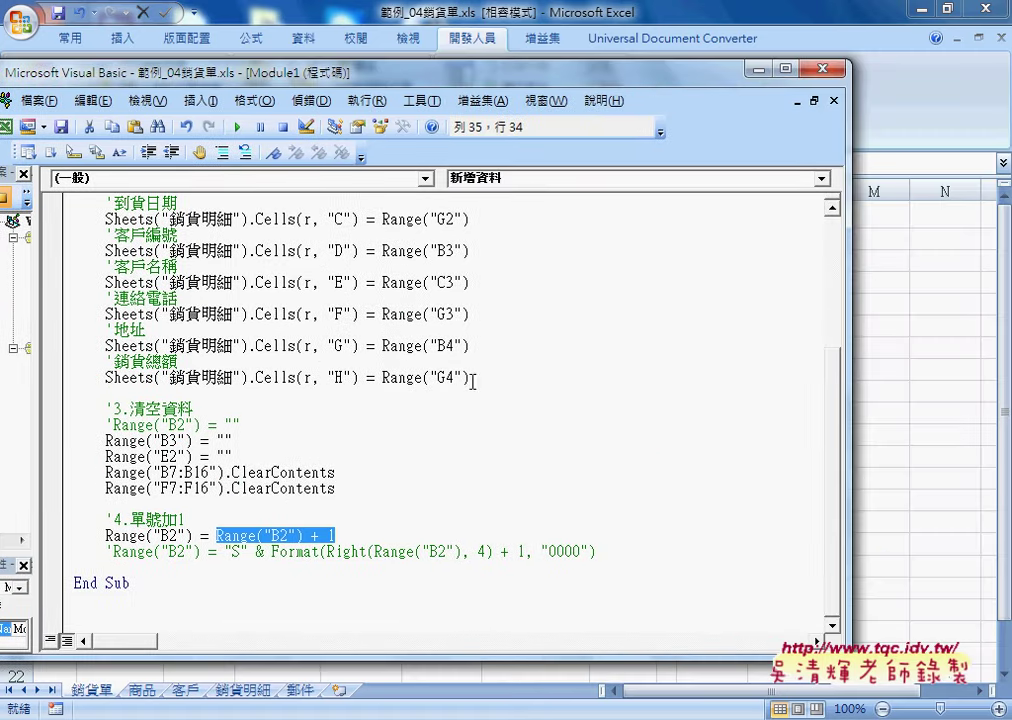
{"action": "scroll", "coordinate": [506, 408], "scroll_direction": "up", "scroll_amount": 2}
{"action": "scroll", "coordinate": [506, 408], "scroll_direction": "up", "scroll_amount": 2}
{"action": "scroll", "coordinate": [507, 407], "scroll_direction": "up", "scroll_amount": 1}
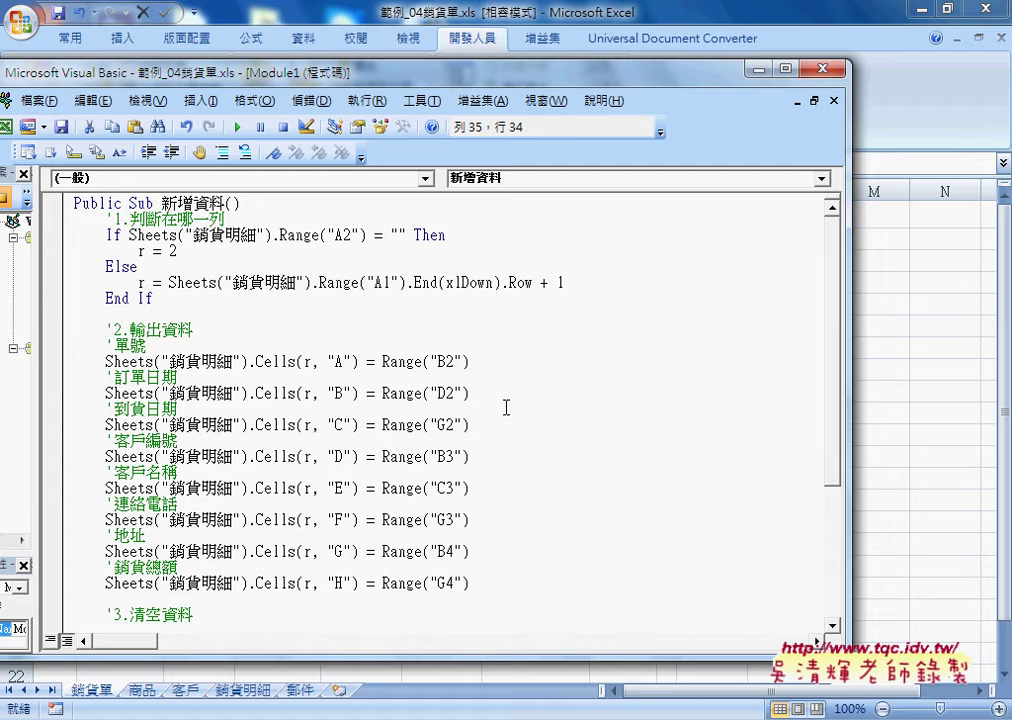
{"action": "left_click", "coordinate": [935, 374]}
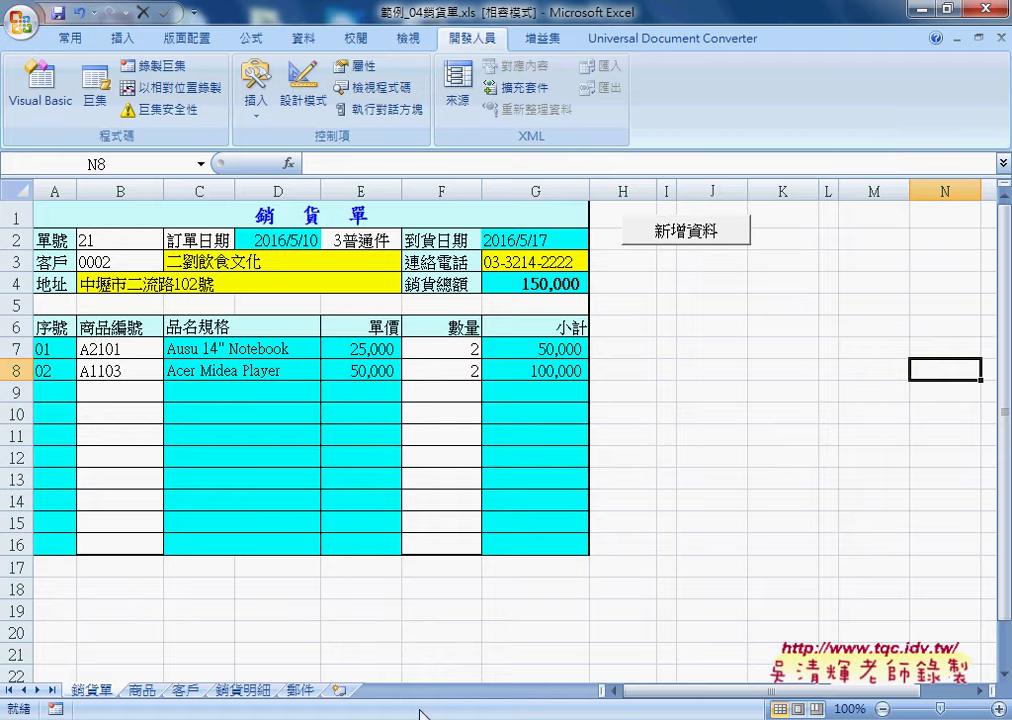
{"action": "left_click", "coordinate": [492, 630]}
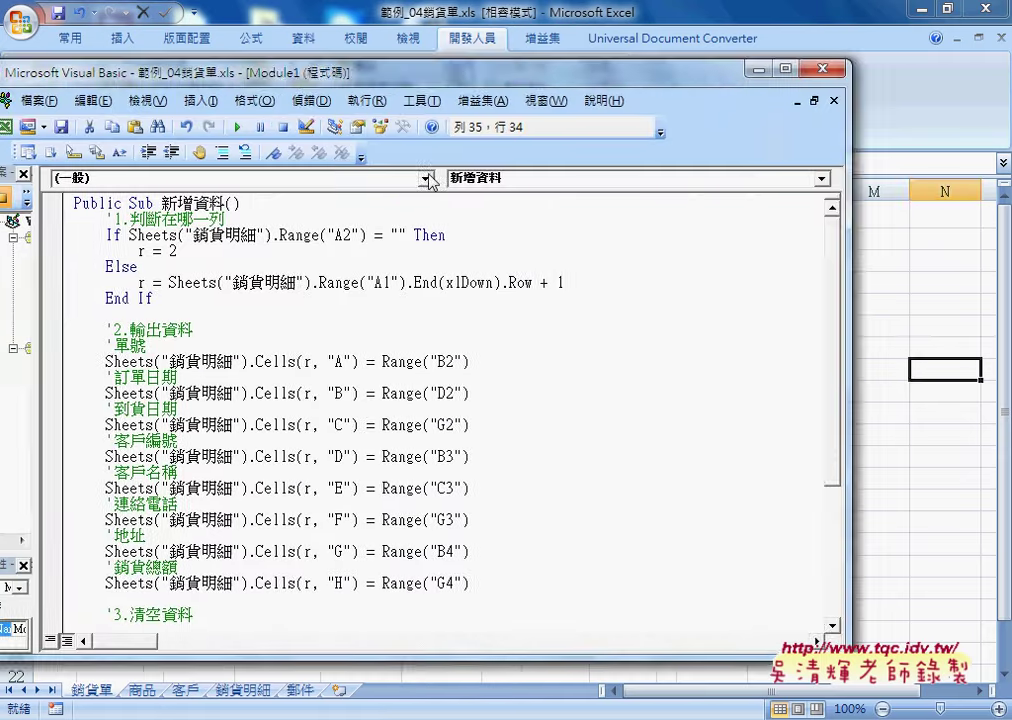
{"action": "left_click_drag", "start_coordinate": [368, 75], "coordinate": [589, 90]}
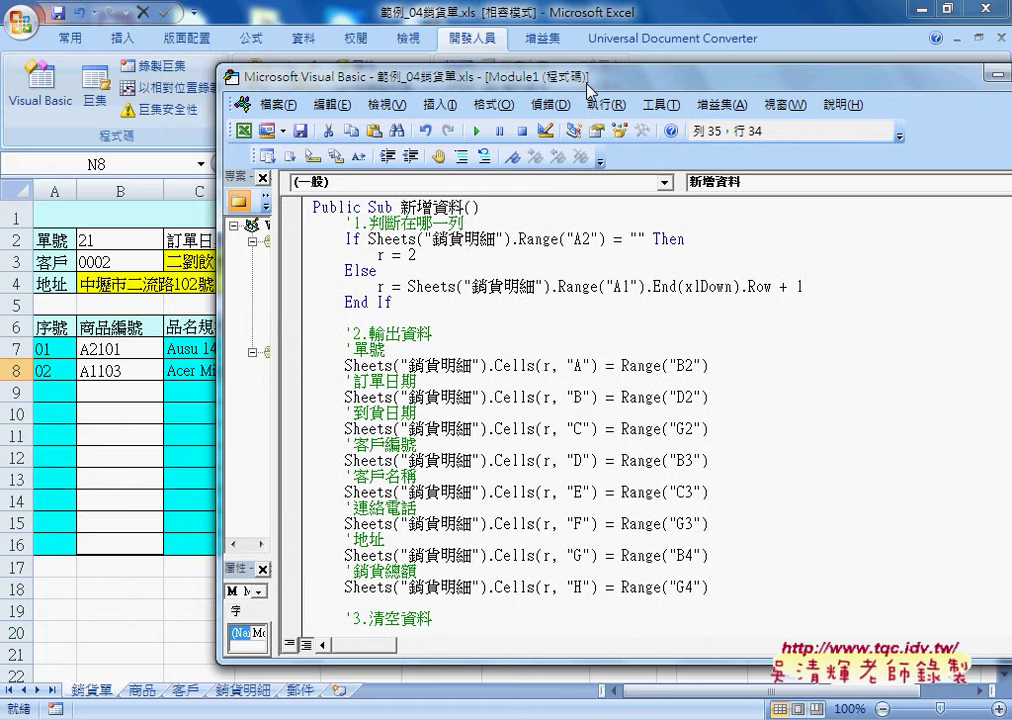
{"action": "scroll", "coordinate": [300, 467], "scroll_direction": "down", "scroll_amount": 3}
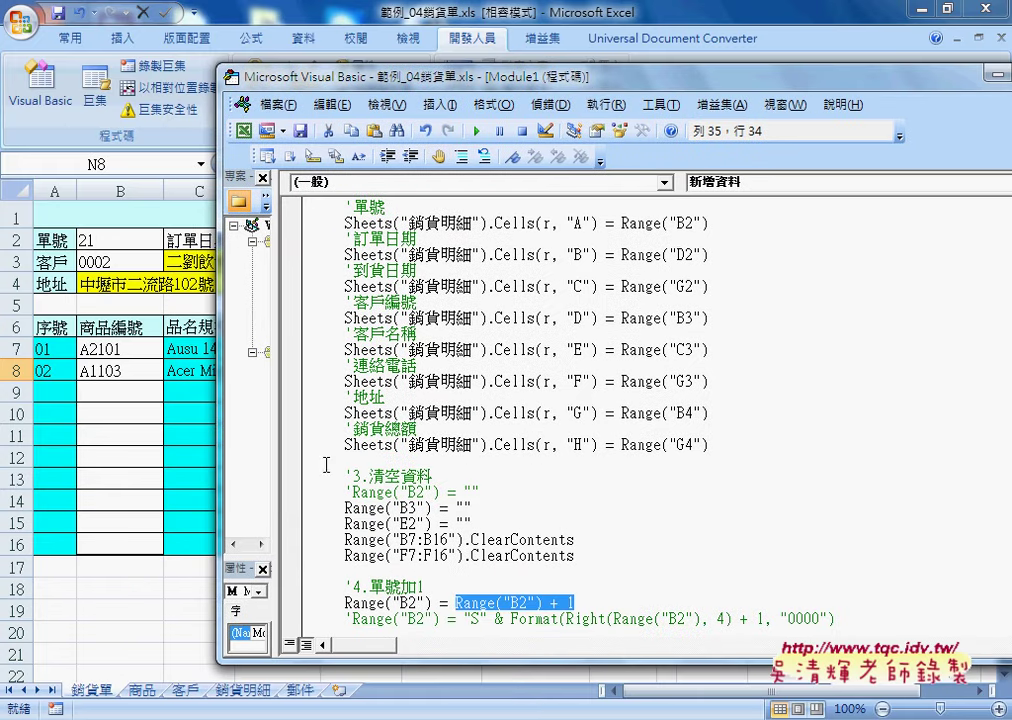
{"action": "left_click", "coordinate": [290, 508]}
{"action": "left_click_drag", "start_coordinate": [353, 70], "coordinate": [534, 67]}
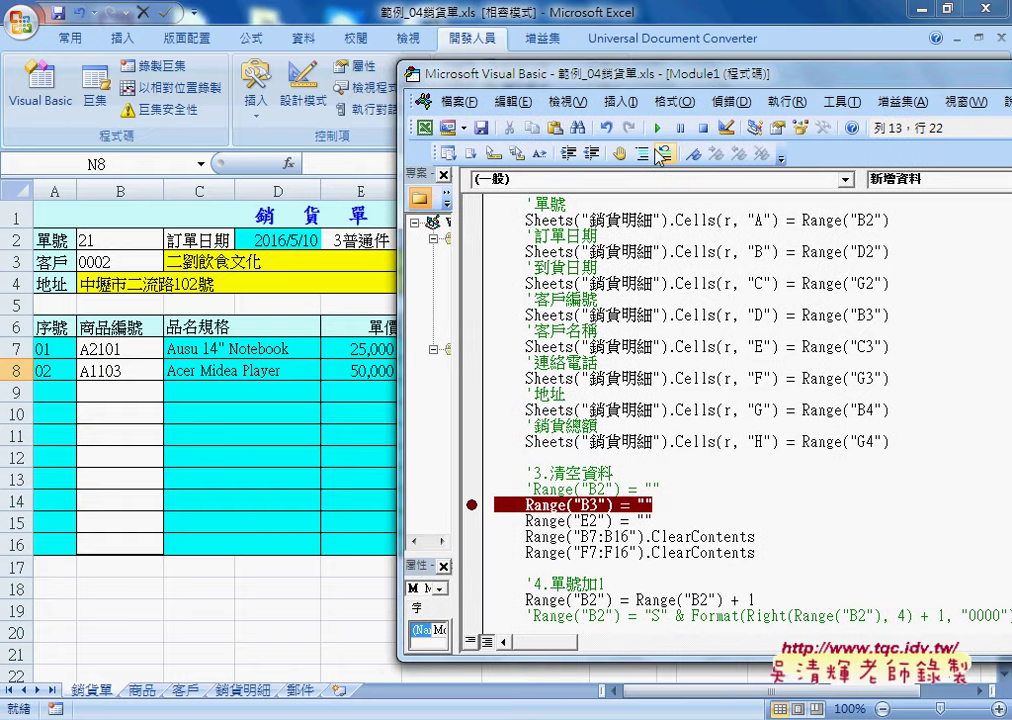
Run 新增資料 to the breakpoint and step with F8 through the clearing and increment lines.
{"action": "left_click", "coordinate": [657, 128]}
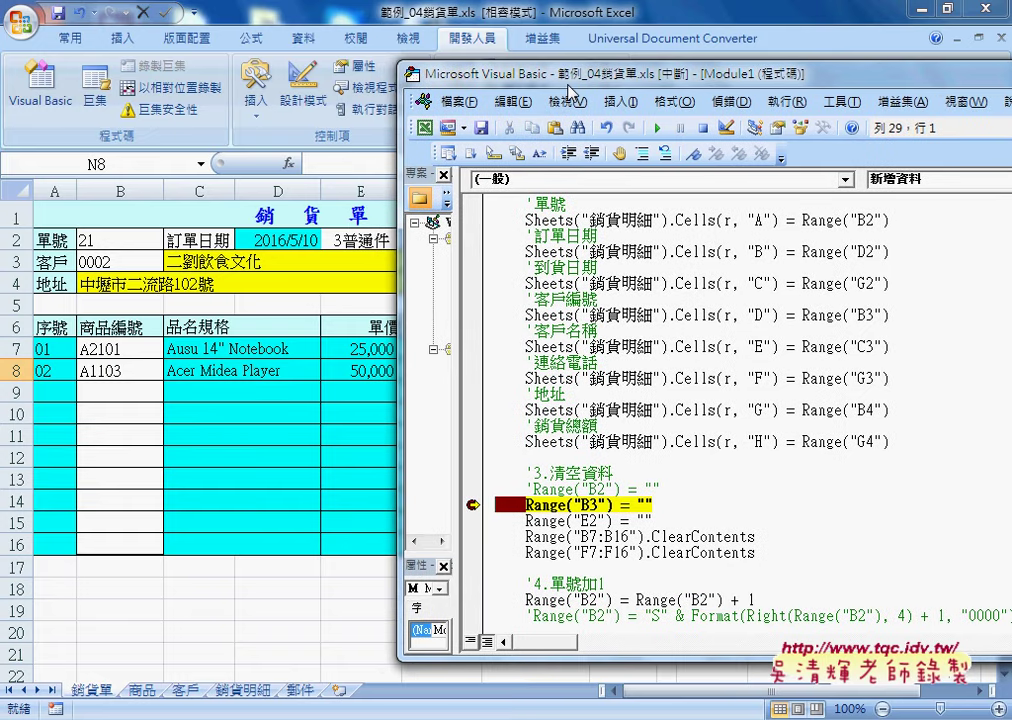
{"action": "mouse_move", "coordinate": [569, 87]}
{"action": "left_mouse_down"}
{"action": "mouse_move", "coordinate": [781, 78]}
{"action": "mouse_move", "coordinate": [763, 80]}
{"action": "left_mouse_up"}
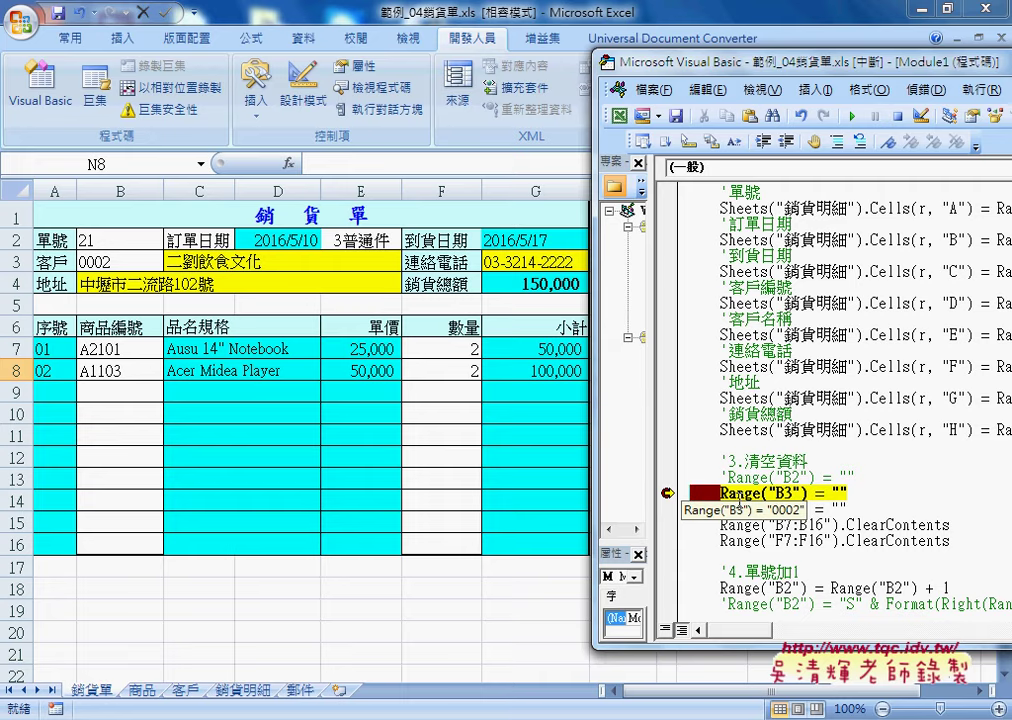
{"action": "key", "text": "F8"}
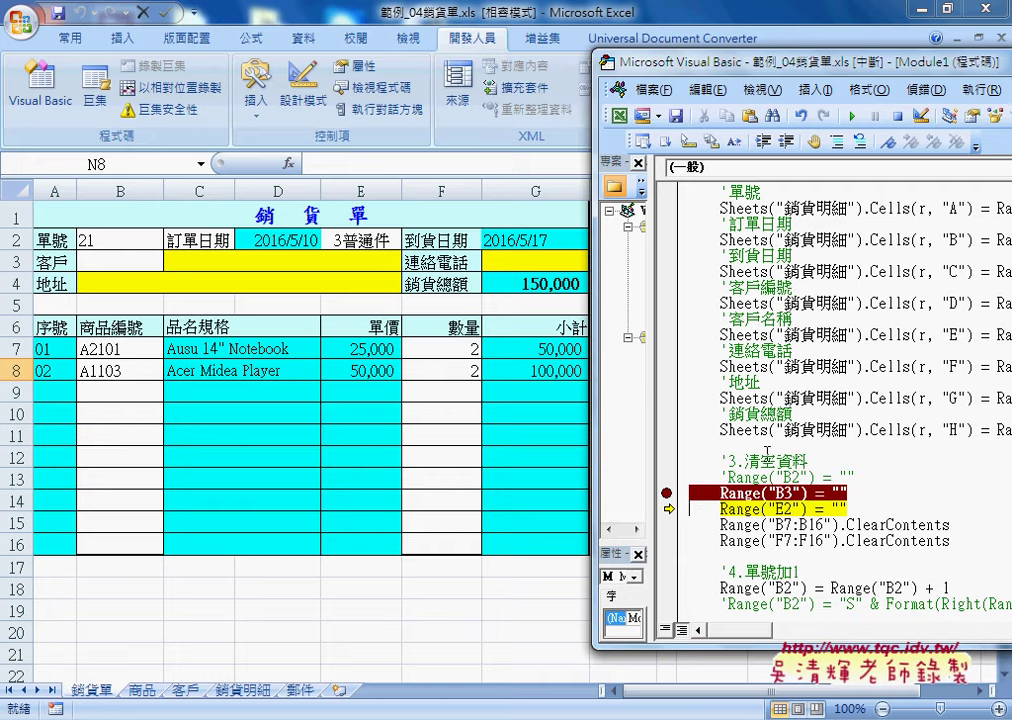
{"action": "key", "text": "F8"}
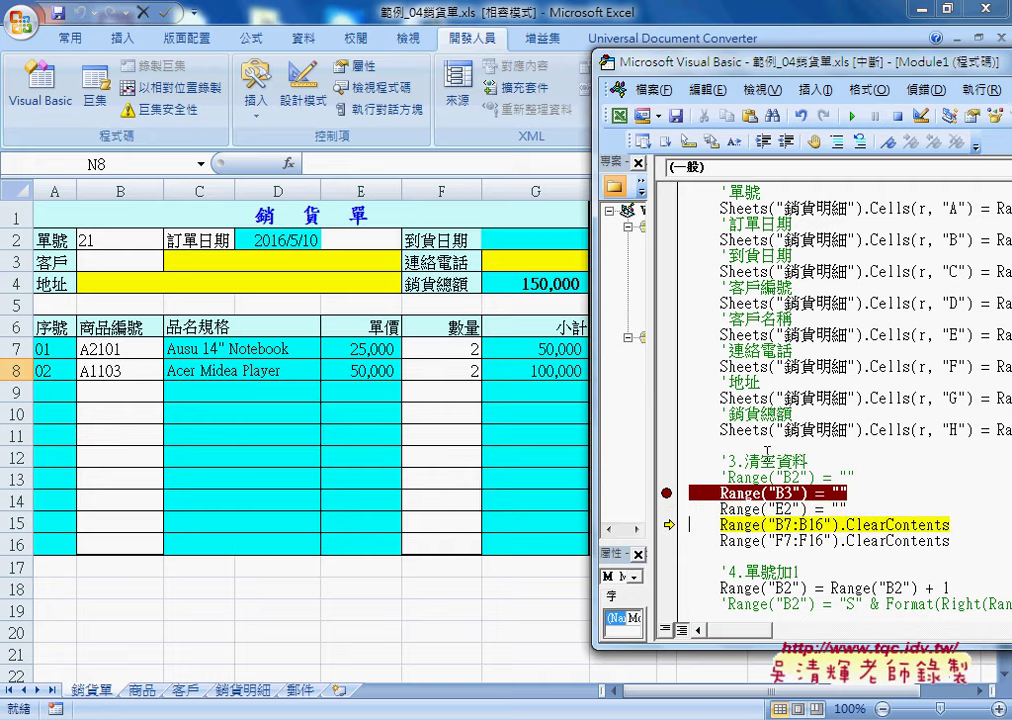
{"action": "key", "text": "F8"}
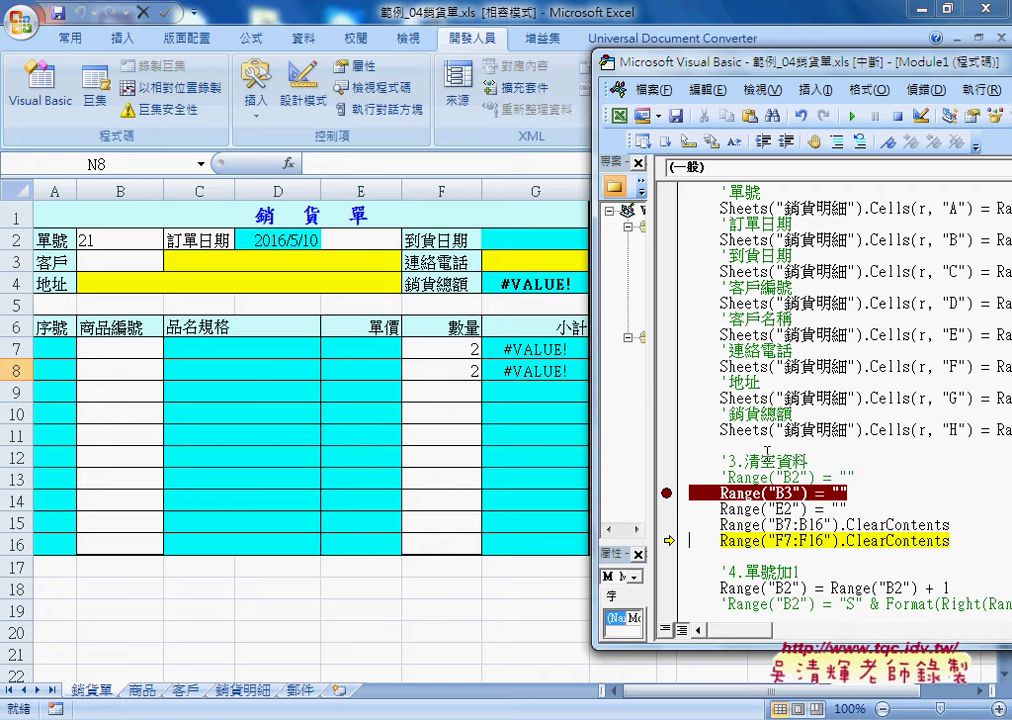
{"action": "key", "text": "F8"}
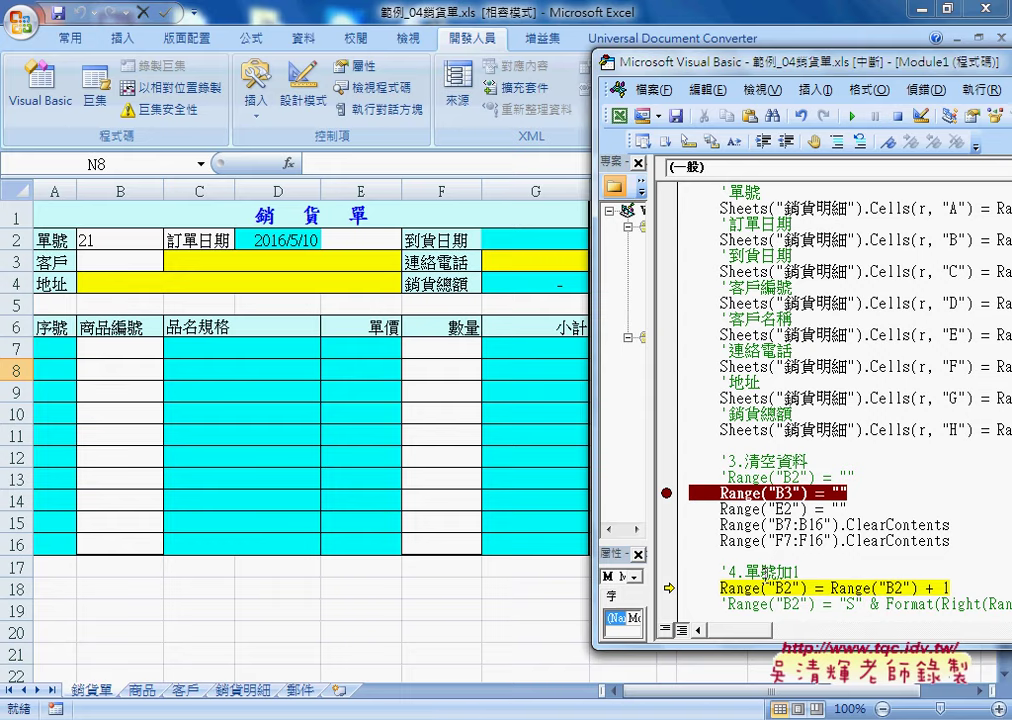
{"action": "key", "text": "F8"}
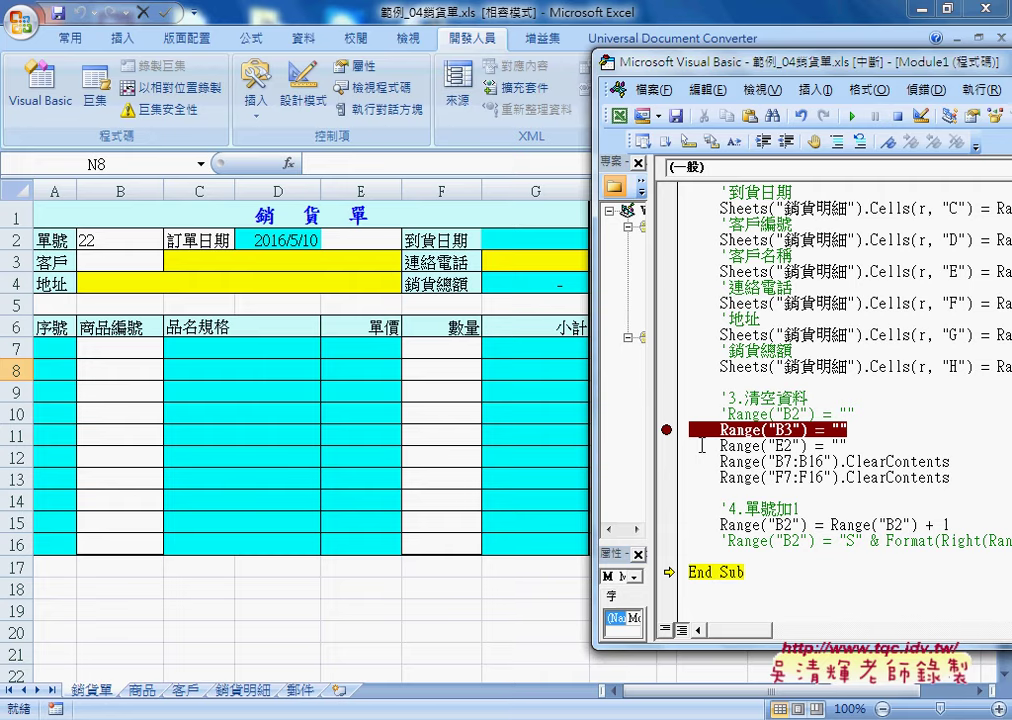
Remove the B3 breakpoint and let the macro continue to the end.
{"action": "left_click", "coordinate": [666, 430]}
{"action": "left_click", "coordinate": [853, 116]}
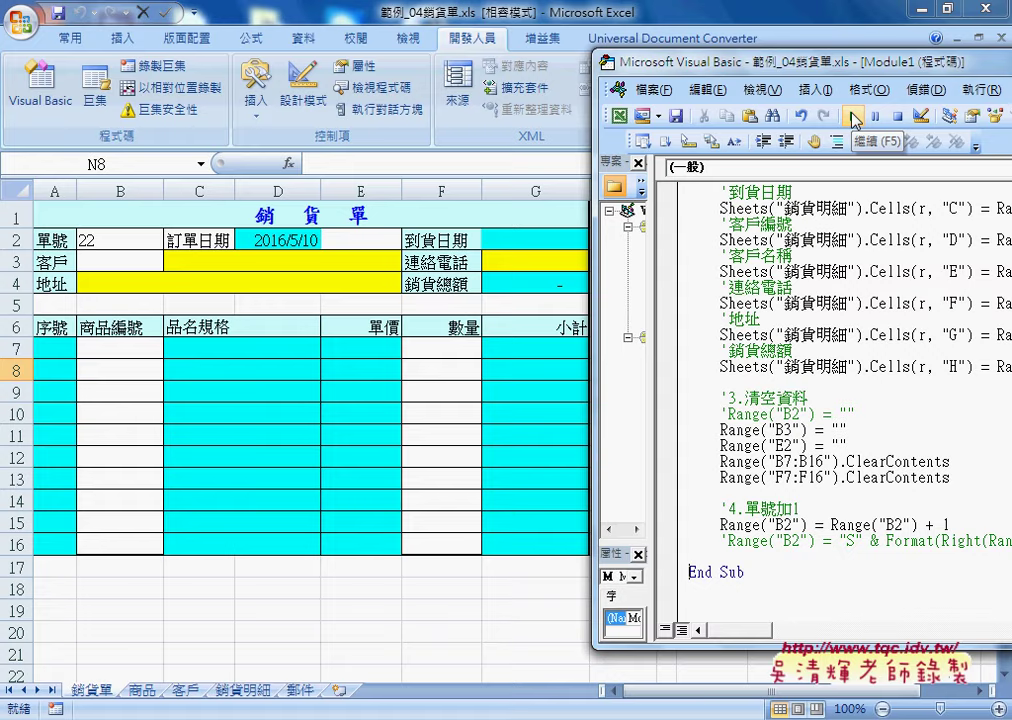
{"action": "left_click", "coordinate": [854, 118]}
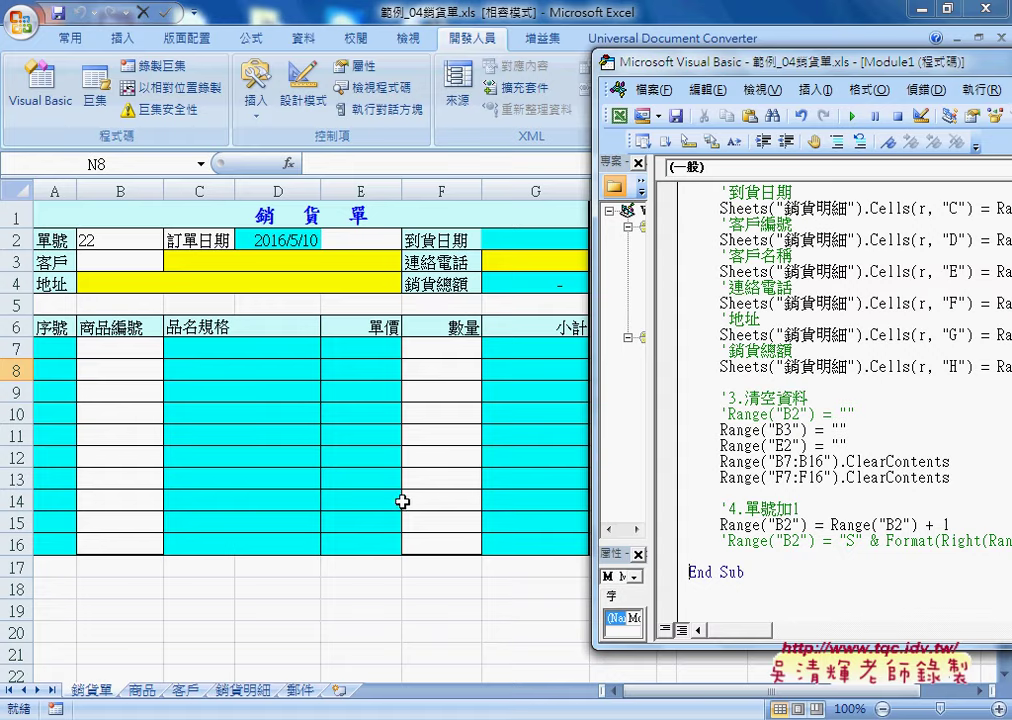
Check the logged row in 銷貨明細, then clear order number B2 on 銷貨單.
{"action": "left_click", "coordinate": [250, 690]}
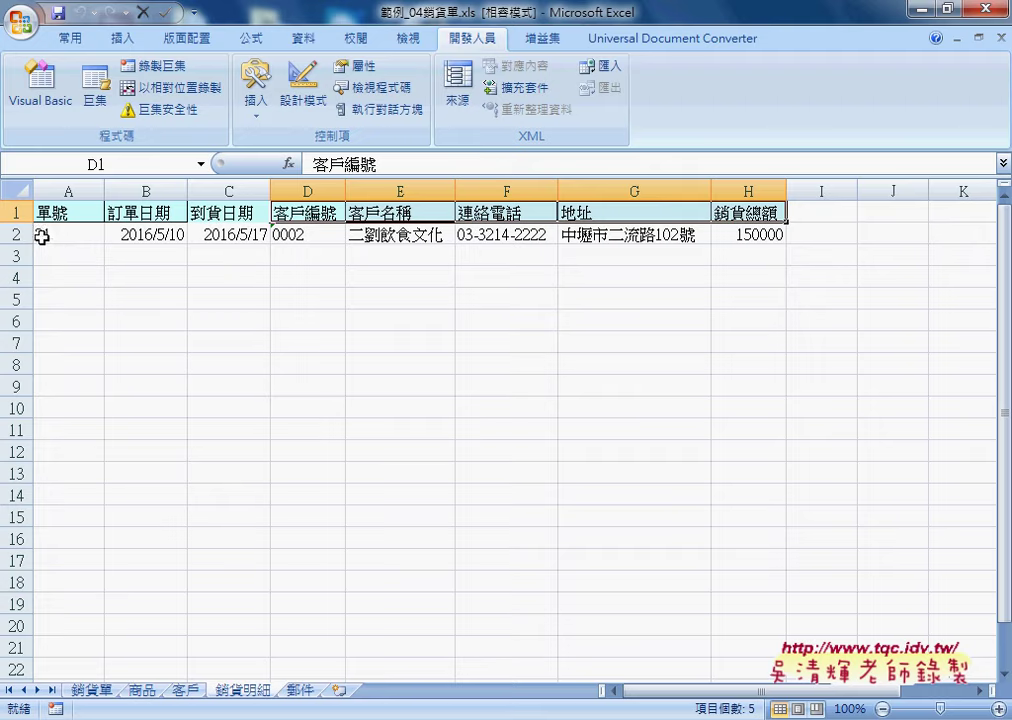
{"action": "left_click", "coordinate": [92, 690]}
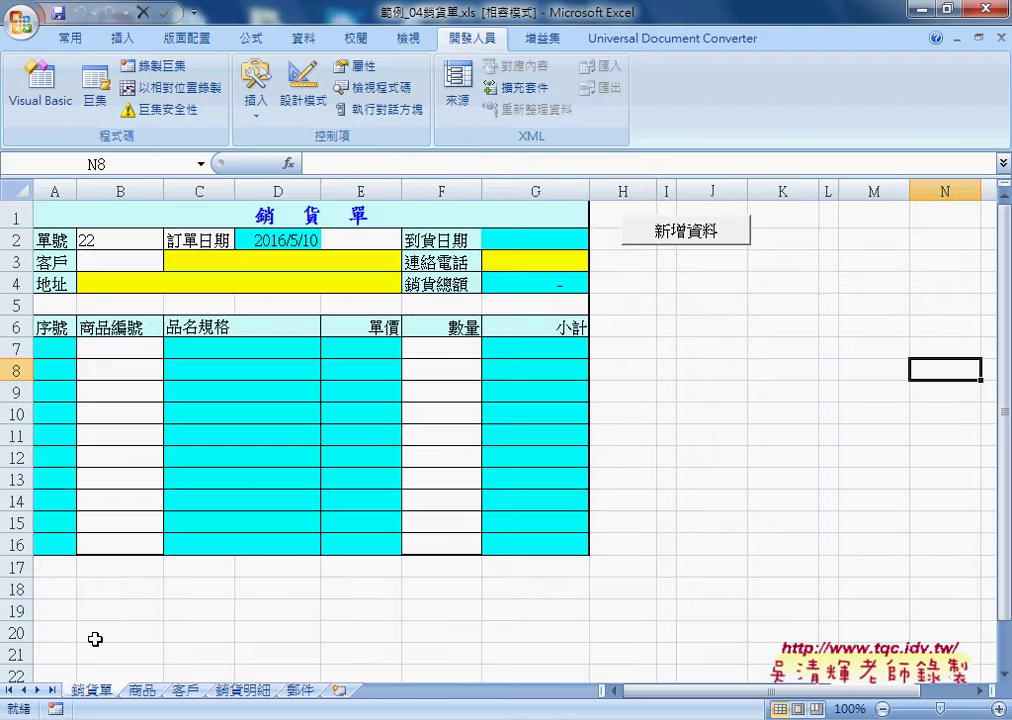
{"action": "left_click", "coordinate": [90, 238]}
{"action": "key", "text": "BackSpace"}
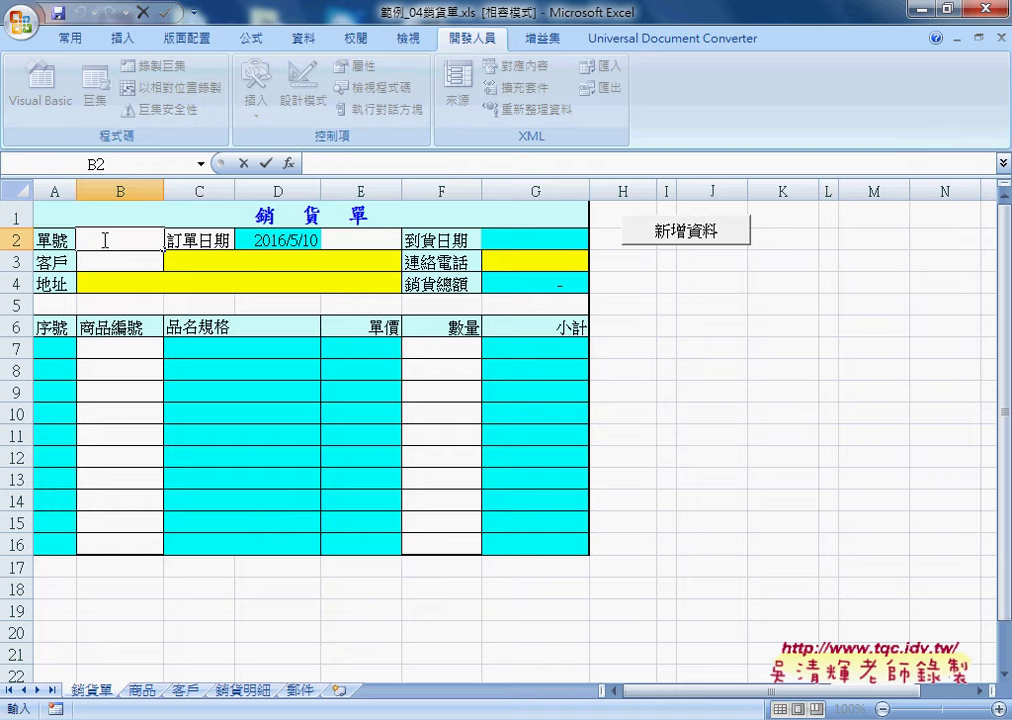
Enter order number S0001, delivery type 3普通件 and customer 0002.
{"action": "type", "text": "S"}
{"action": "type", "text": "00"}
{"action": "type", "text": "01"}
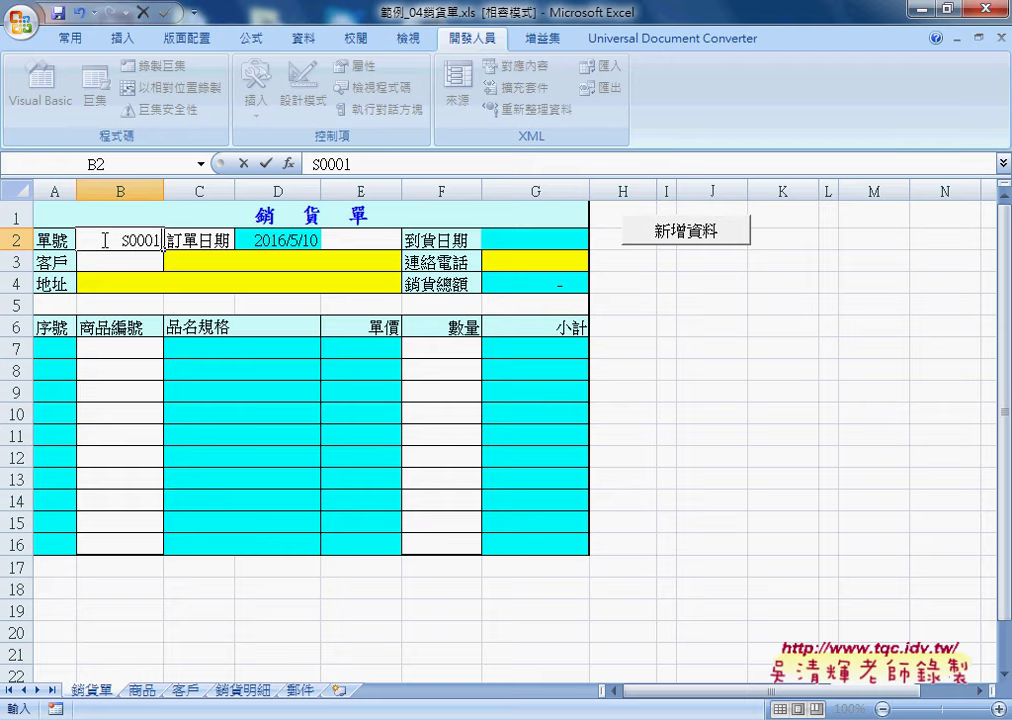
{"action": "left_click", "coordinate": [167, 341]}
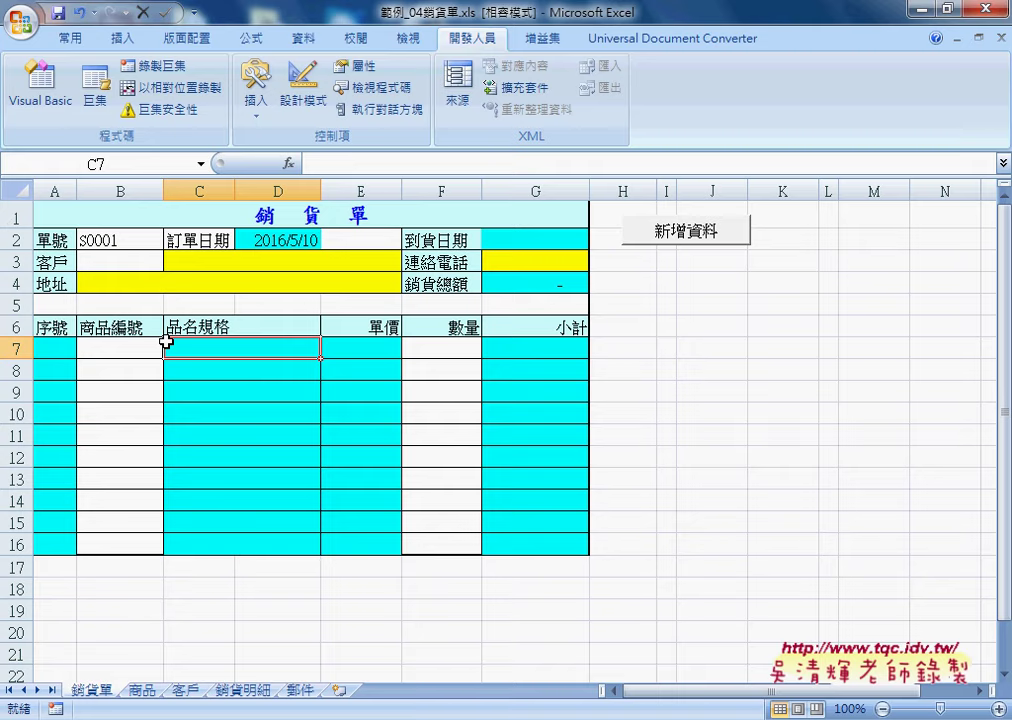
{"action": "left_click", "coordinate": [350, 240]}
{"action": "left_click", "coordinate": [411, 240]}
{"action": "key", "text": "Return"}
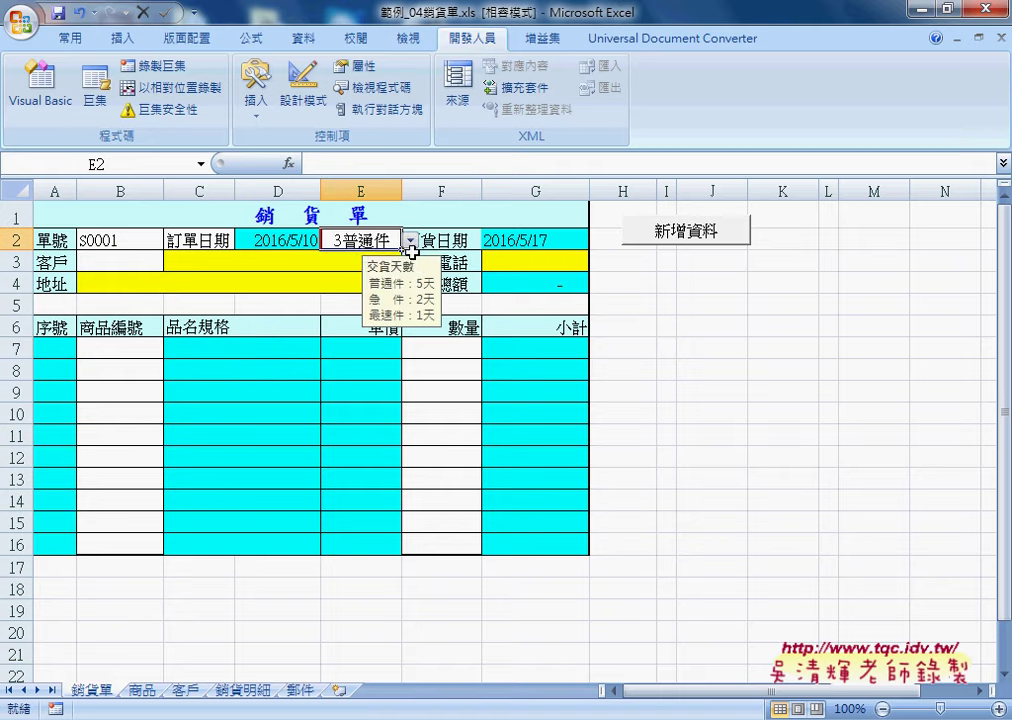
{"action": "left_click", "coordinate": [110, 261]}
{"action": "left_click", "coordinate": [172, 261]}
{"action": "left_click", "coordinate": [150, 287]}
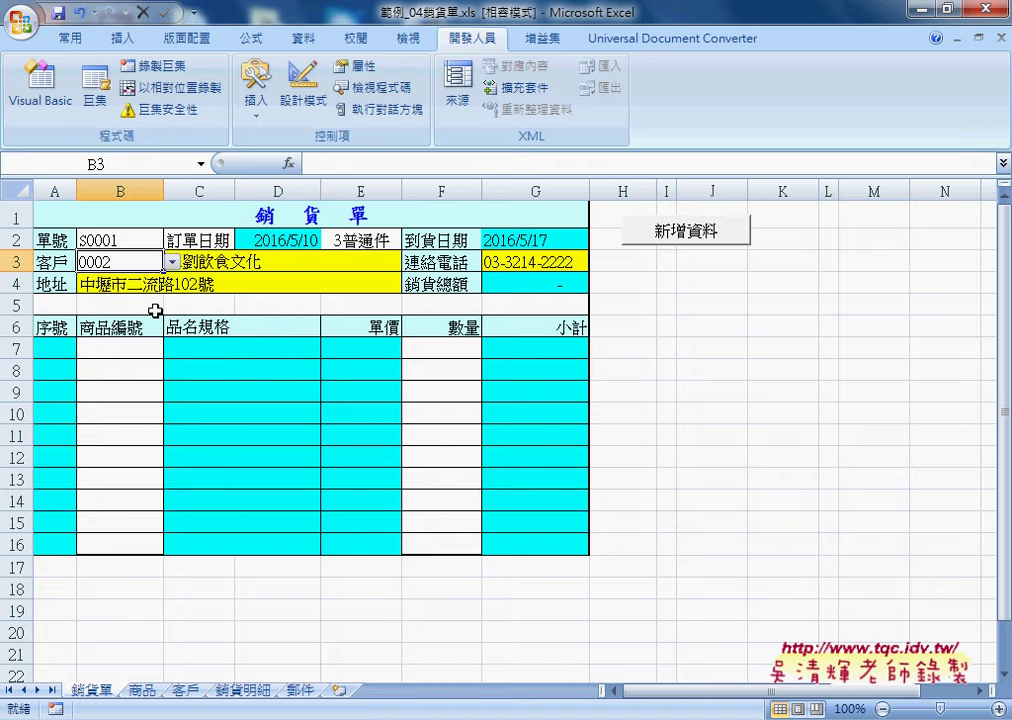
Choose product A1103 for both B7 and B8.
{"action": "left_click", "coordinate": [150, 348]}
{"action": "left_click", "coordinate": [172, 348]}
{"action": "left_click", "coordinate": [153, 381]}
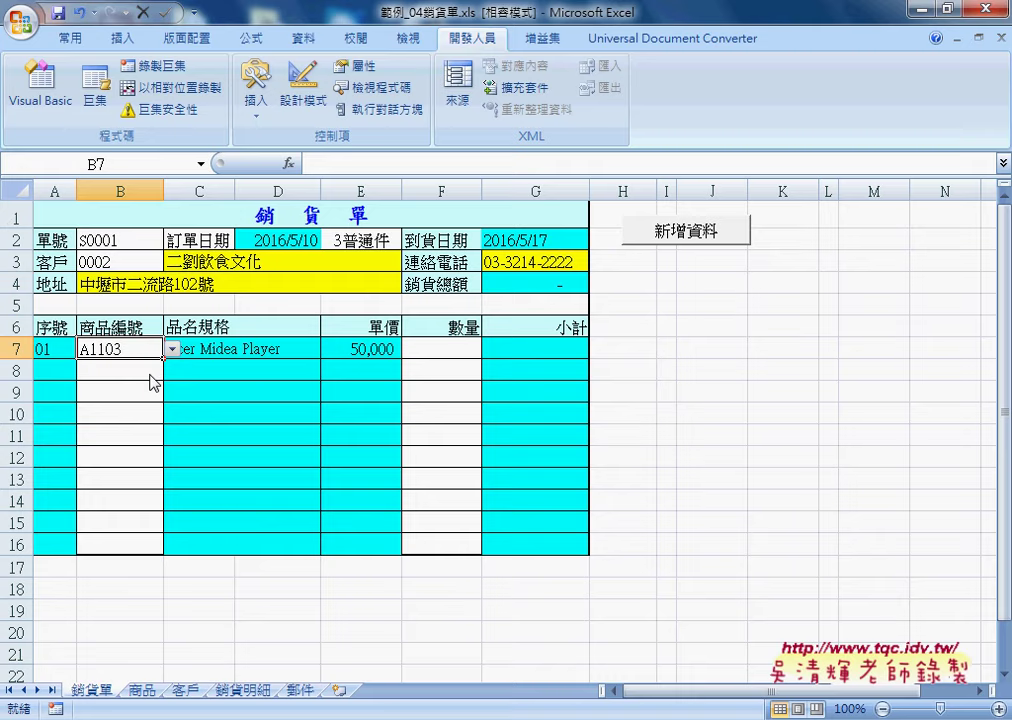
{"action": "left_click", "coordinate": [125, 370]}
{"action": "left_click", "coordinate": [172, 370]}
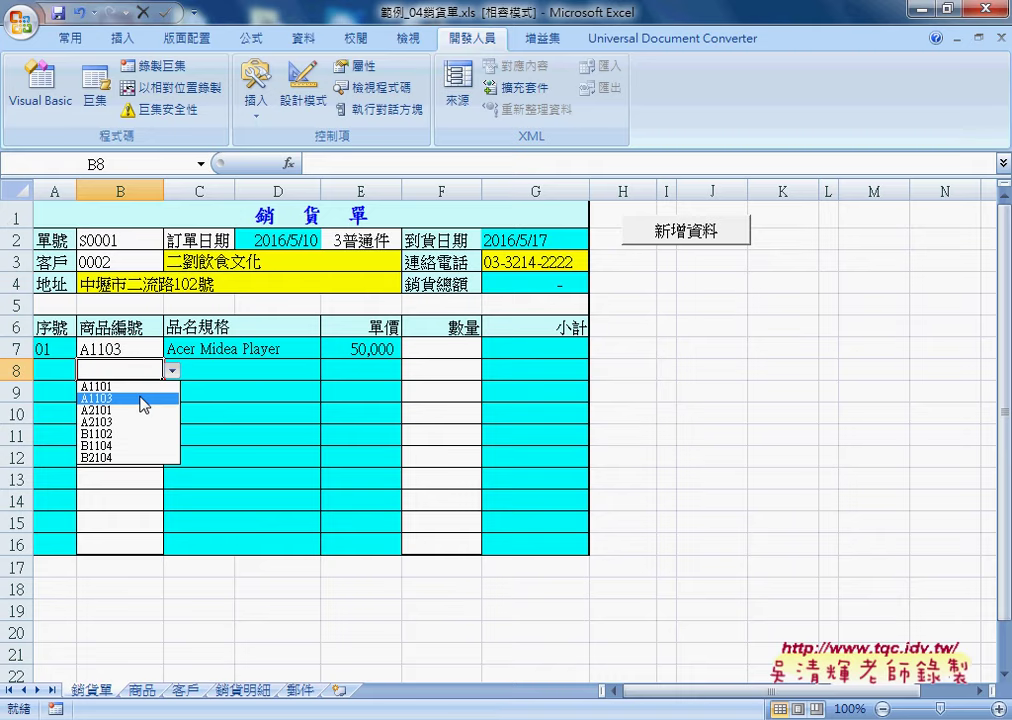
{"action": "left_click", "coordinate": [145, 405]}
Set quantity 3 in F7 and F8.
{"action": "left_click", "coordinate": [445, 345]}
{"action": "left_click", "coordinate": [490, 348]}
{"action": "left_click", "coordinate": [459, 385]}
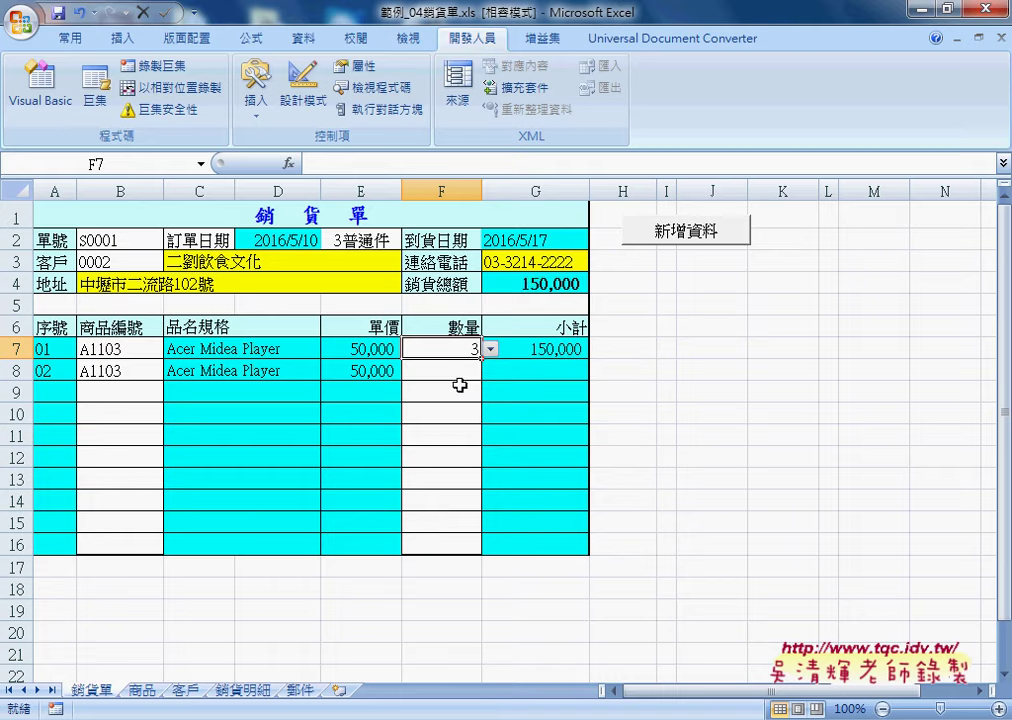
{"action": "left_click", "coordinate": [459, 372]}
{"action": "left_click", "coordinate": [490, 371]}
{"action": "left_click", "coordinate": [468, 405]}
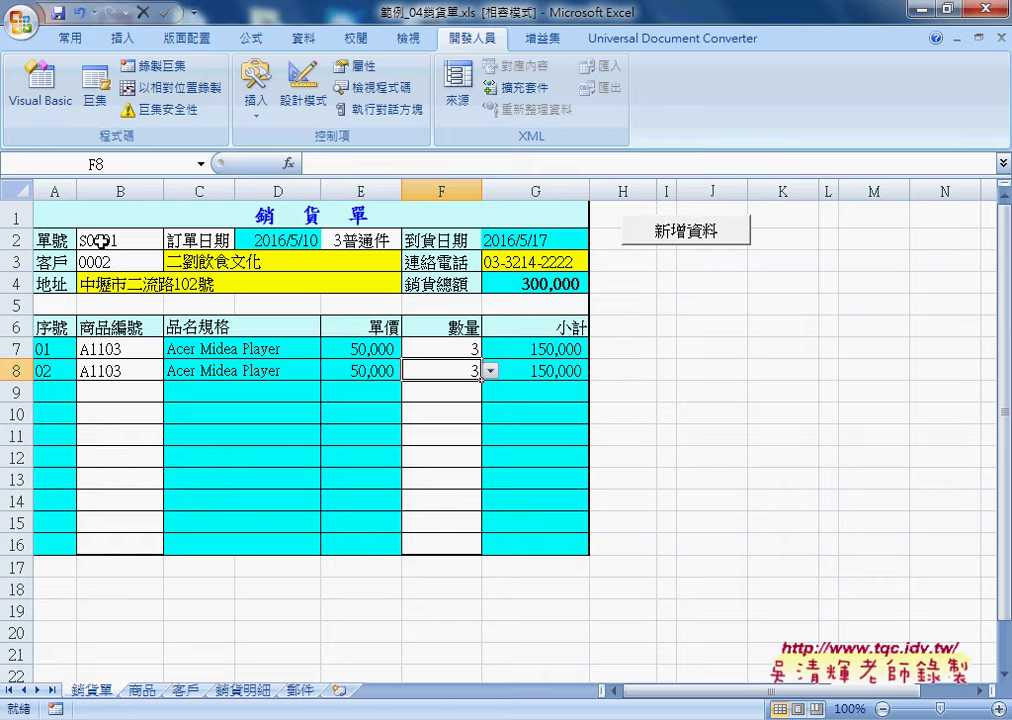
Run the 新增資料 macro, debug the type-mismatch error, and examine the Range("B2") + 1 expression.
{"action": "left_click", "coordinate": [679, 235]}
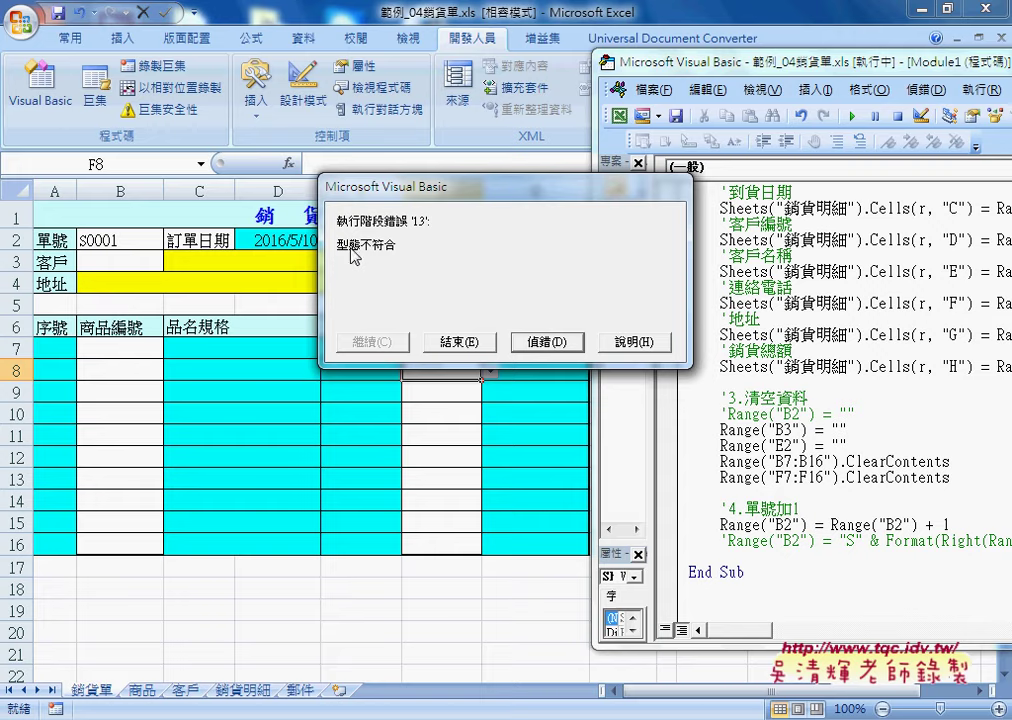
{"action": "left_click", "coordinate": [557, 343]}
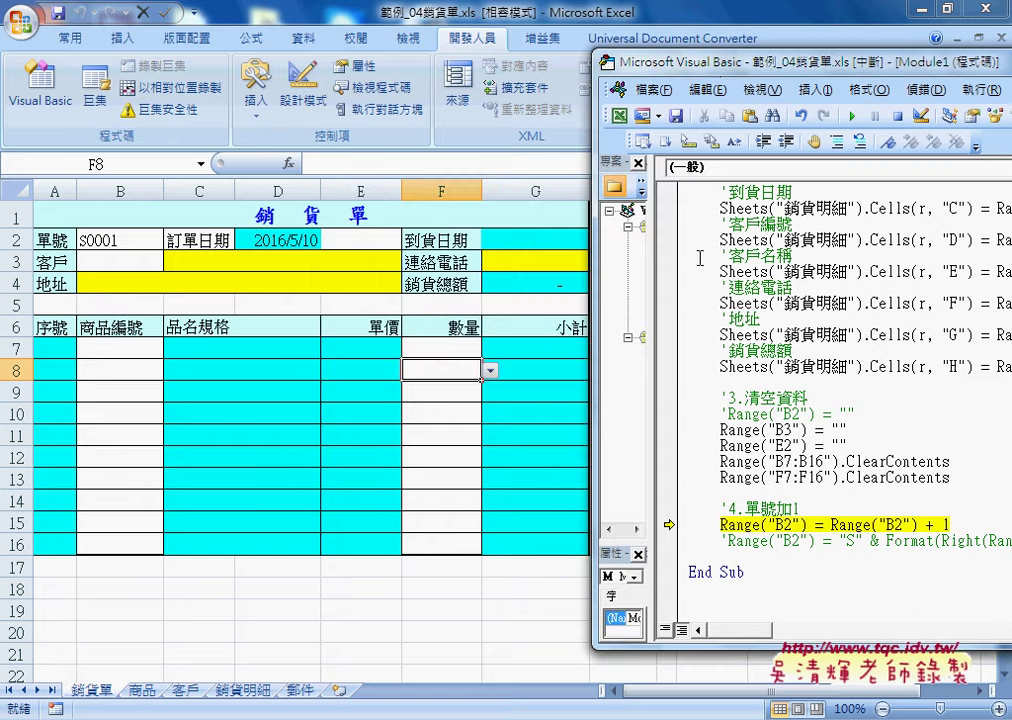
{"action": "left_click_drag", "start_coordinate": [705, 73], "coordinate": [355, 47]}
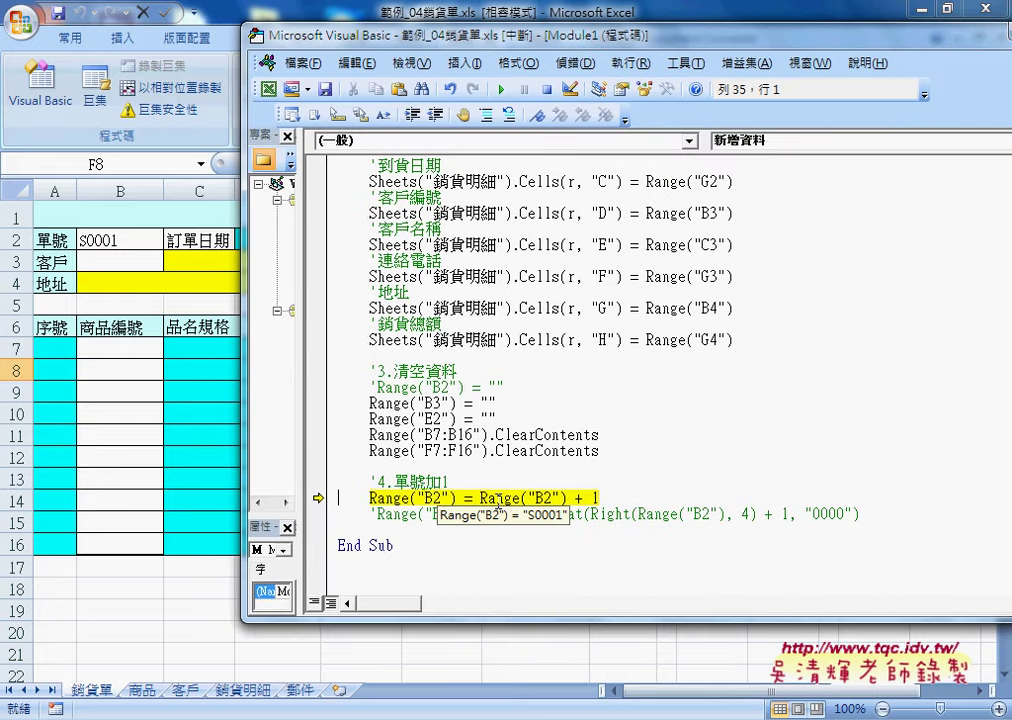
{"action": "double_click", "coordinate": [594, 498]}
{"action": "left_click_drag", "start_coordinate": [481, 498], "coordinate": [570, 498]}
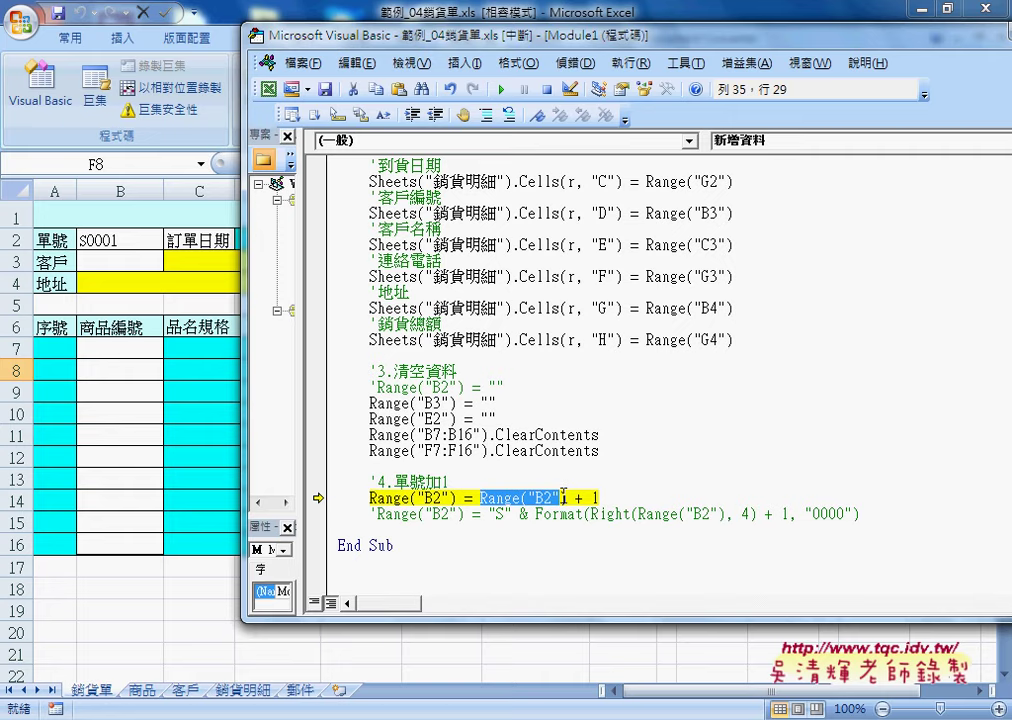
{"action": "double_click", "coordinate": [594, 498]}
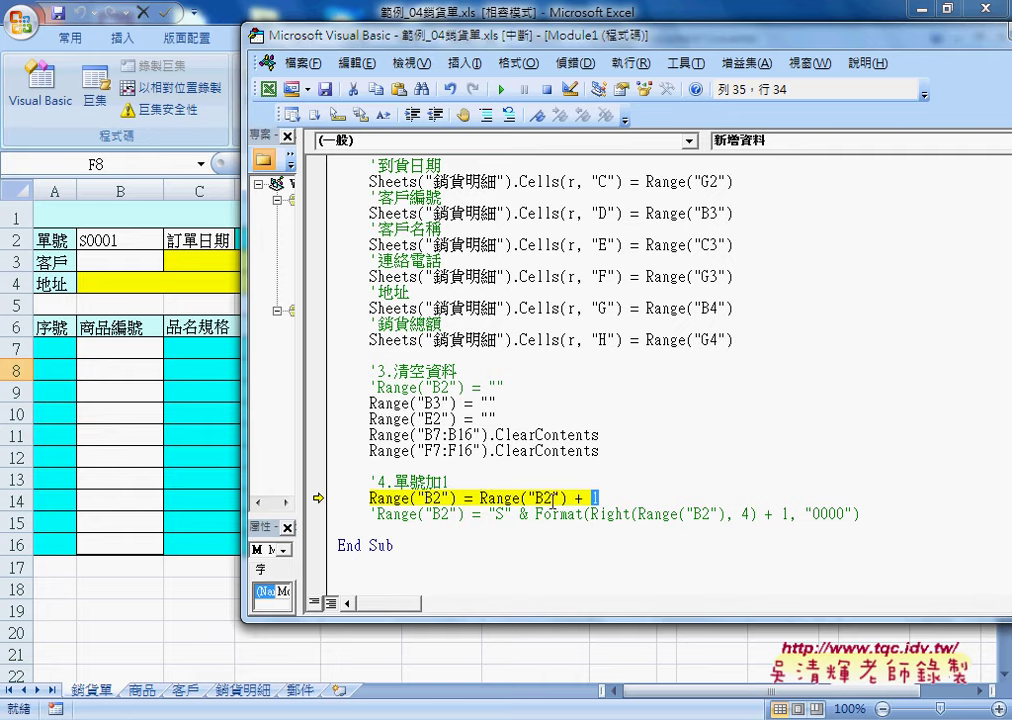
{"action": "left_click_drag", "start_coordinate": [481, 497], "coordinate": [558, 497]}
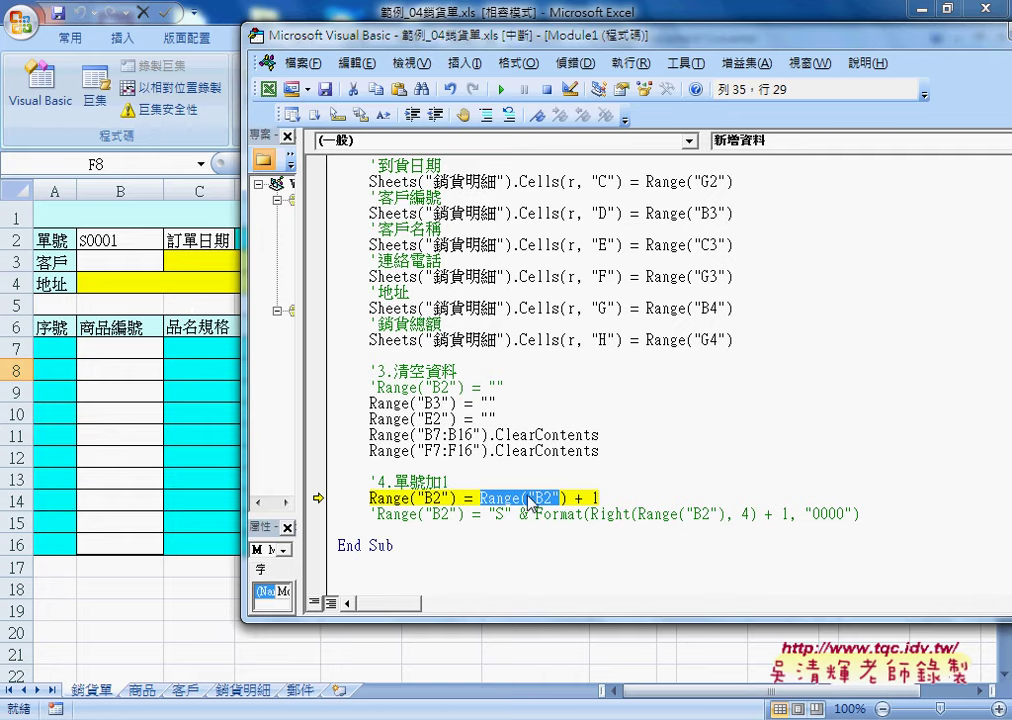
{"action": "left_click", "coordinate": [484, 497]}
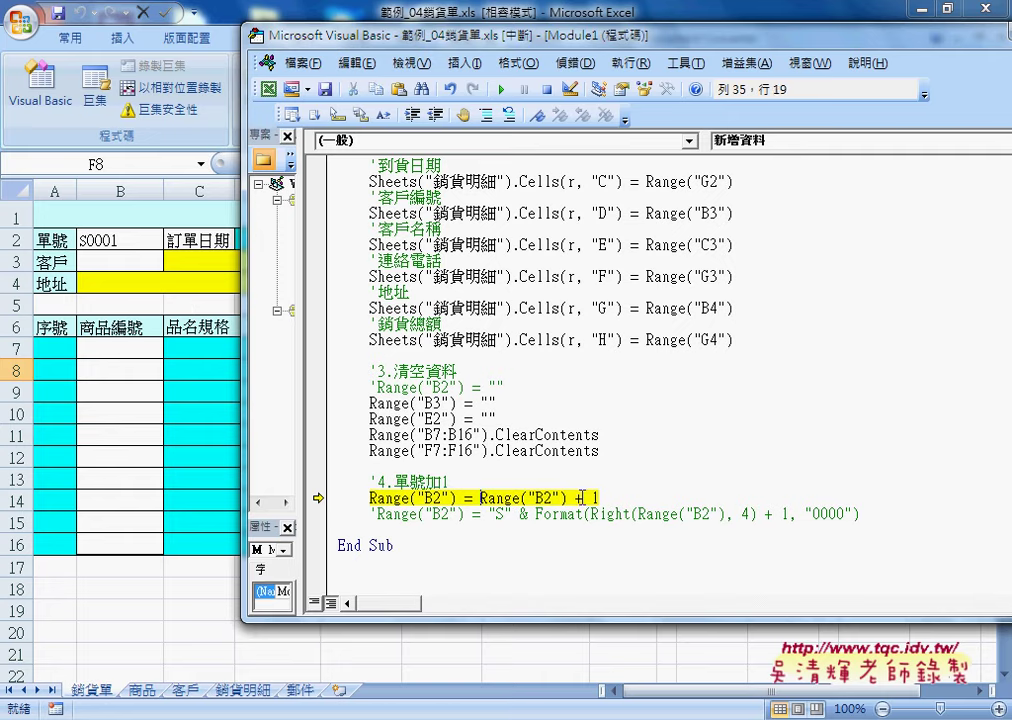
{"action": "left_click_drag", "start_coordinate": [600, 497], "coordinate": [477, 497]}
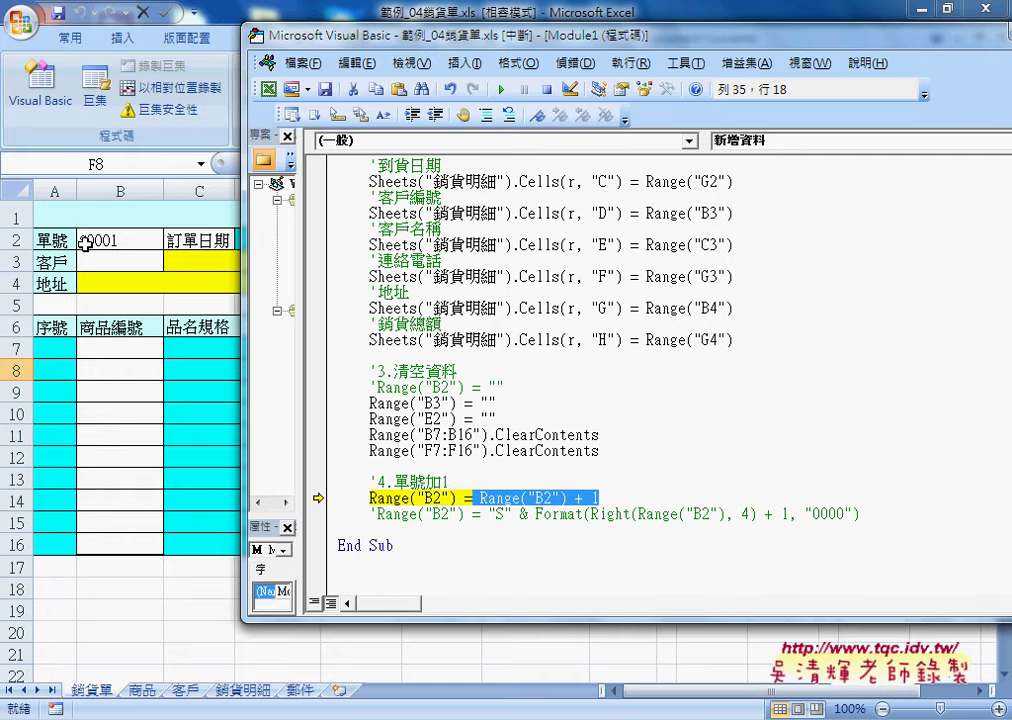
Wrap the right-hand Range("B2") in Right(..., 4) on the order-number line.
{"action": "left_click", "coordinate": [476, 498]}
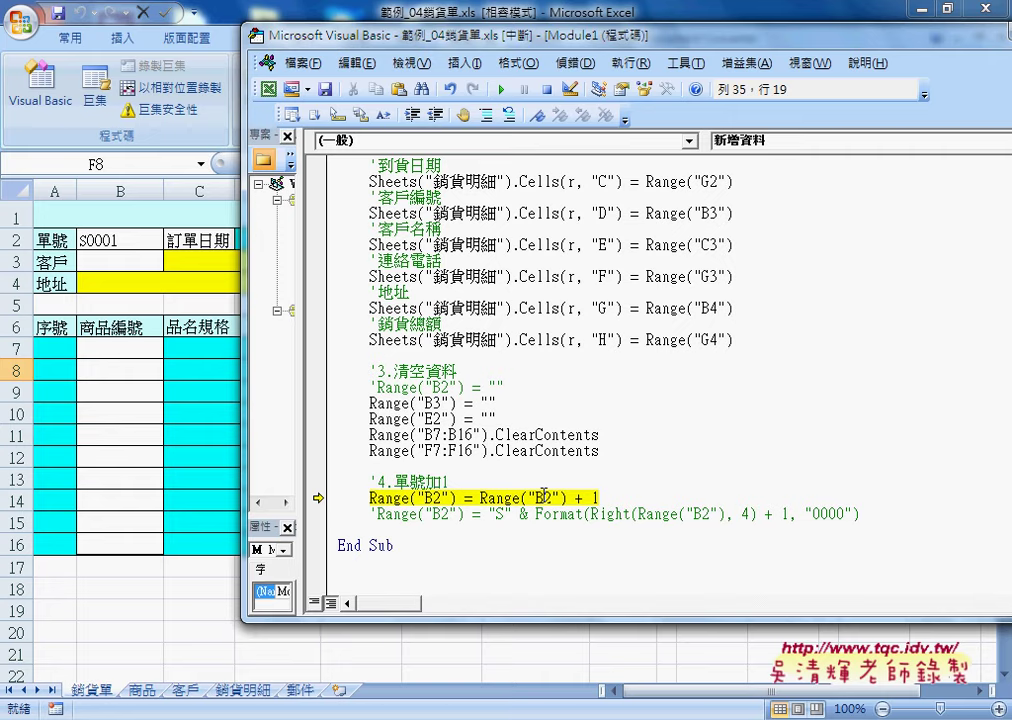
{"action": "type", "text": "ri"}
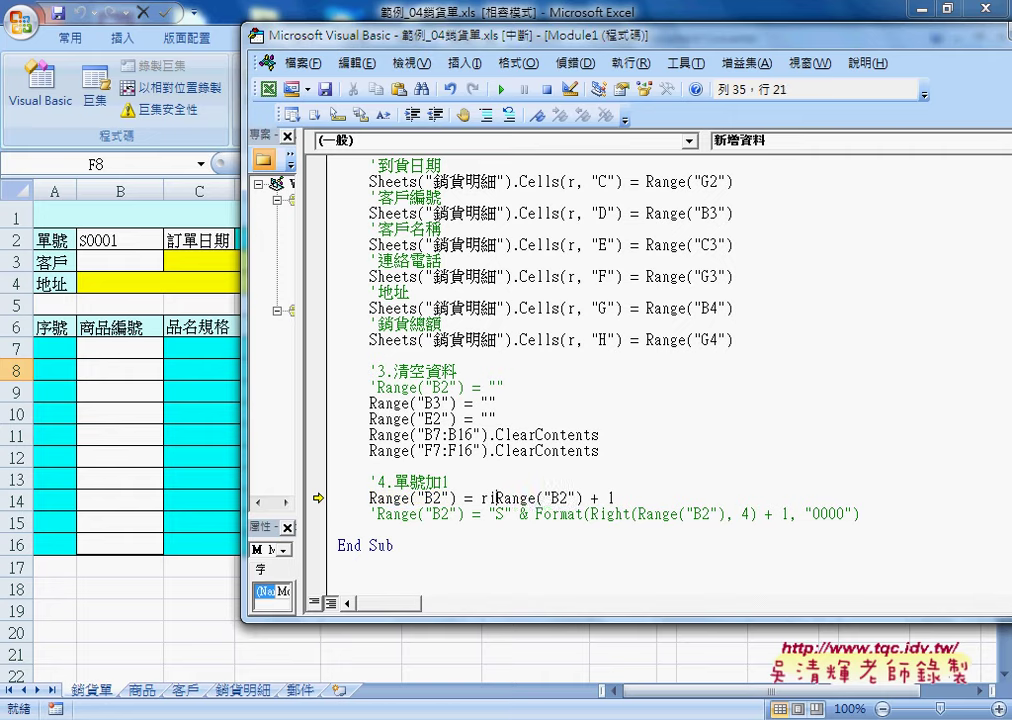
{"action": "type", "text": "ght("}
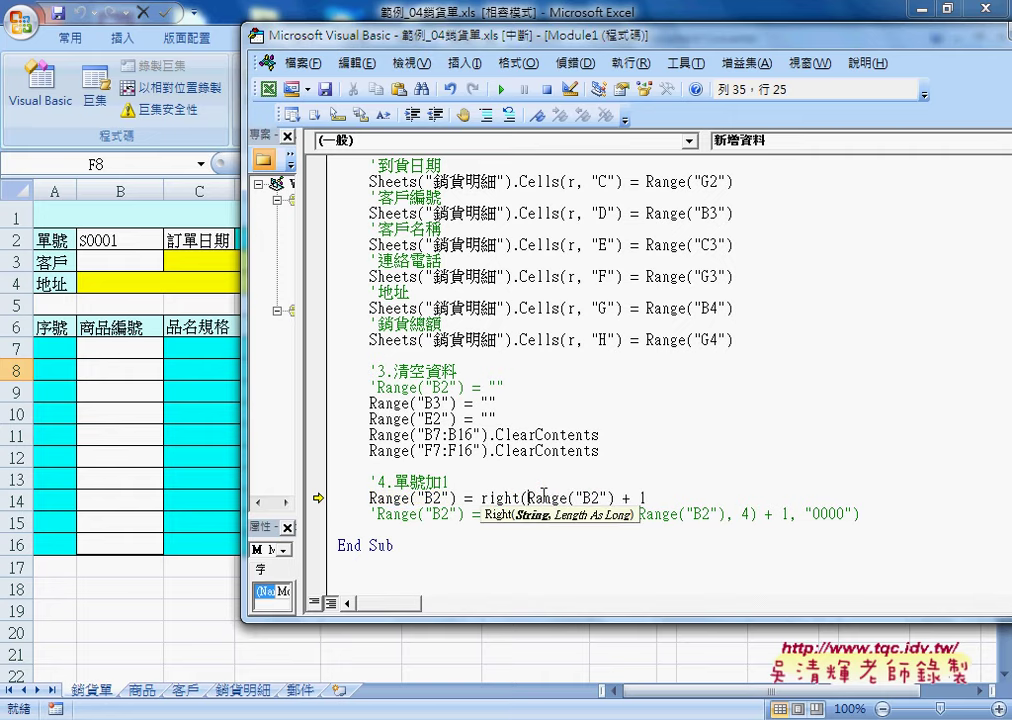
{"action": "left_click", "coordinate": [618, 497]}
{"action": "type", "text": ",4"}
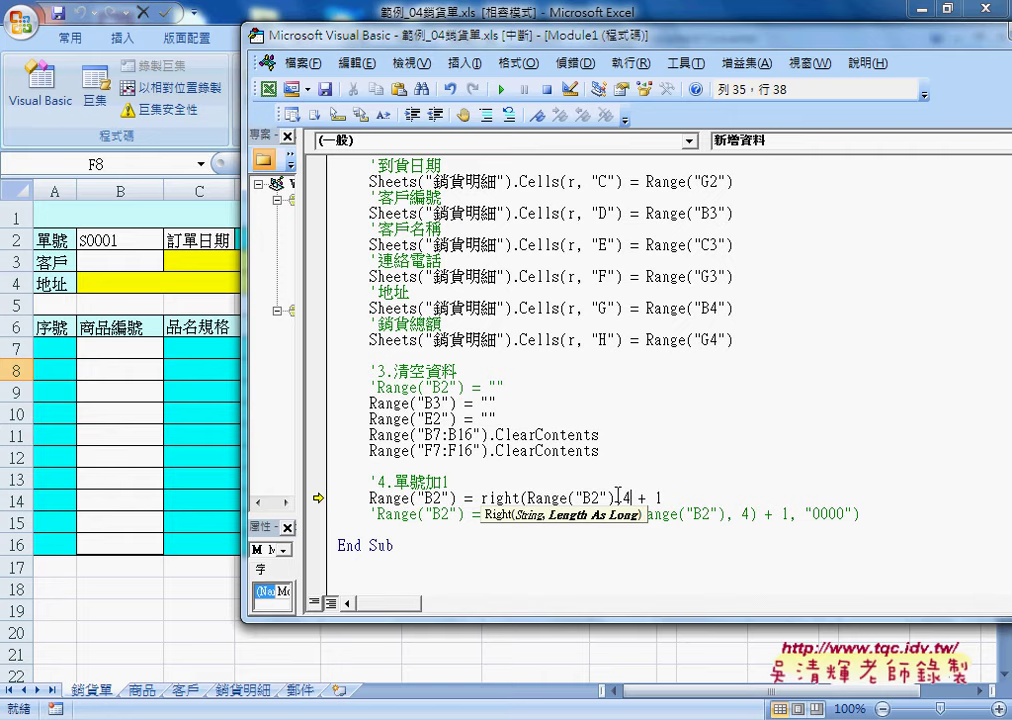
{"action": "type", "text": ")"}
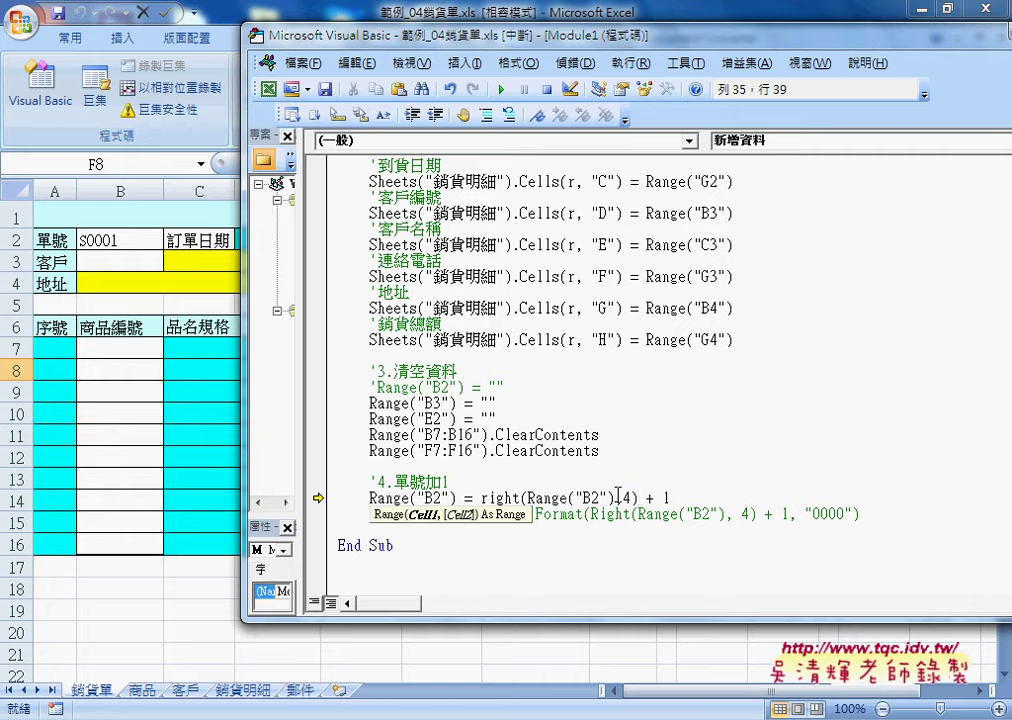
{"action": "left_click", "coordinate": [669, 533]}
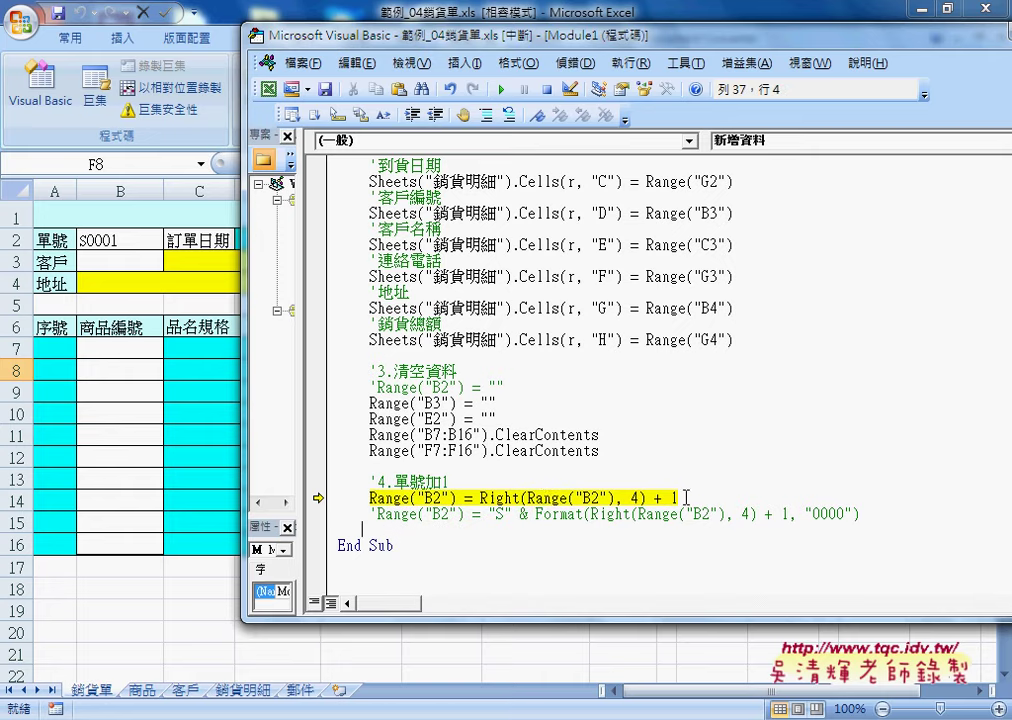
Step over the Right(Range("B2"), 4) + 1 line with F8, turning B2 into 2.
{"action": "left_click_drag", "start_coordinate": [686, 497], "coordinate": [480, 497]}
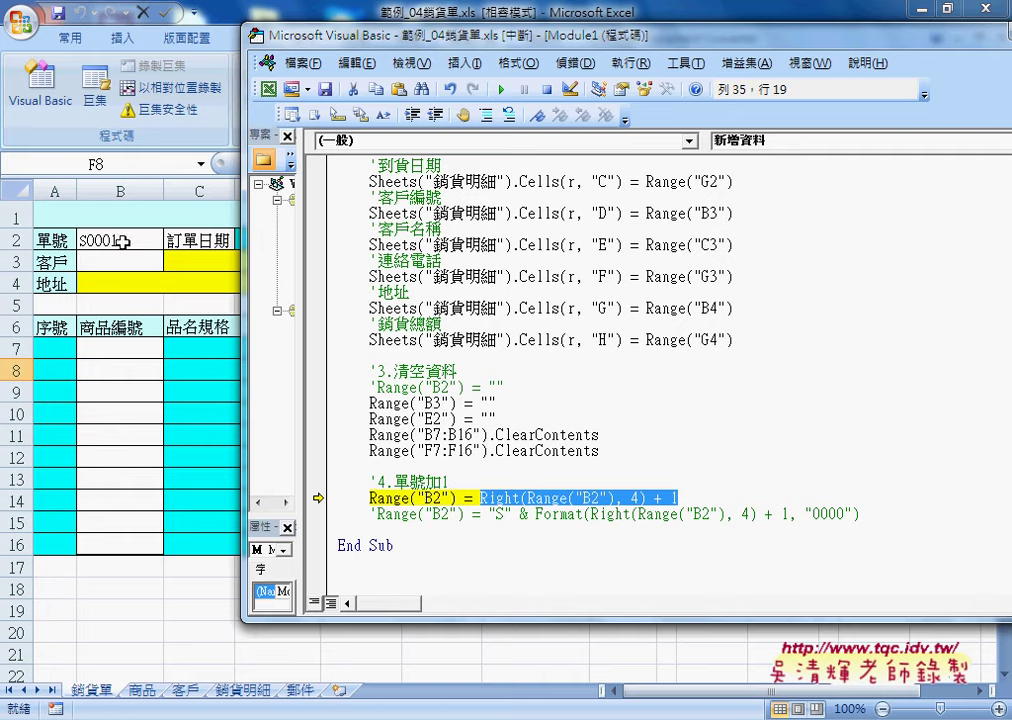
{"action": "left_click_drag", "start_coordinate": [684, 497], "coordinate": [655, 497]}
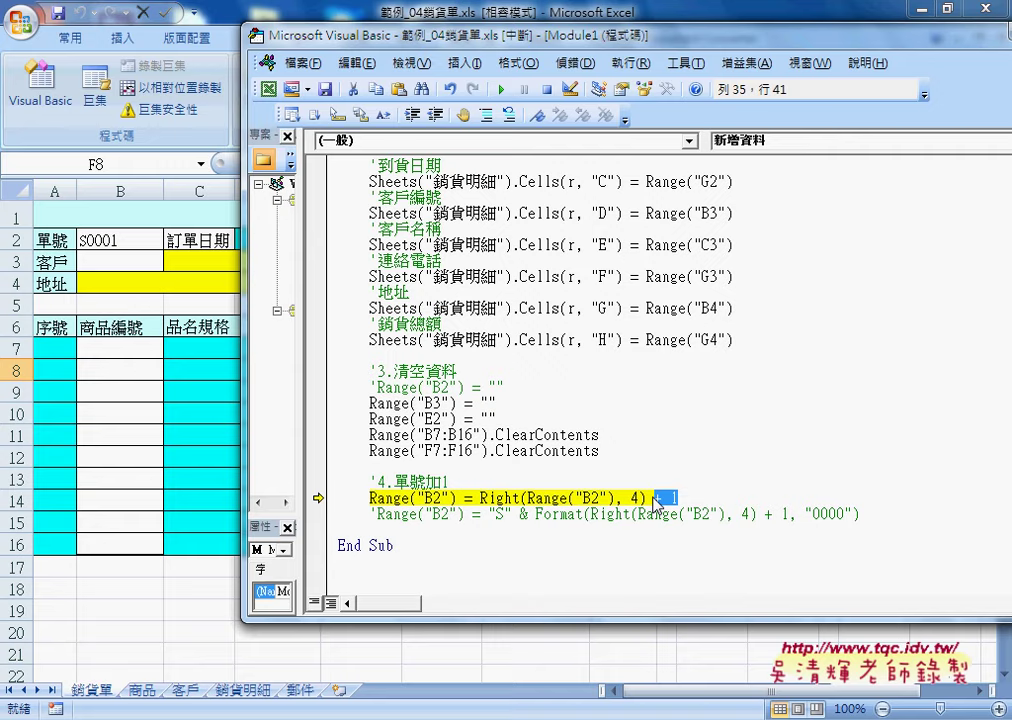
{"action": "left_click_drag", "start_coordinate": [480, 497], "coordinate": [678, 497]}
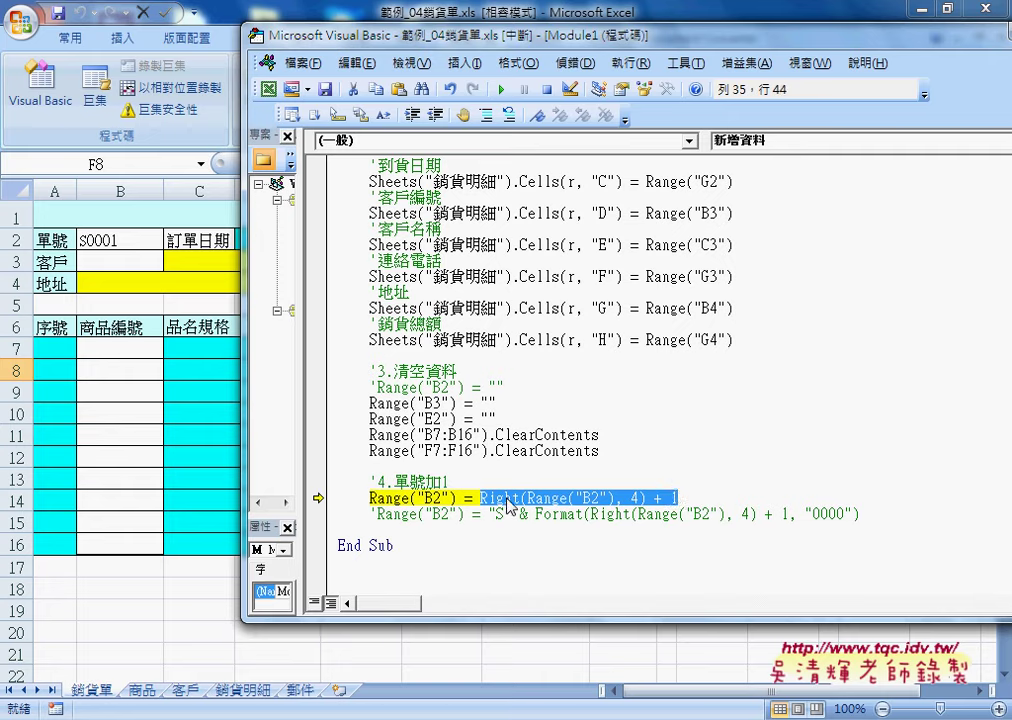
{"action": "left_click", "coordinate": [504, 497]}
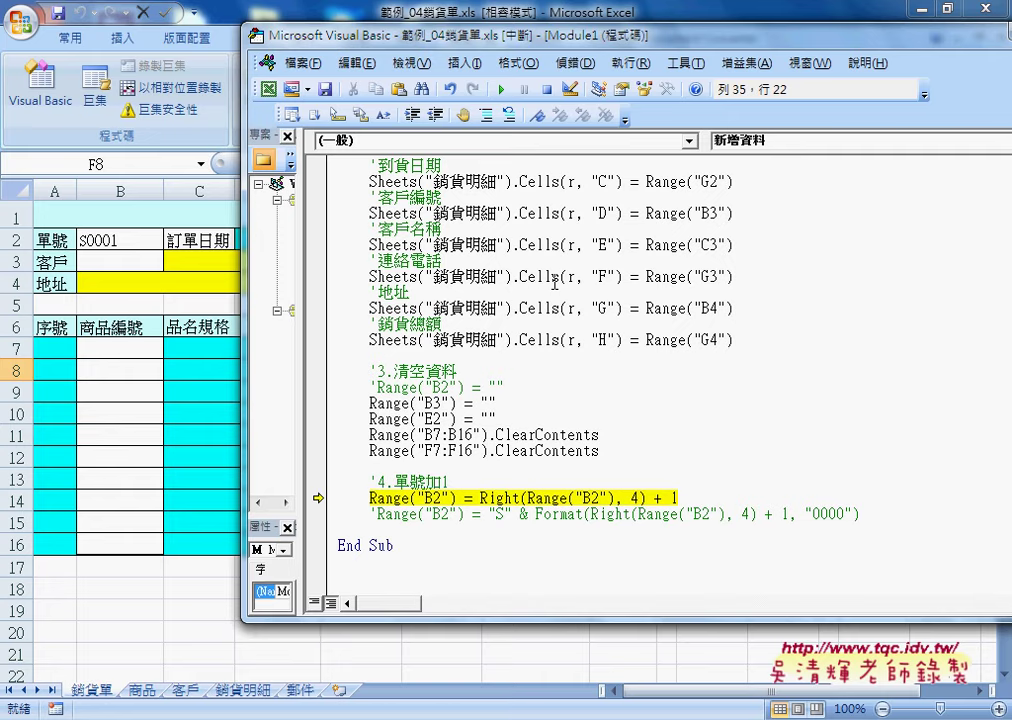
{"action": "key", "text": "F8"}
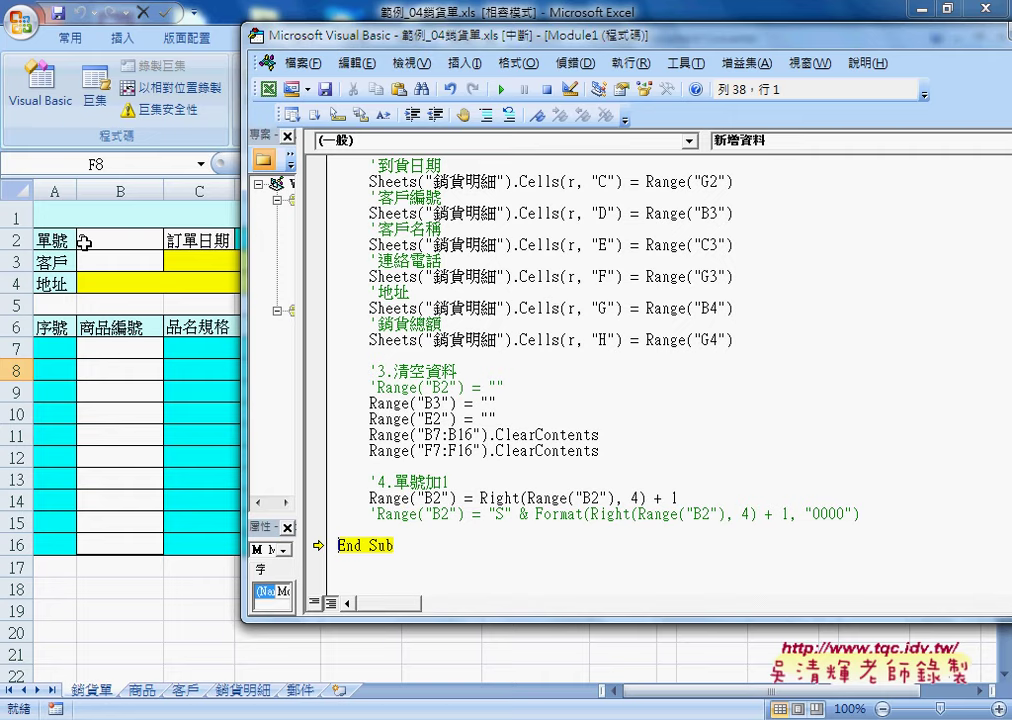
Move execution back to the order-number line and re-enter S0001 in cell B2.
{"action": "key", "text": "ctrl+F9"}
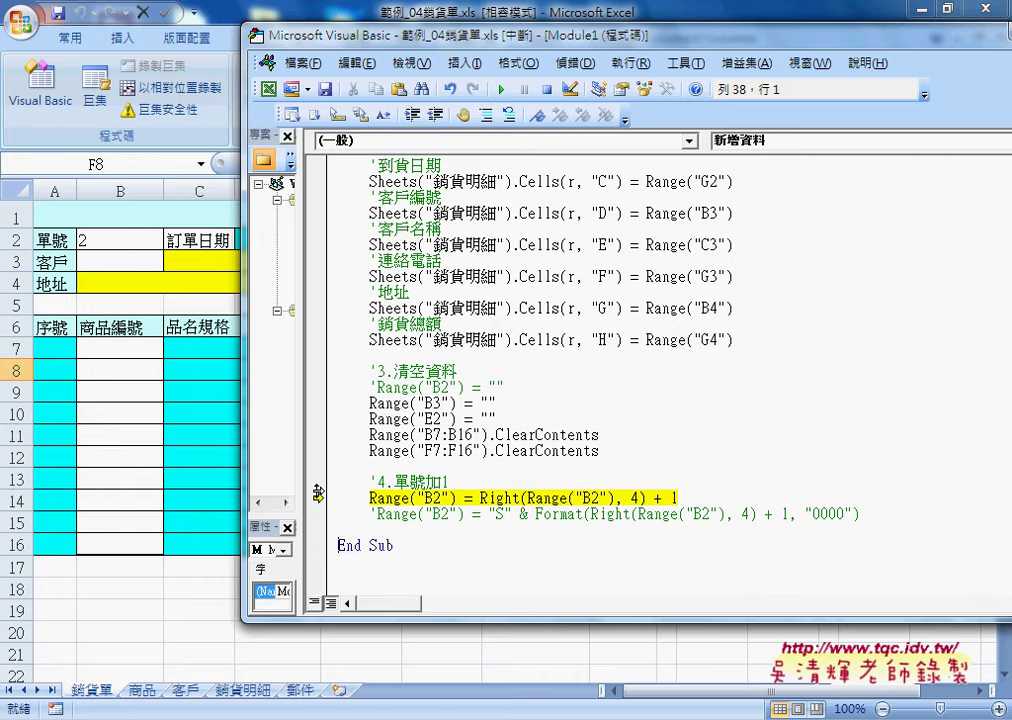
{"action": "left_click", "coordinate": [481, 497]}
{"action": "mouse_move", "coordinate": [404, 497]}
{"action": "left_click", "coordinate": [84, 238]}
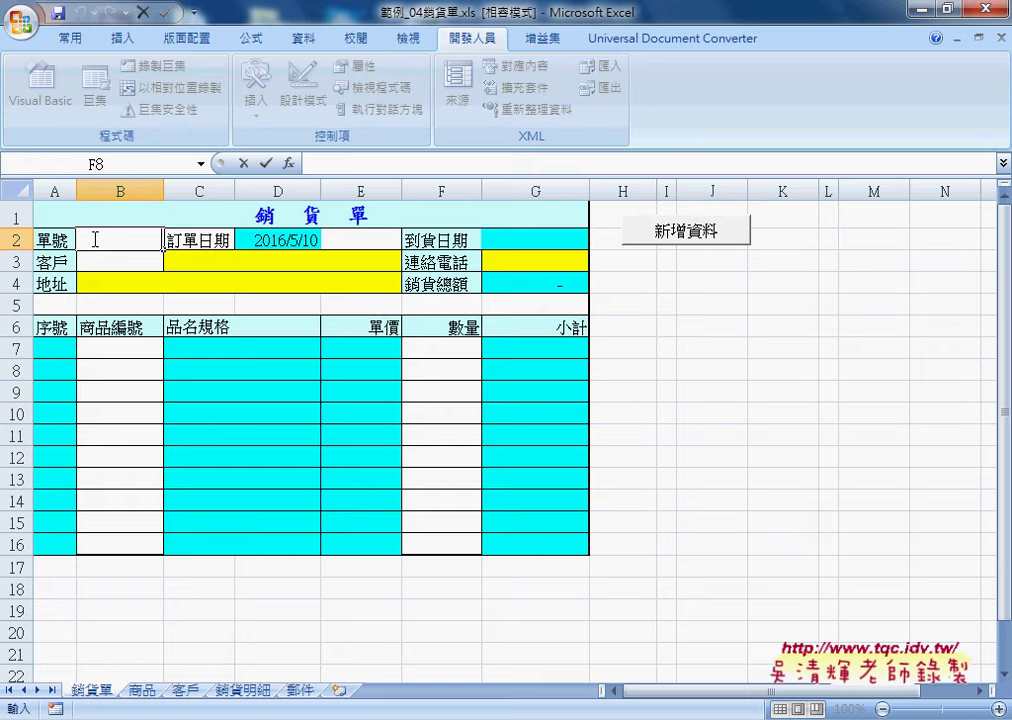
{"action": "type", "text": "S0001"}
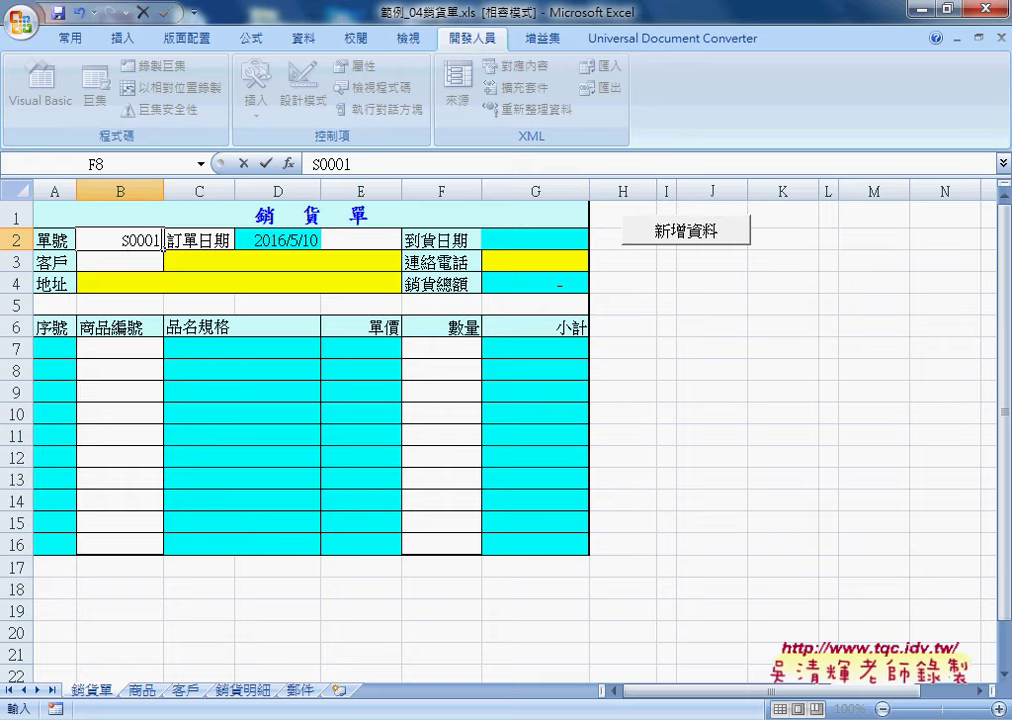
{"action": "left_click", "coordinate": [497, 580]}
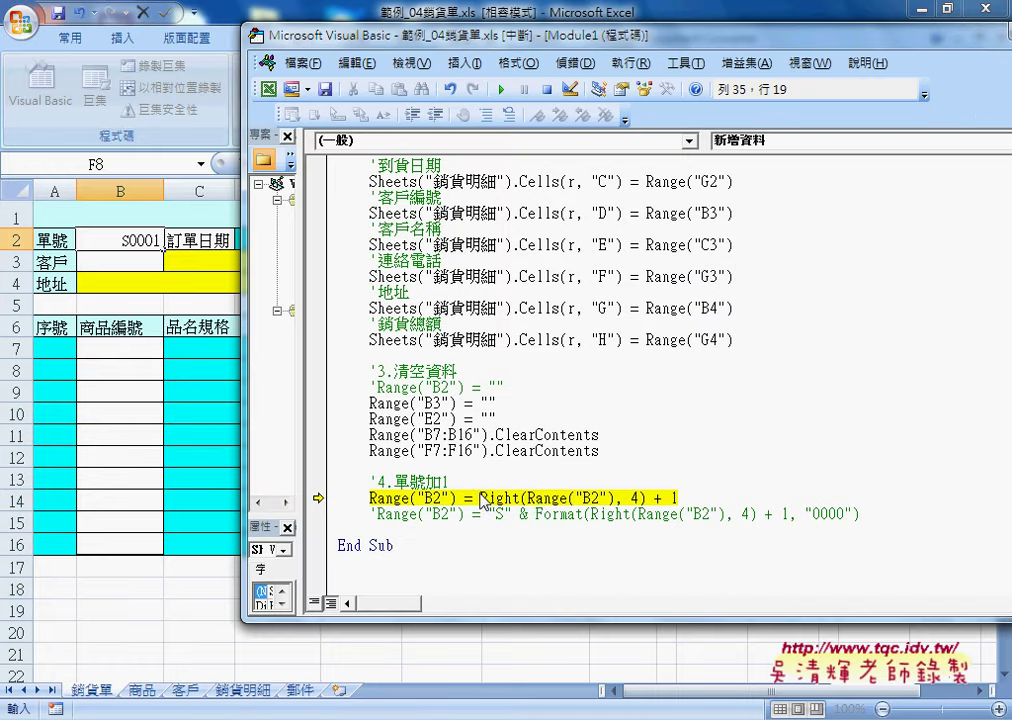
{"action": "left_click", "coordinate": [238, 215]}
{"action": "left_click", "coordinate": [263, 164]}
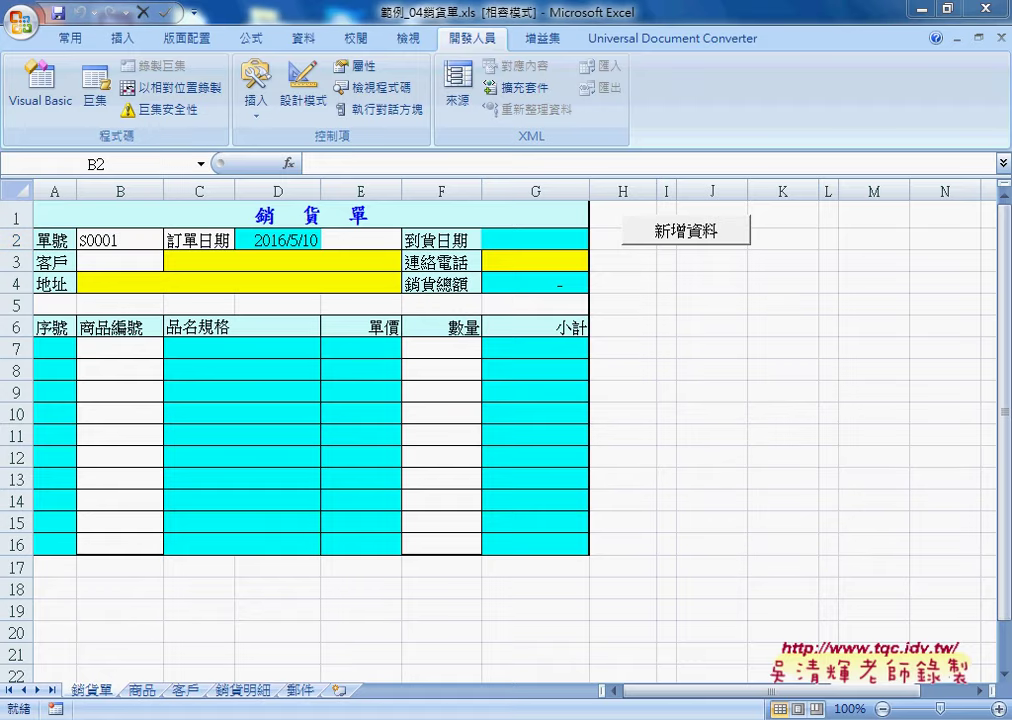
{"action": "left_click", "coordinate": [506, 648]}
{"action": "mouse_move", "coordinate": [490, 497]}
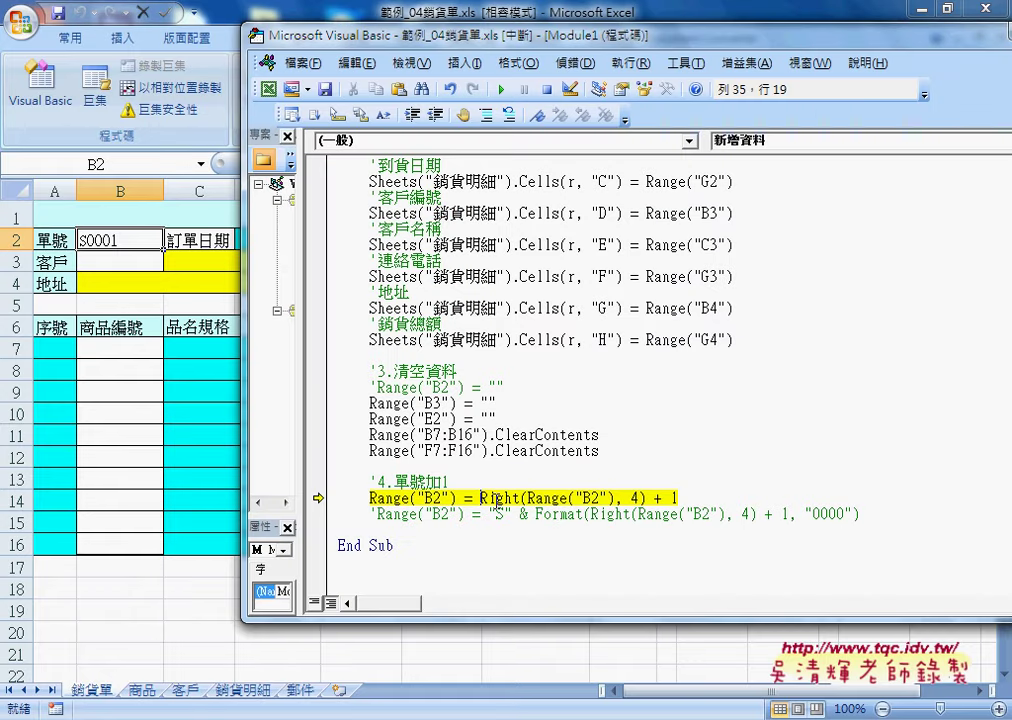
Rewrite the line as Range("B2") = "S" & Format(Right(Range("B2"), 4) + 1, "0000").
{"action": "type", "text": "for"}
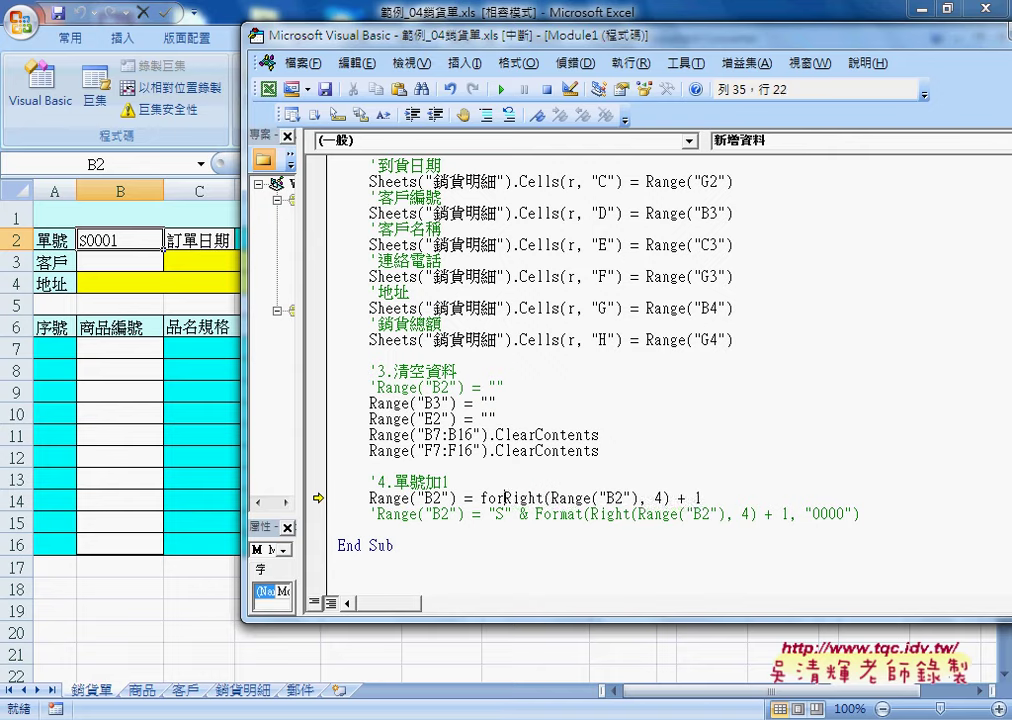
{"action": "type", "text": "mat"}
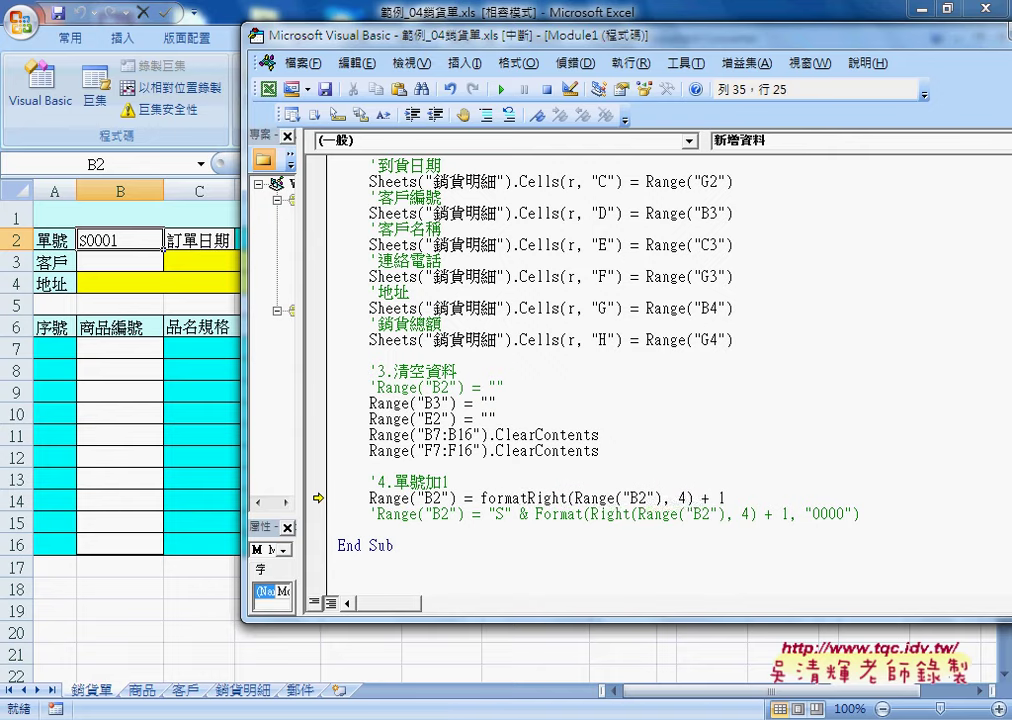
{"action": "type", "text": "("}
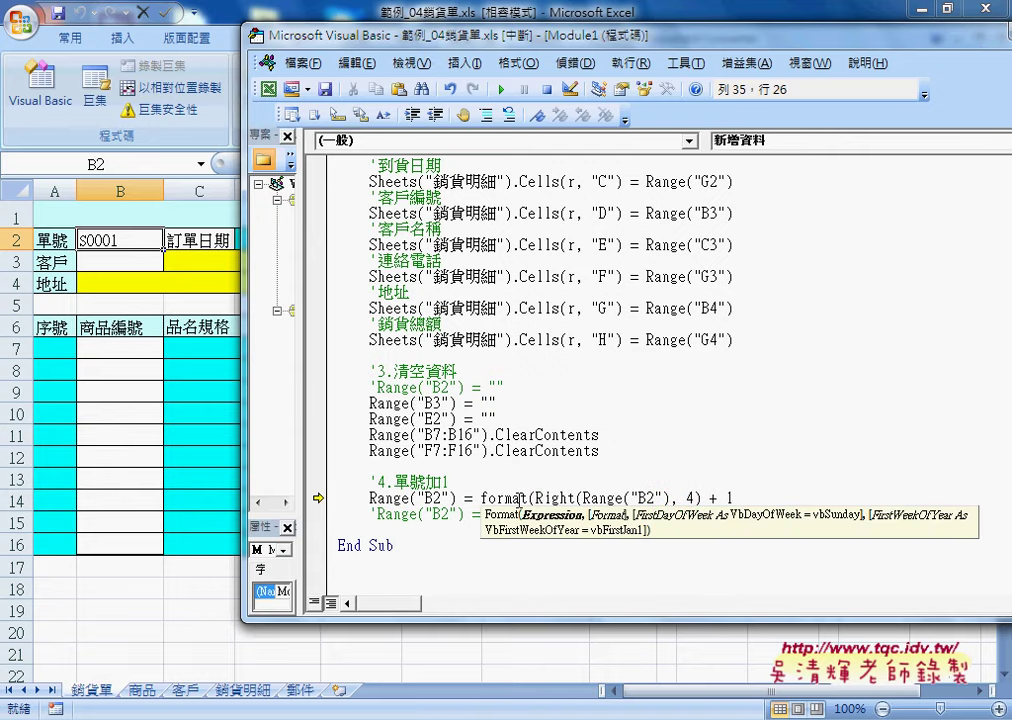
{"action": "left_click", "coordinate": [760, 497]}
{"action": "type", "text": ","}
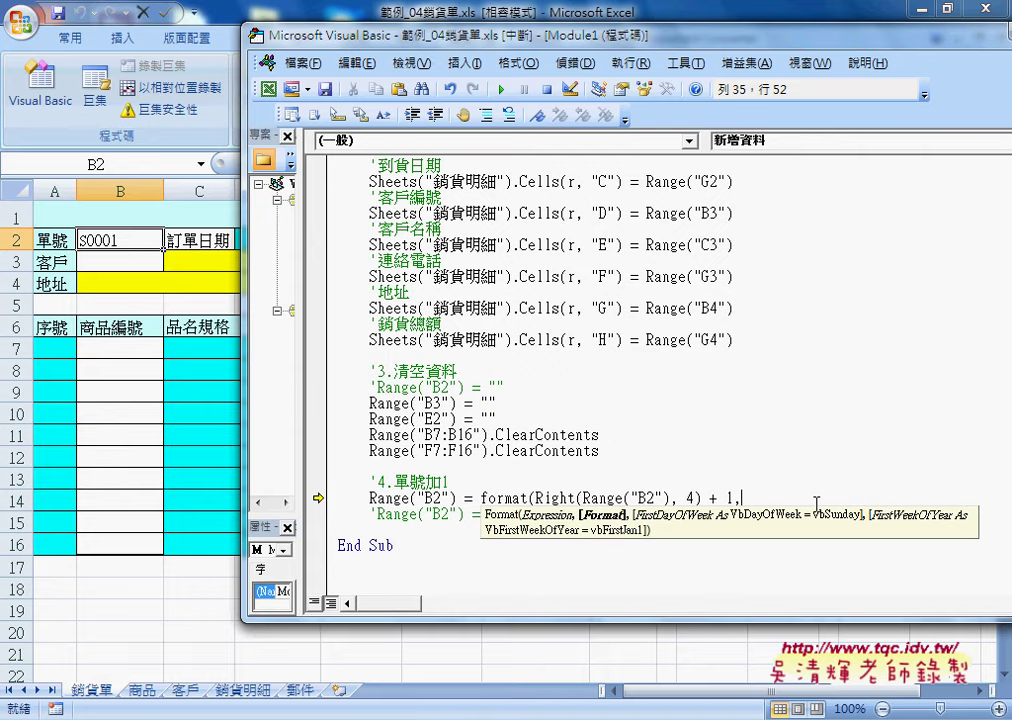
{"action": "type", "text": "\"000"}
{"action": "type", "text": "0\""}
{"action": "type", "text": ")"}
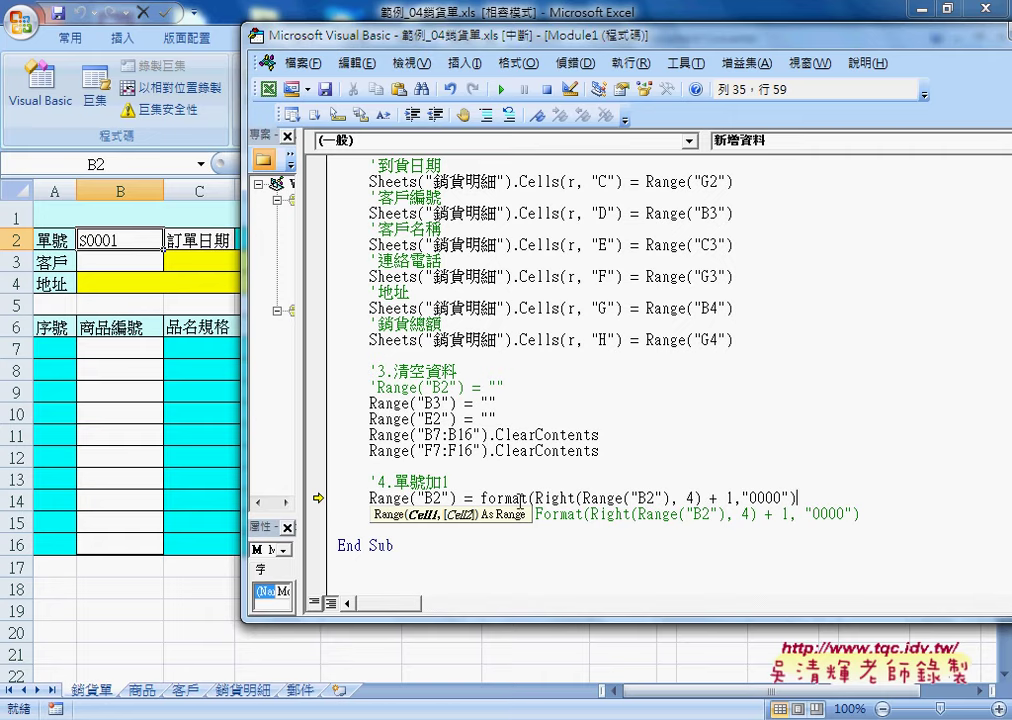
{"action": "left_click", "coordinate": [481, 497]}
{"action": "type", "text": "\"\""}
{"action": "key", "text": "Left"}
{"action": "type", "text": "S"}
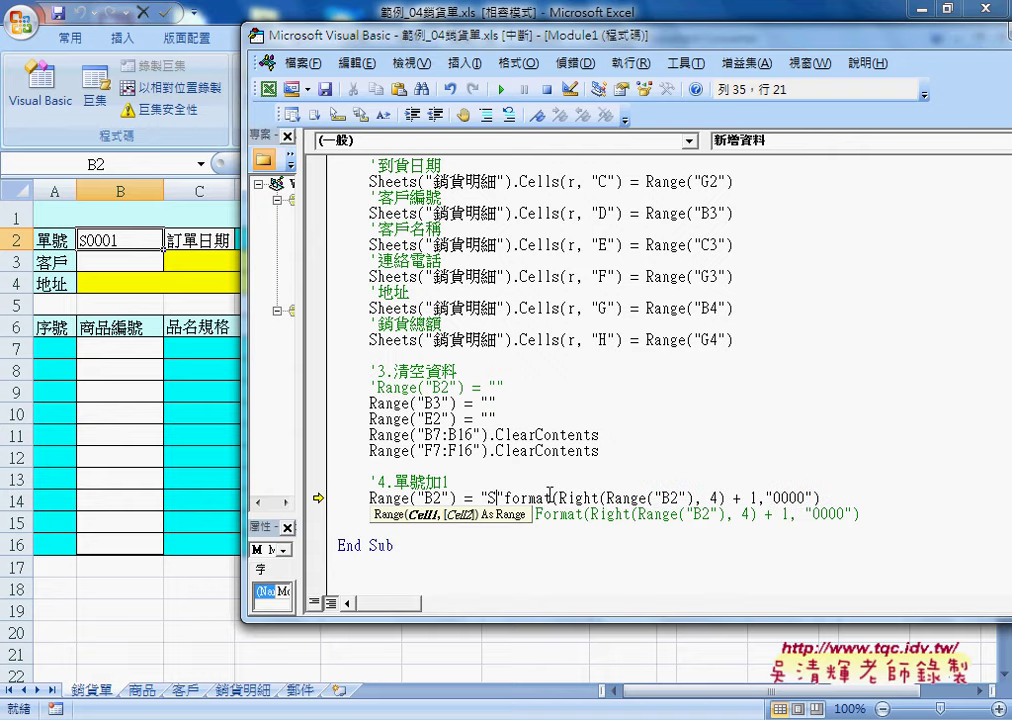
{"action": "key", "text": "Right"}
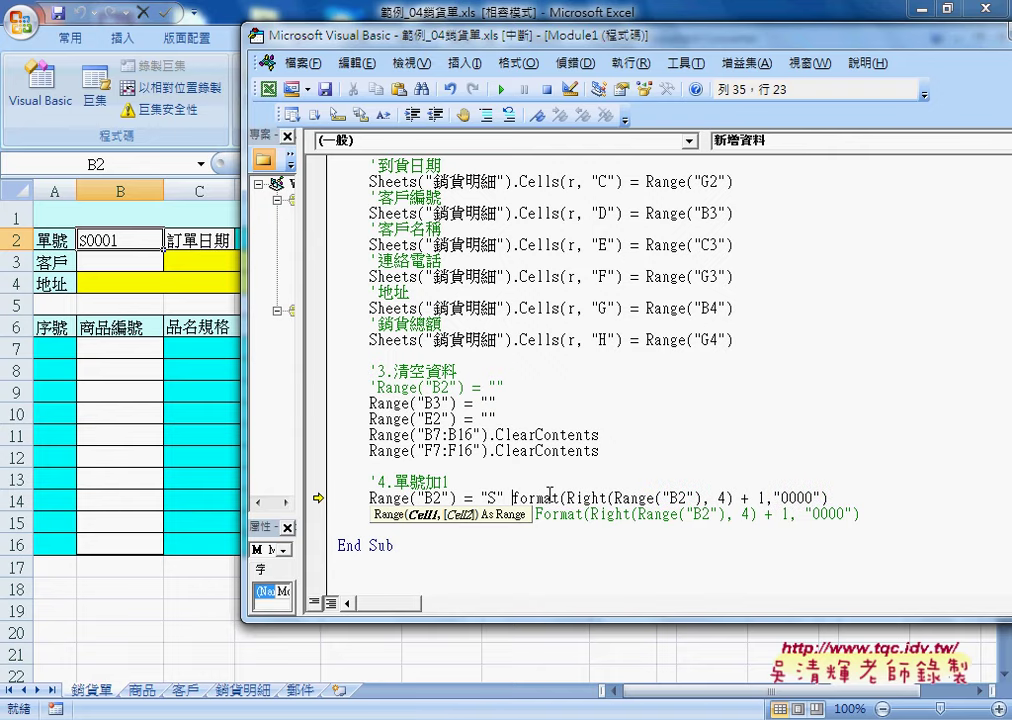
{"action": "type", "text": "&"}
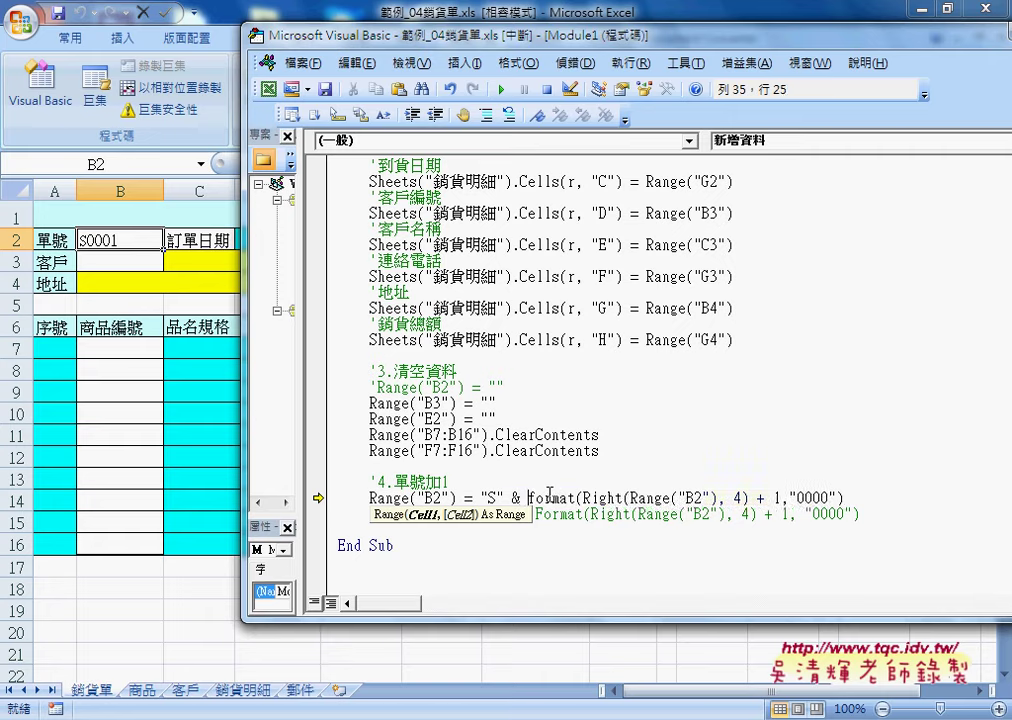
{"action": "key", "text": "Down"}
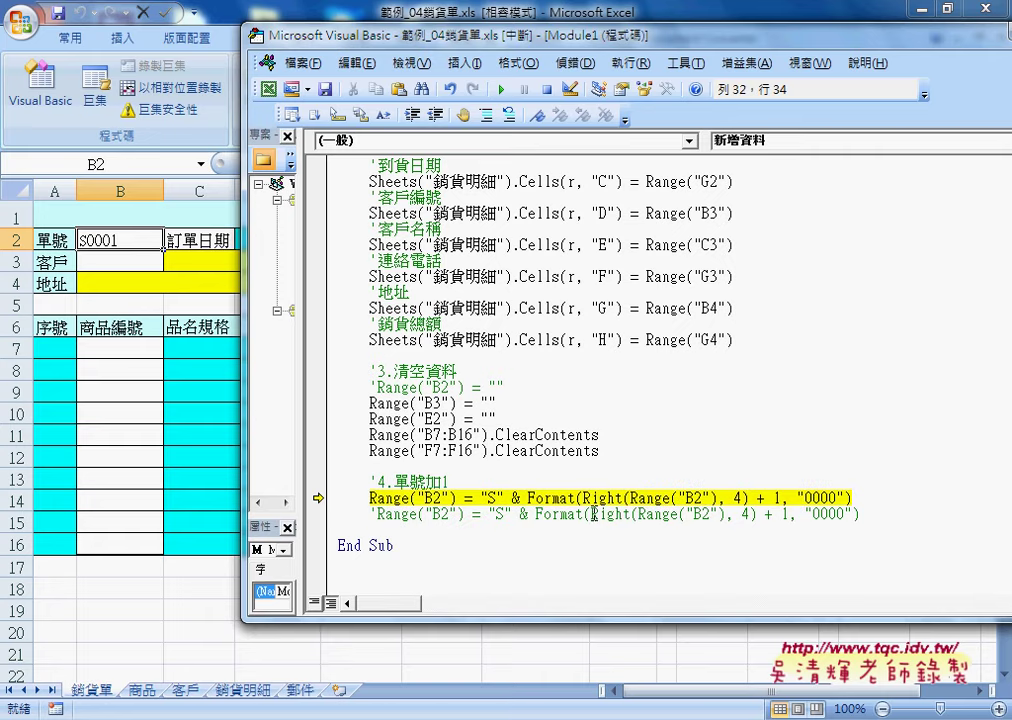
{"action": "left_click", "coordinate": [861, 514]}
Compare it with the commented reference formula, then run the line with F8 to make B2 S0002.
{"action": "left_click_drag", "start_coordinate": [861, 514], "coordinate": [489, 514]}
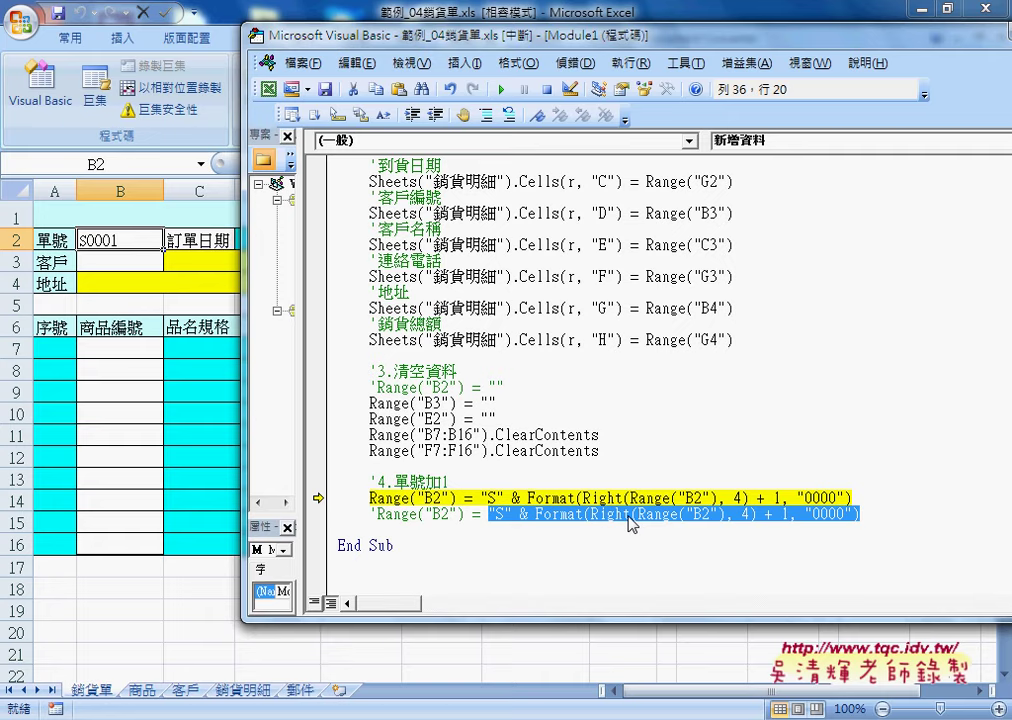
{"action": "left_click", "coordinate": [659, 469]}
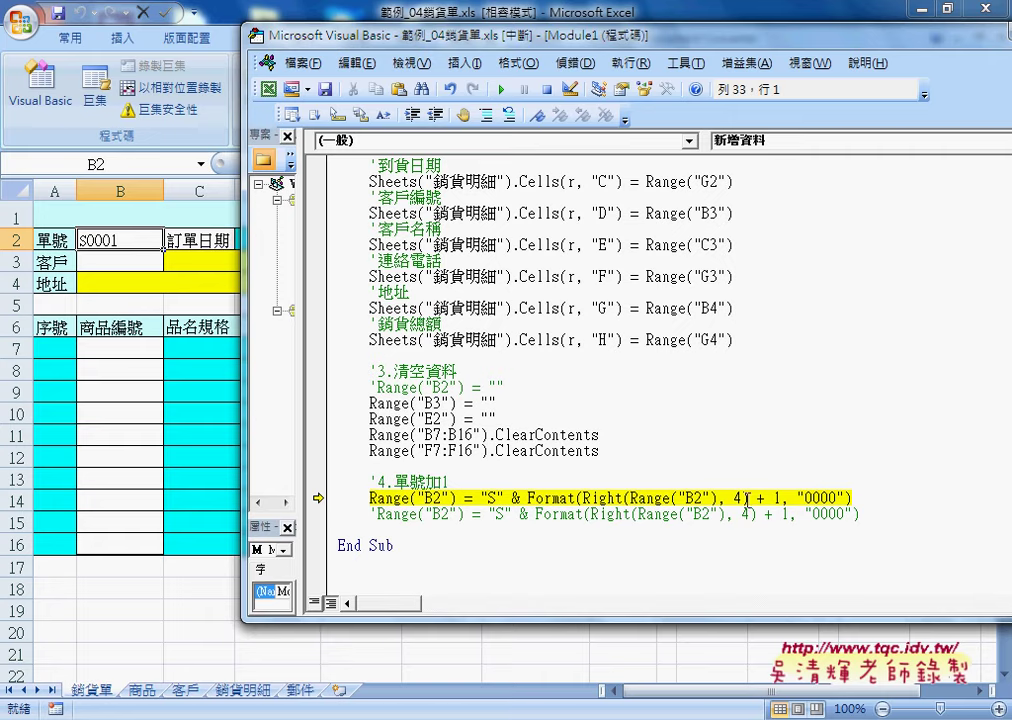
{"action": "left_click_drag", "start_coordinate": [789, 497], "coordinate": [584, 497]}
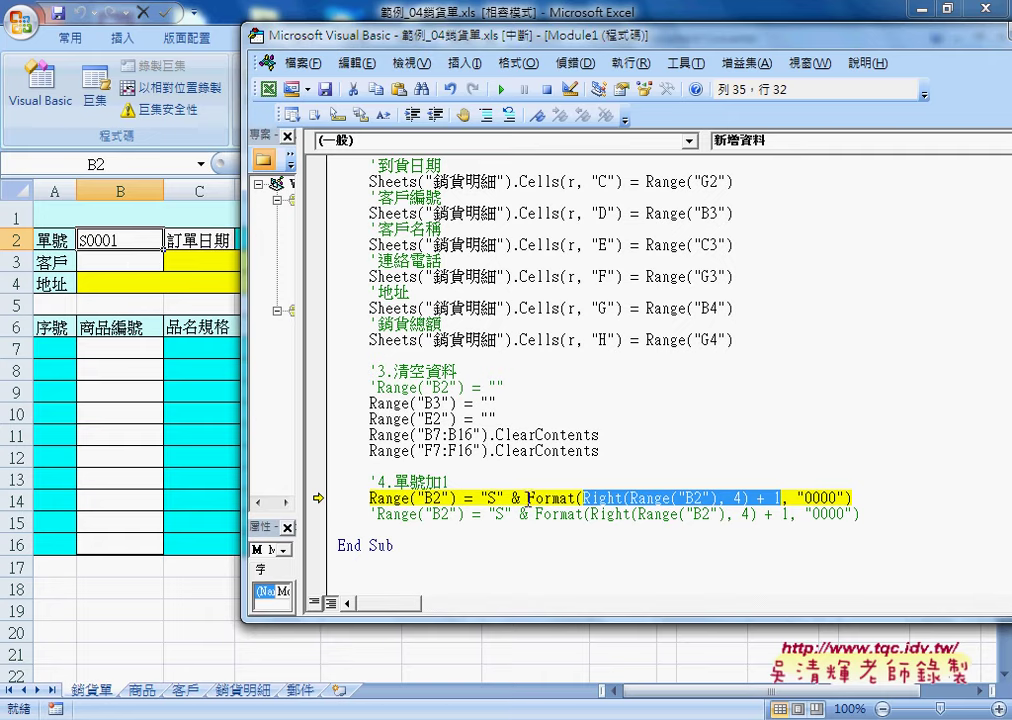
{"action": "left_click_drag", "start_coordinate": [529, 497], "coordinate": [853, 497]}
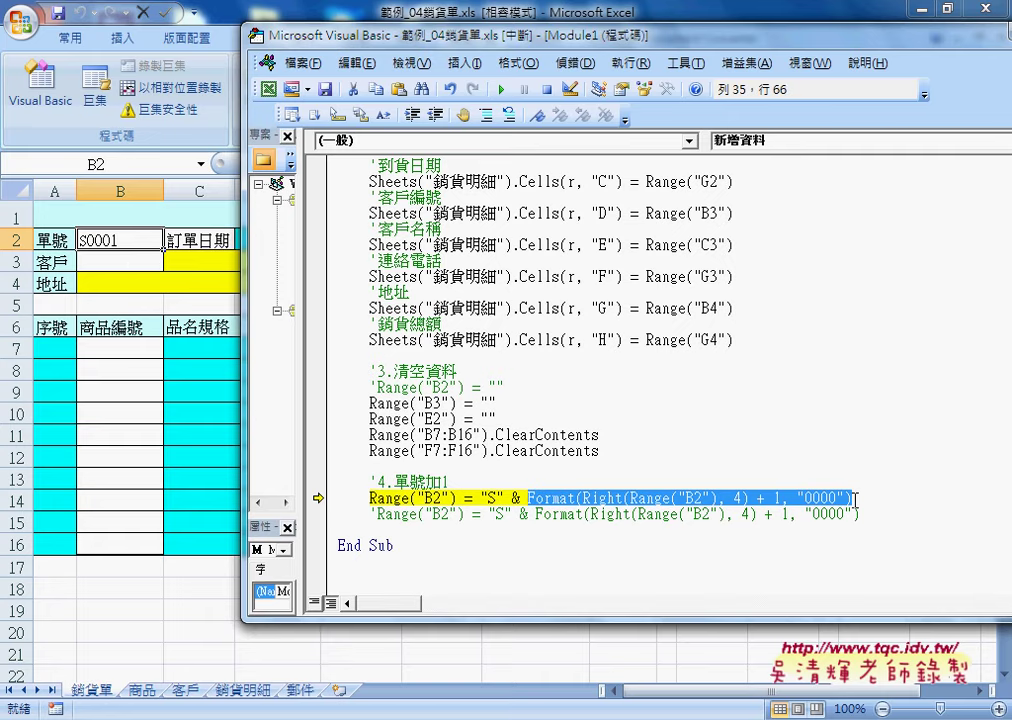
{"action": "left_click", "coordinate": [504, 497]}
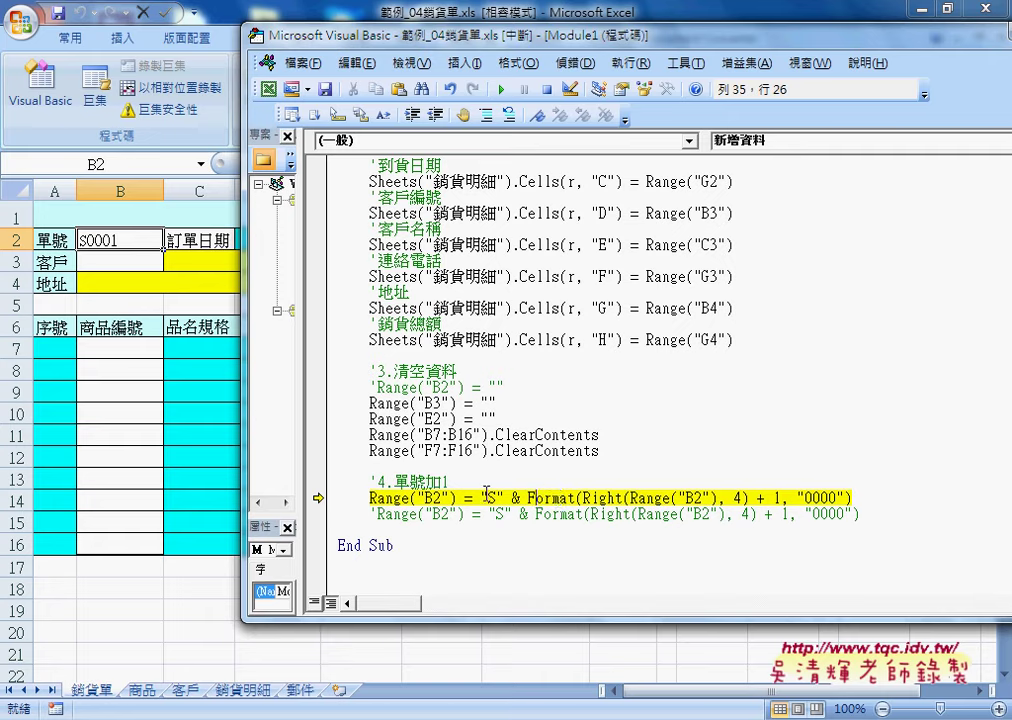
{"action": "left_click", "coordinate": [572, 497]}
{"action": "key", "text": "F8"}
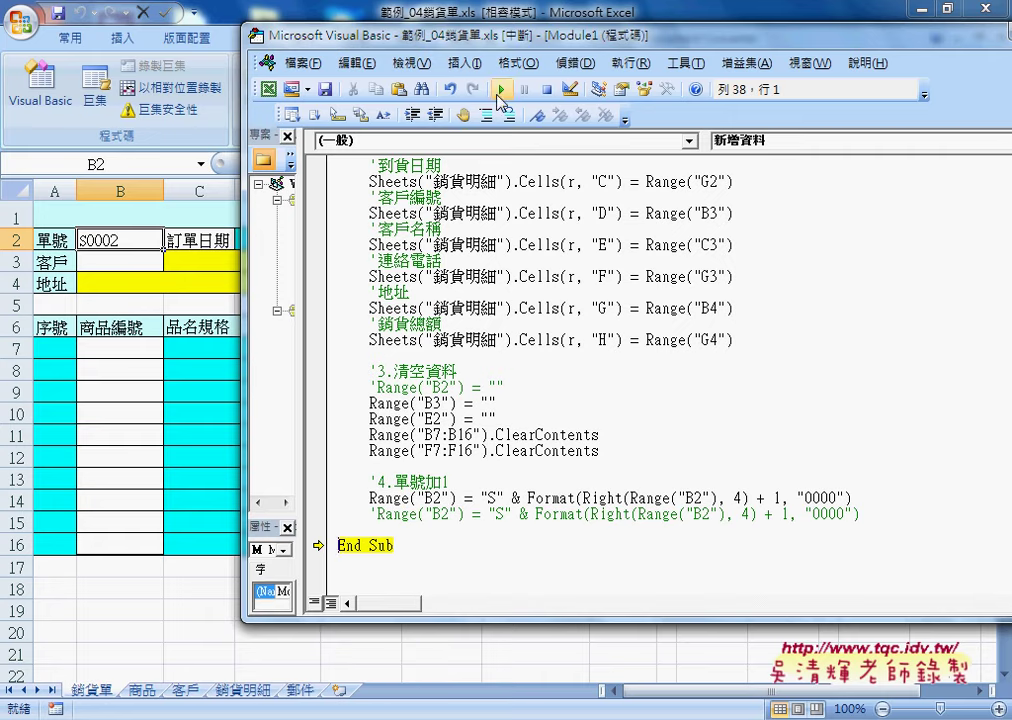
Resume the macro to the end, then highlight the Right, Format and "S" parts of the line.
{"action": "left_click", "coordinate": [500, 90]}
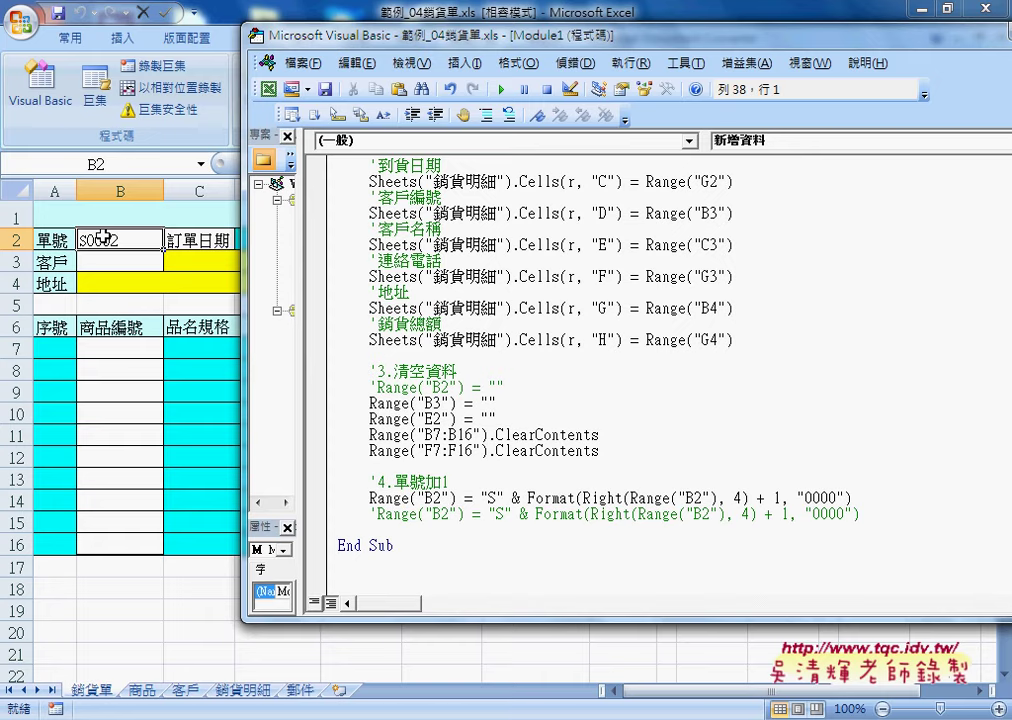
{"action": "left_click", "coordinate": [586, 497]}
{"action": "left_click_drag", "start_coordinate": [586, 497], "coordinate": [744, 497]}
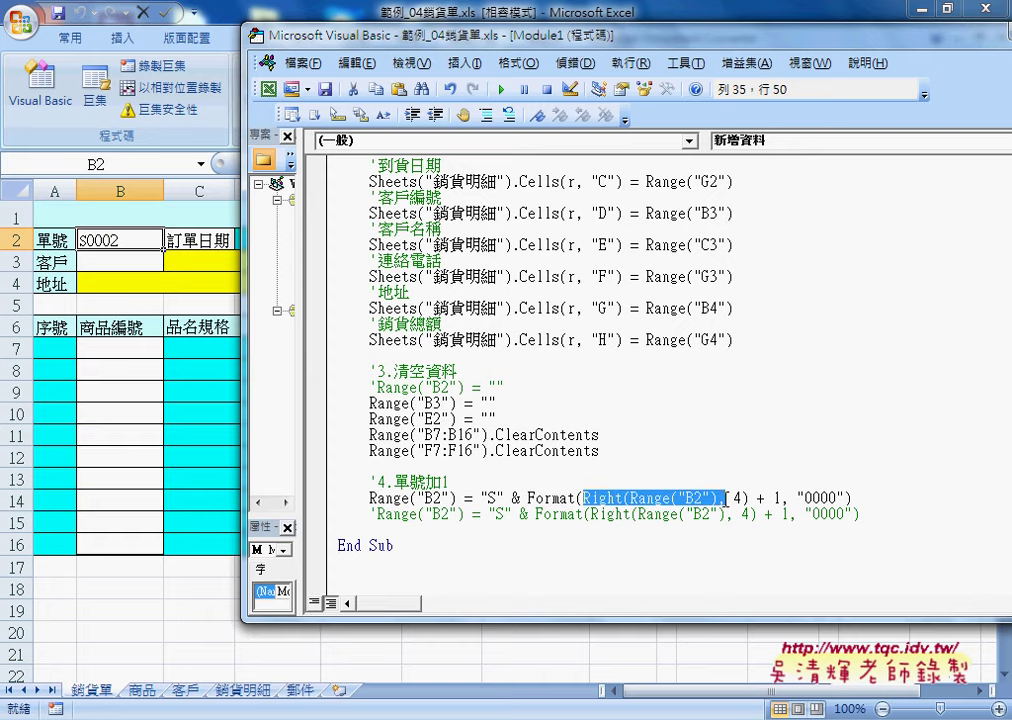
{"action": "double_click", "coordinate": [550, 497]}
{"action": "left_click_drag", "start_coordinate": [481, 497], "coordinate": [505, 494]}
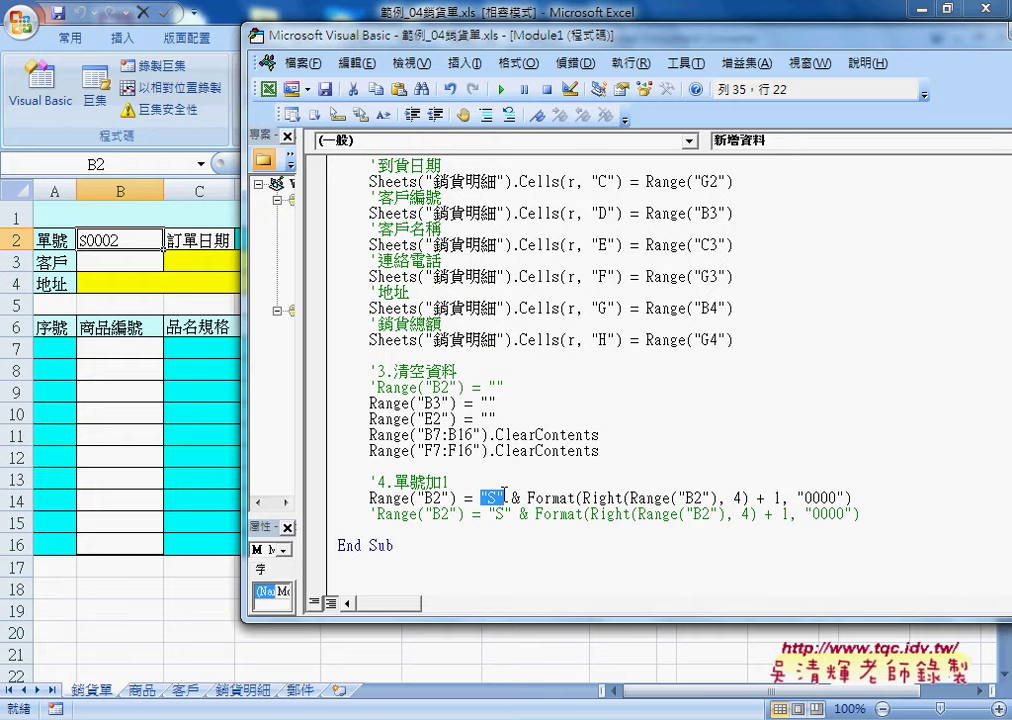
Drag the code window's bottom edge down so more of the macro is visible.
{"action": "scroll", "coordinate": [775, 456], "scroll_direction": "up", "scroll_amount": 1}
{"action": "scroll", "coordinate": [760, 420], "scroll_direction": "up", "scroll_amount": 2}
{"action": "scroll", "coordinate": [741, 384], "scroll_direction": "up", "scroll_amount": 1}
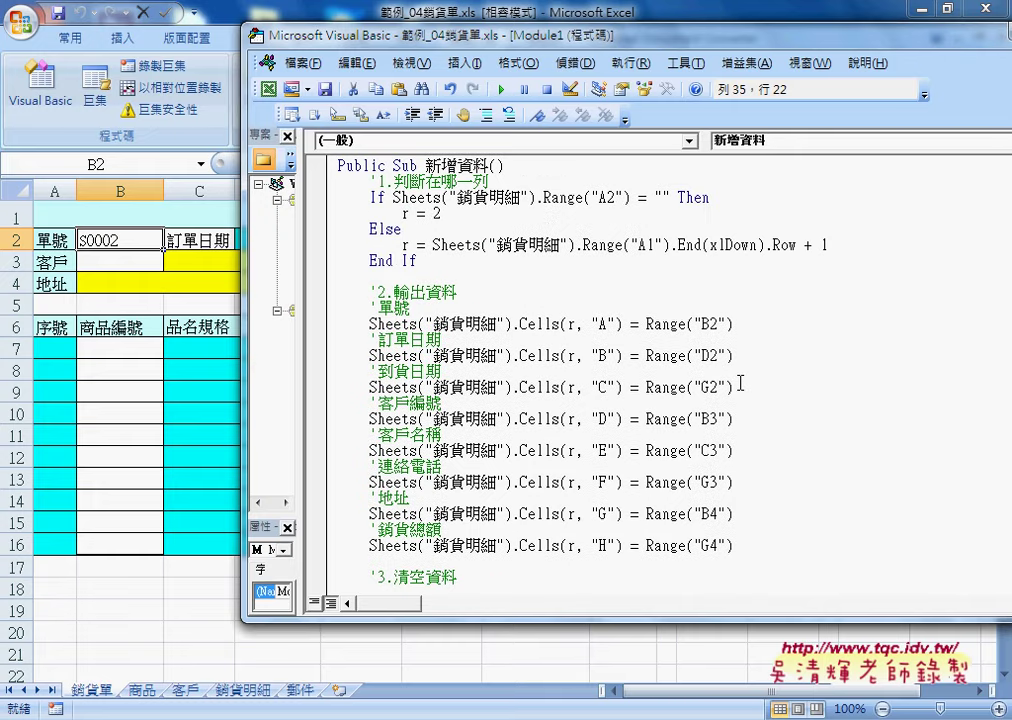
{"action": "scroll", "coordinate": [741, 384], "scroll_direction": "down", "scroll_amount": 2}
{"action": "scroll", "coordinate": [741, 413], "scroll_direction": "down", "scroll_amount": 2}
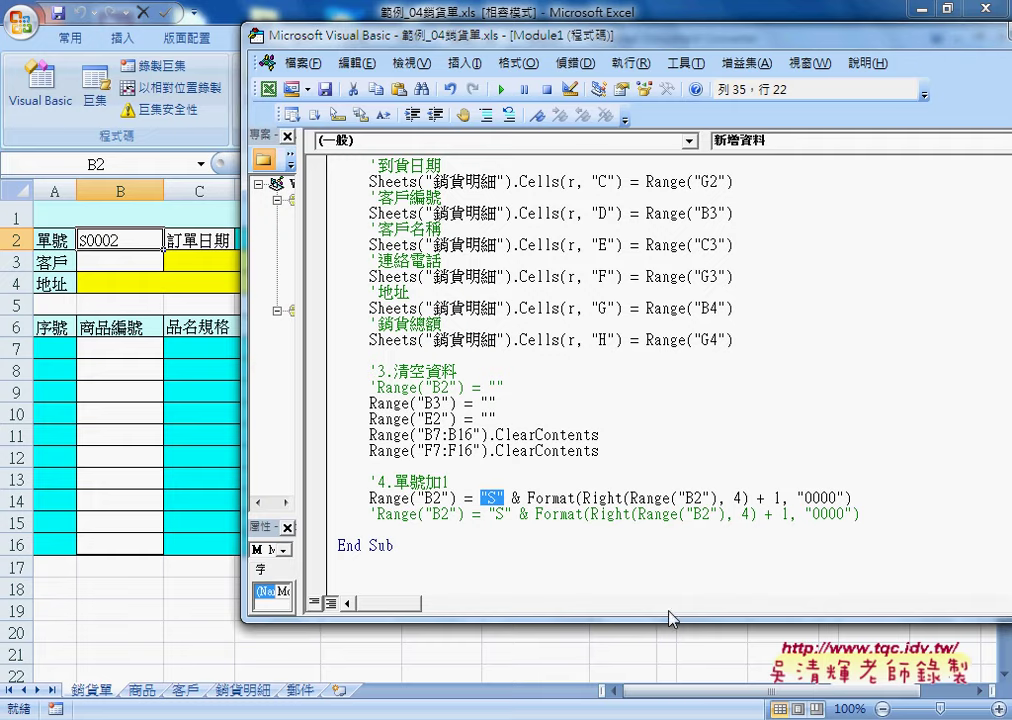
{"action": "left_click_drag", "start_coordinate": [665, 622], "coordinate": [665, 700]}
Highlight the four clear-data statements and the Format(Right part of the order-number line.
{"action": "left_click_drag", "start_coordinate": [599, 529], "coordinate": [320, 481]}
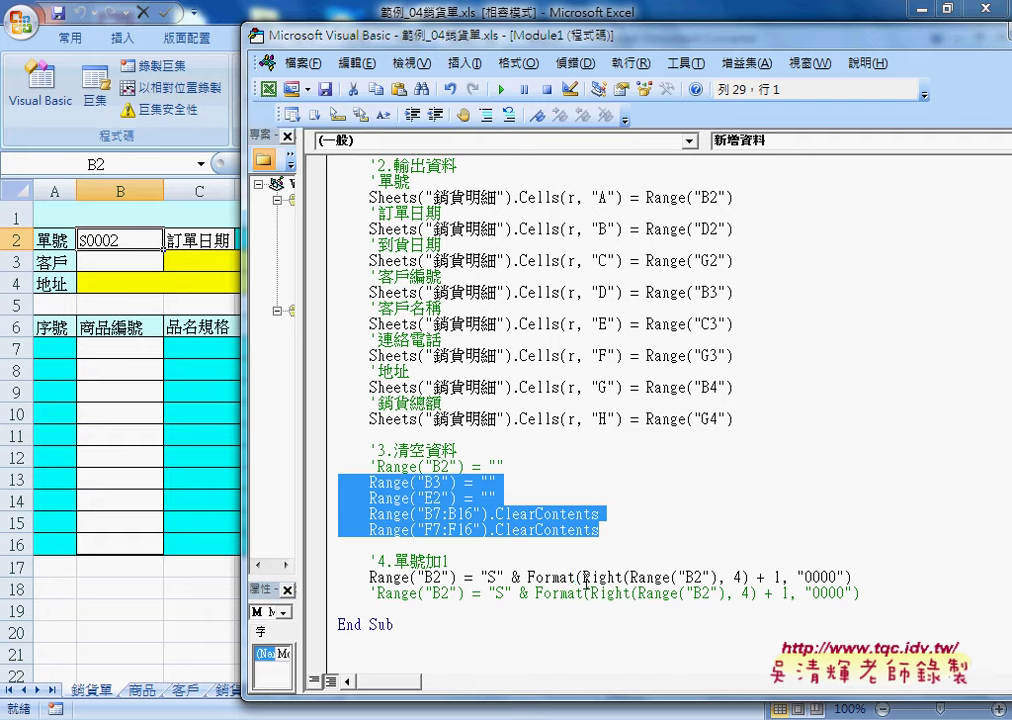
{"action": "left_click_drag", "start_coordinate": [574, 577], "coordinate": [624, 577]}
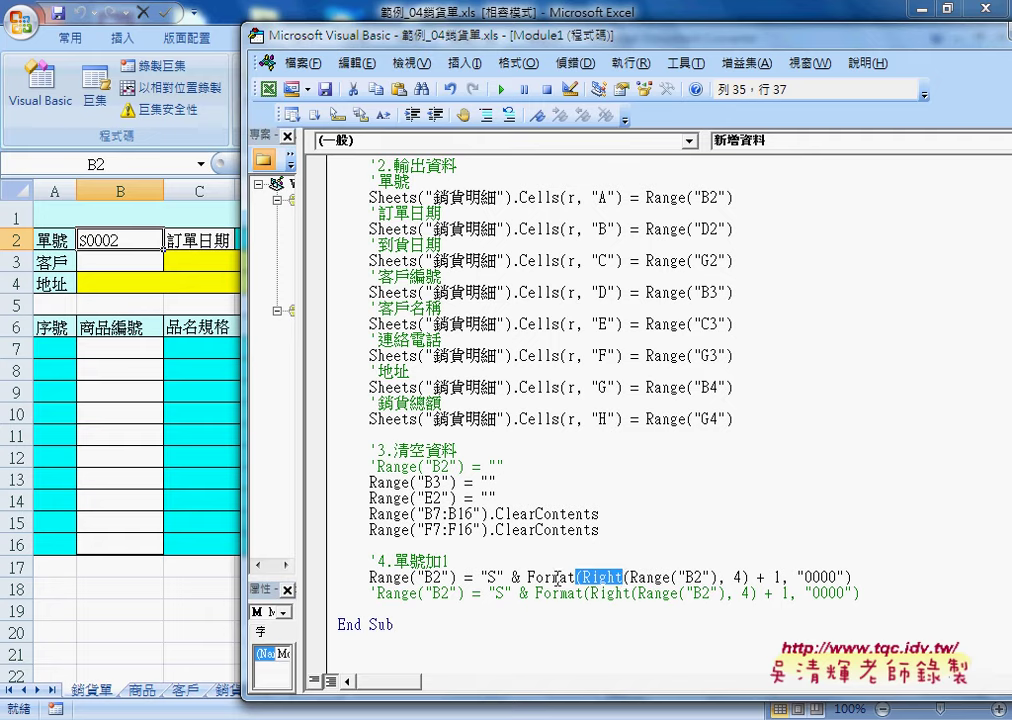
{"action": "left_click", "coordinate": [528, 577]}
{"action": "left_click_drag", "start_coordinate": [528, 577], "coordinate": [624, 577]}
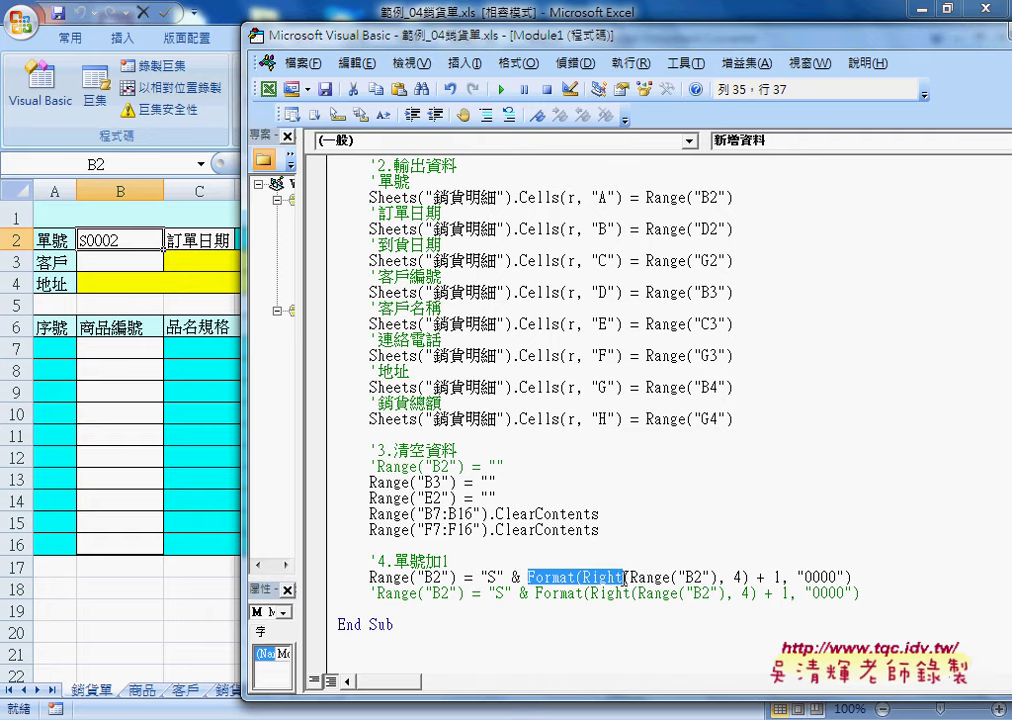